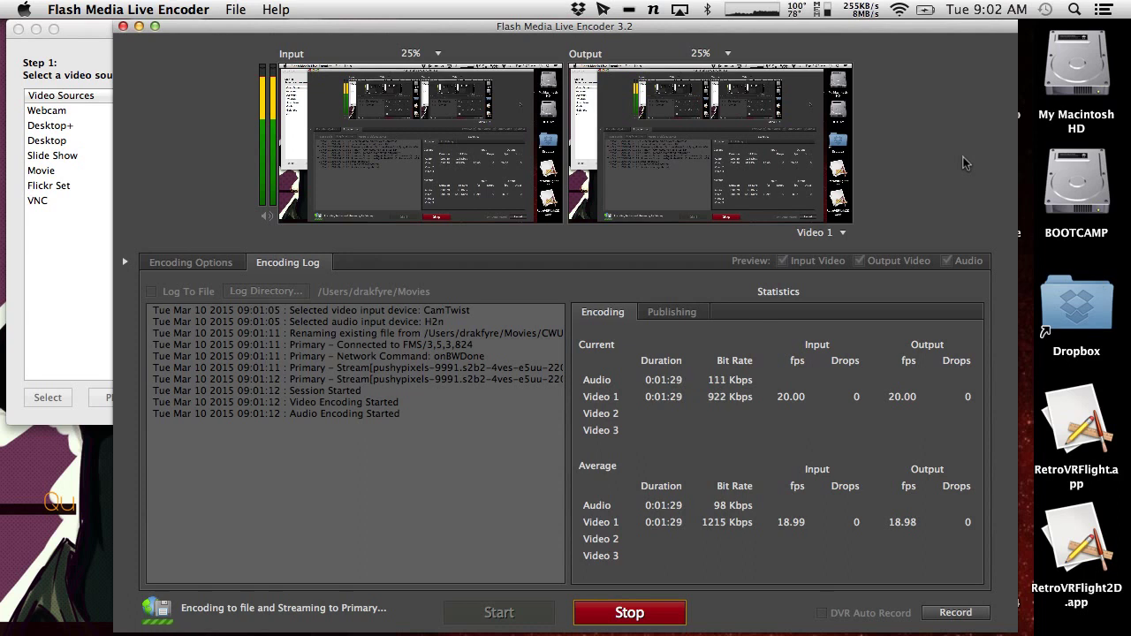
- Switch to Unity and open the BreakfastWithUnity project
{"action": "key", "text": "ctrl+Left"}
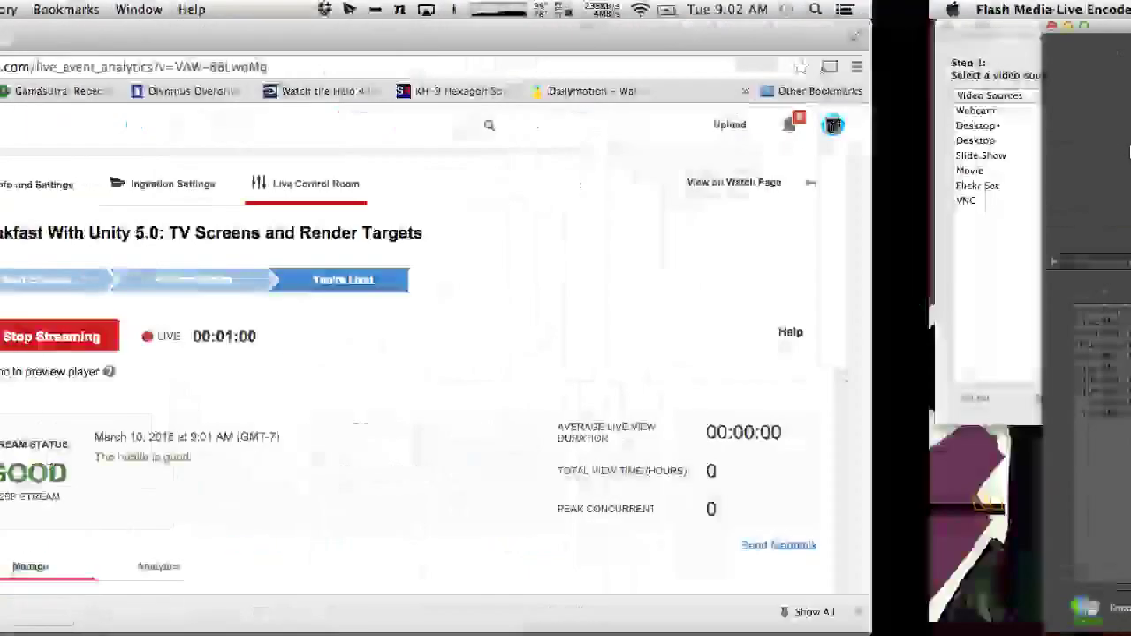
{"action": "key", "text": "ctrl+Left"}
{"action": "key", "text": "ctrl+Left"}
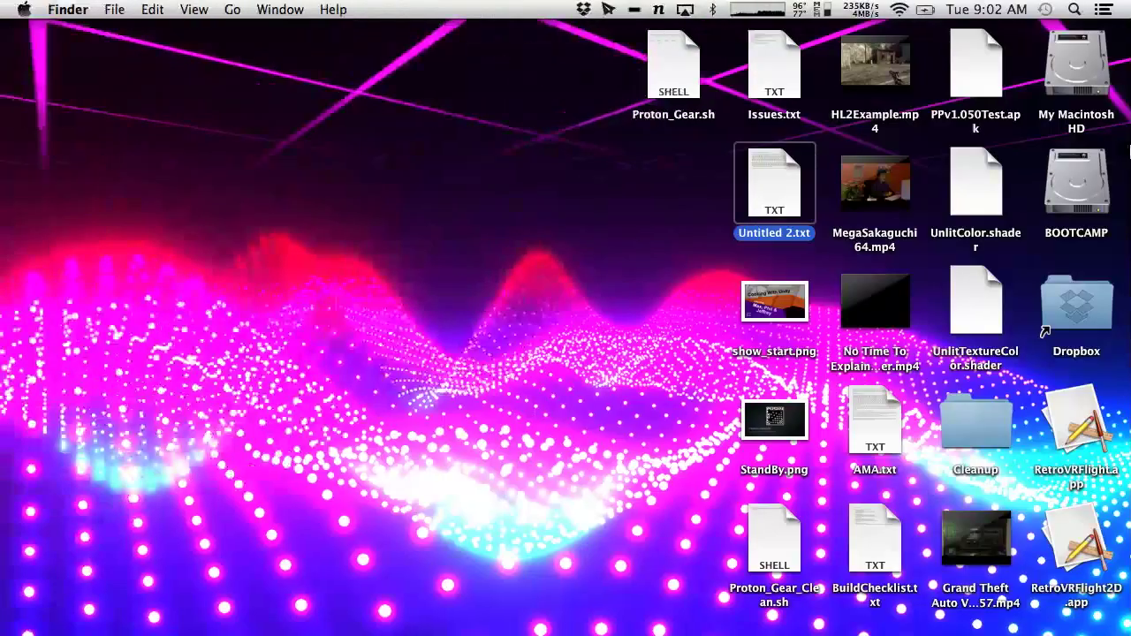
{"action": "key", "text": "ctrl+Left"}
{"action": "key", "text": "alt+space"}
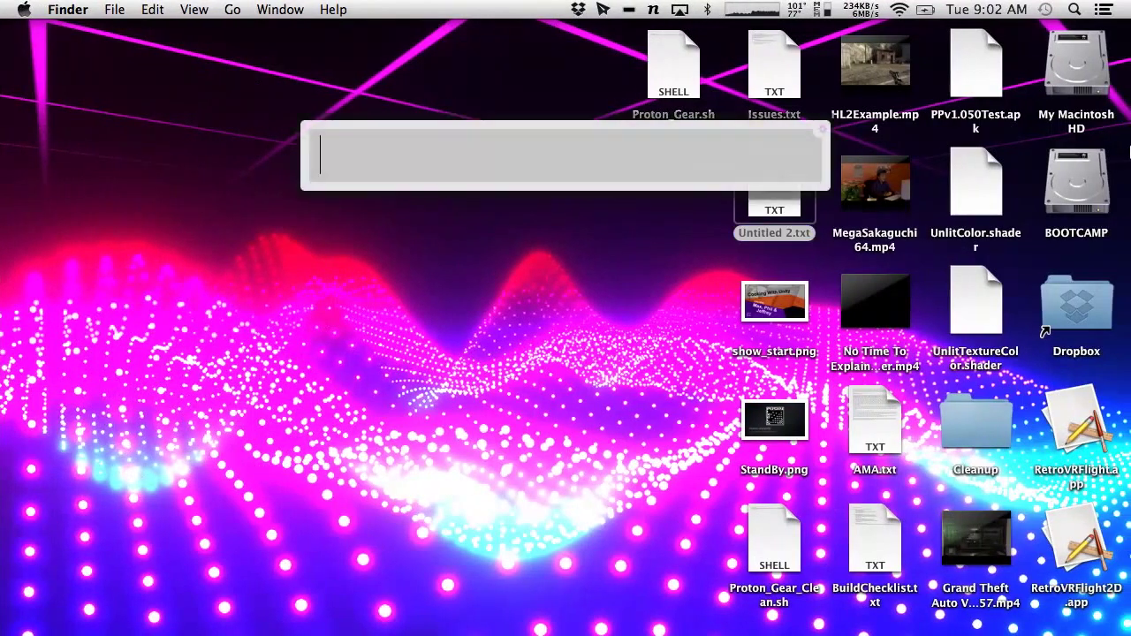
{"action": "type", "text": "uni"}
{"action": "key", "text": "Return"}
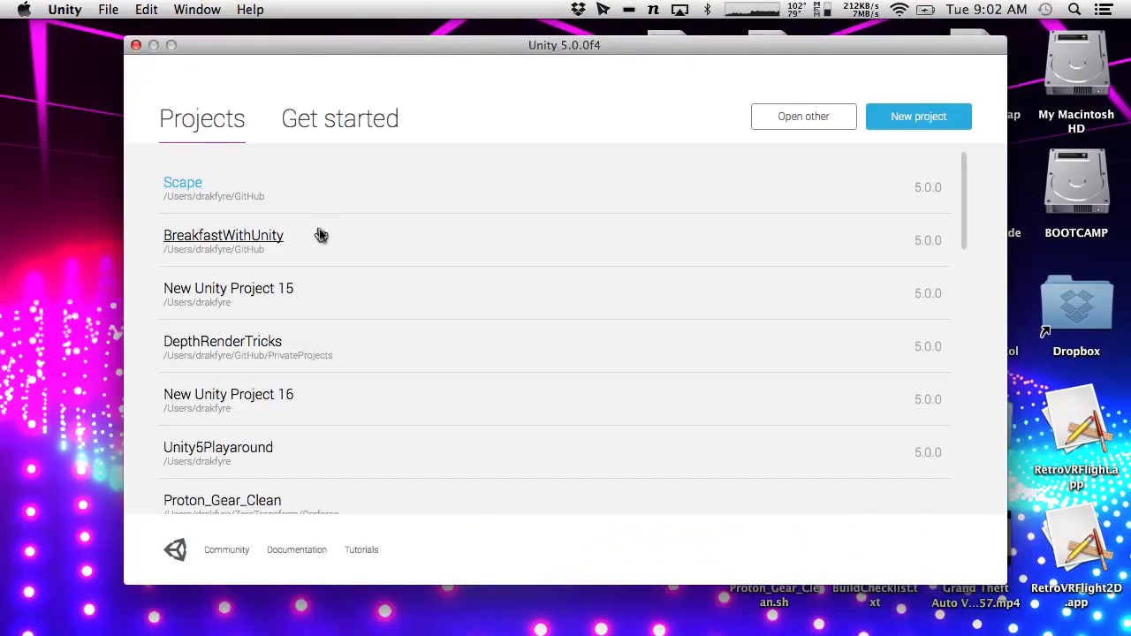
{"action": "left_click", "coordinate": [326, 237]}
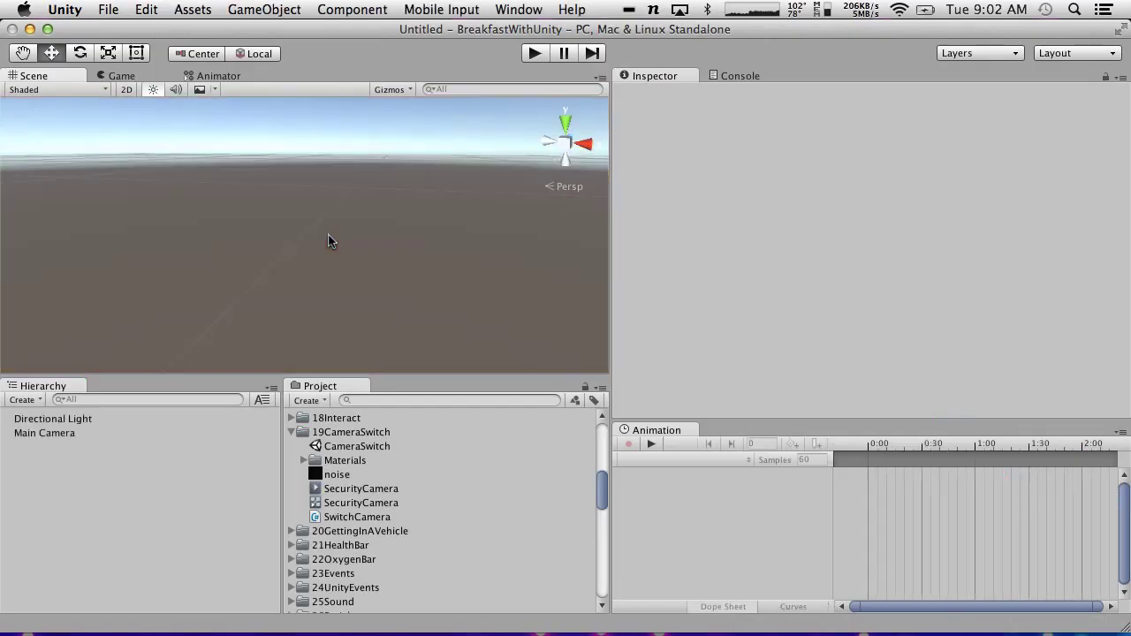
- Duplicate the CameraSwitch scene in the 19CameraSwitch folder
{"action": "left_click", "coordinate": [357, 449]}
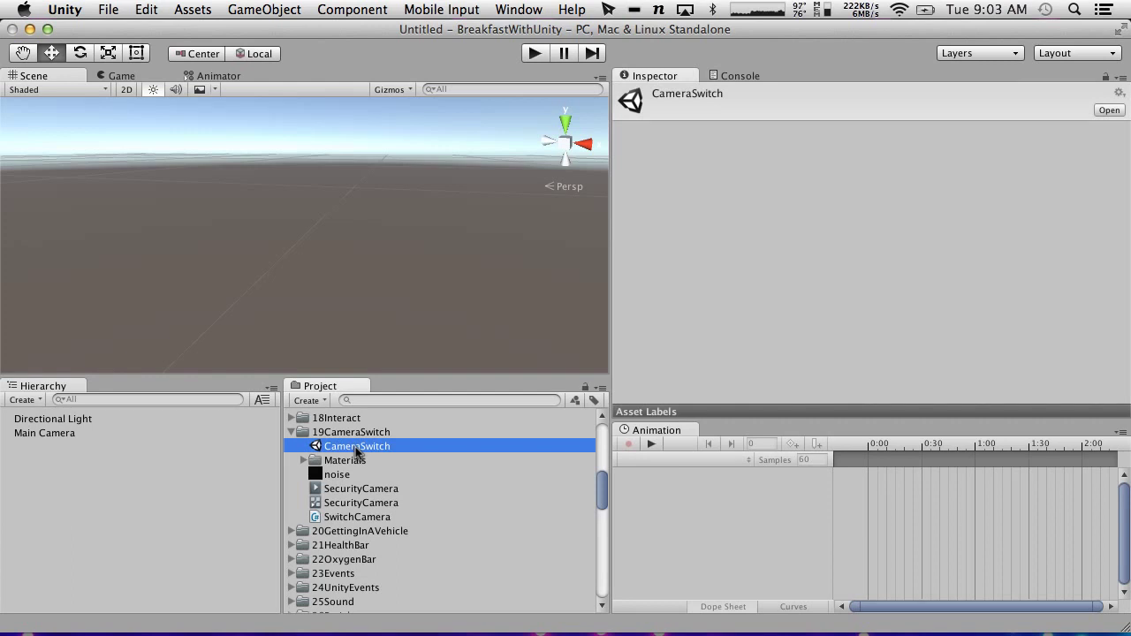
{"action": "key", "text": "super+d"}
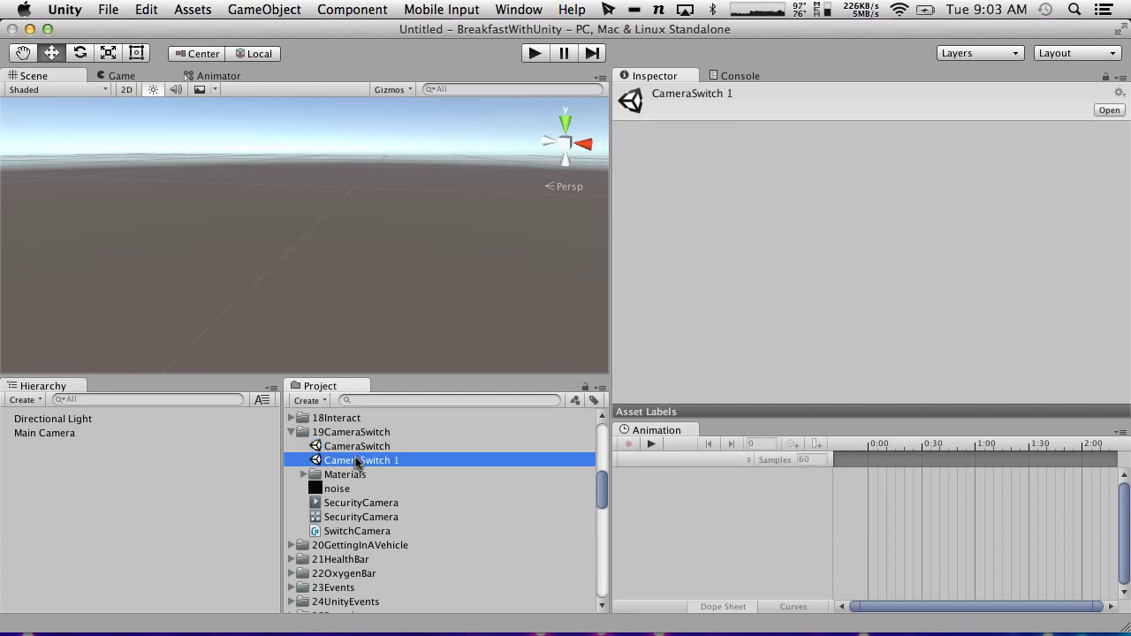
{"action": "mouse_move", "coordinate": [356, 459]}
{"action": "left_mouse_down"}
{"action": "mouse_move", "coordinate": [407, 521]}
{"action": "mouse_move", "coordinate": [382, 458]}
{"action": "mouse_move", "coordinate": [367, 457]}
{"action": "left_mouse_up"}
- Create a new folder named 72RenderTargets inside the 19CameraSwitch folder
{"action": "left_click", "coordinate": [309, 400]}
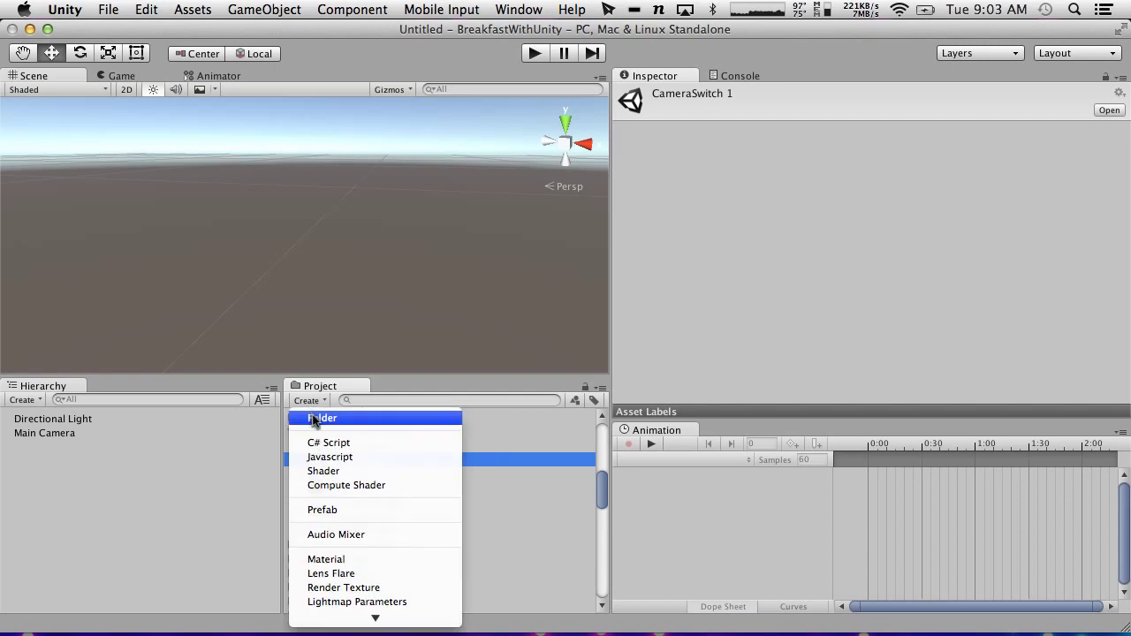
{"action": "left_click", "coordinate": [315, 418]}
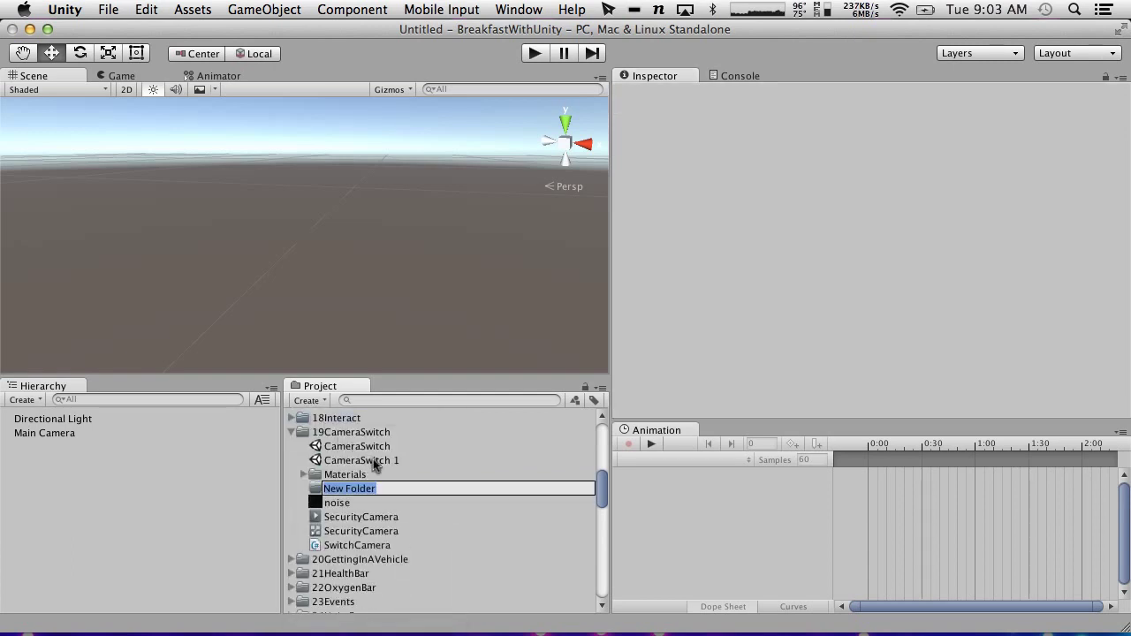
{"action": "type", "text": "72"}
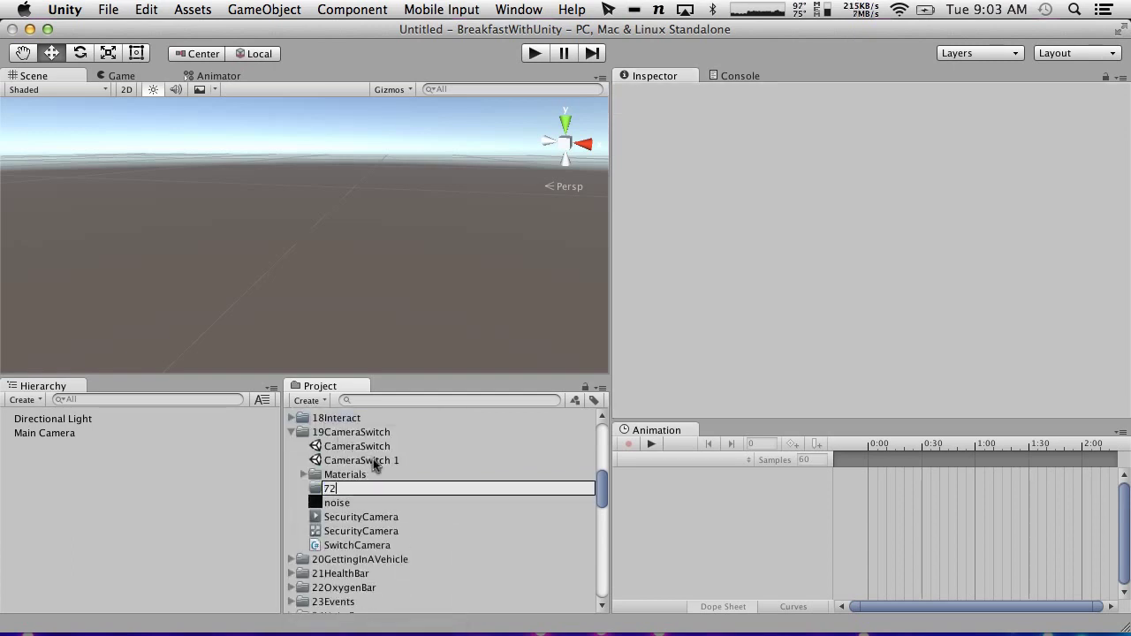
{"action": "type", "text": "RenderTargets"}
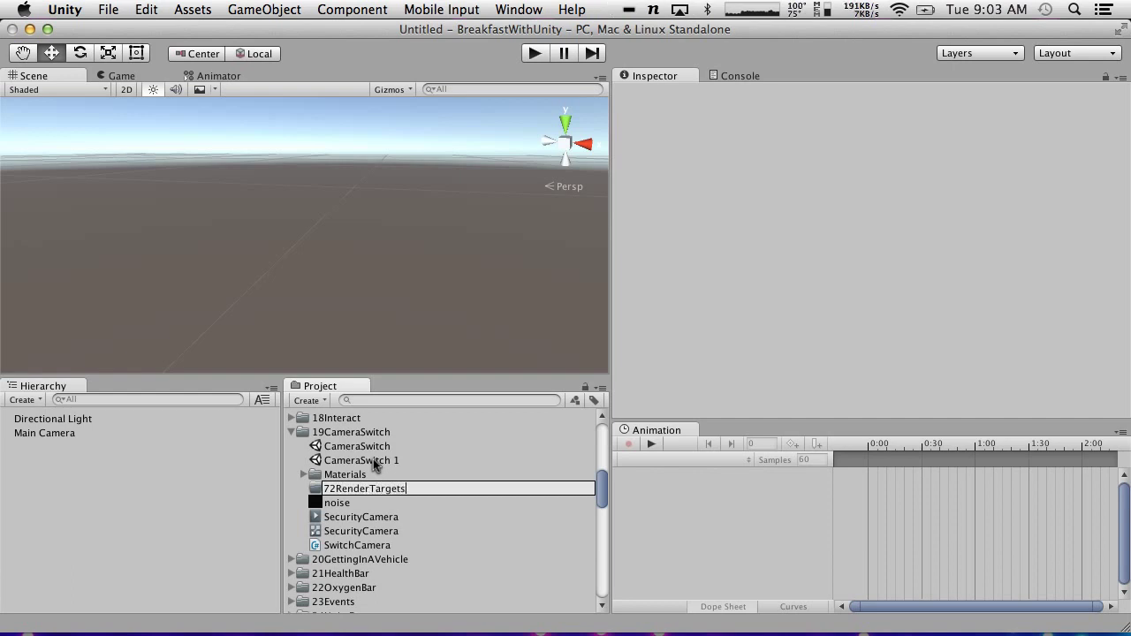
{"action": "key", "text": "Return"}
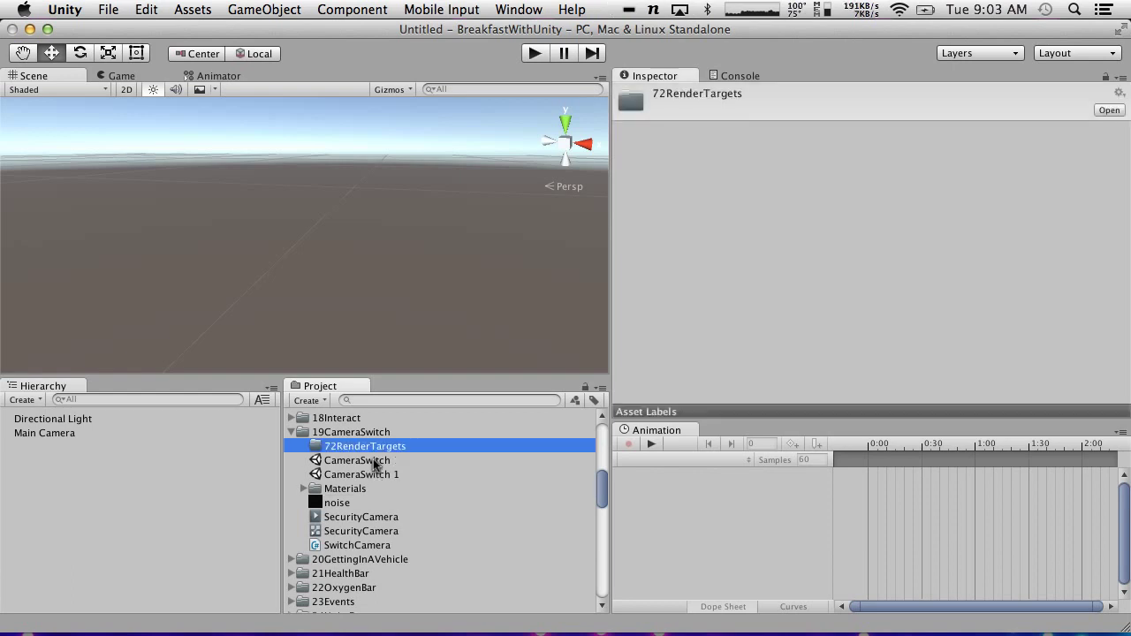
- Move the duplicated scene and its new folder out beside 72Reflections, and rename the folder 73RenderTargets
{"action": "left_click_drag", "start_coordinate": [366, 476], "coordinate": [370, 576]}
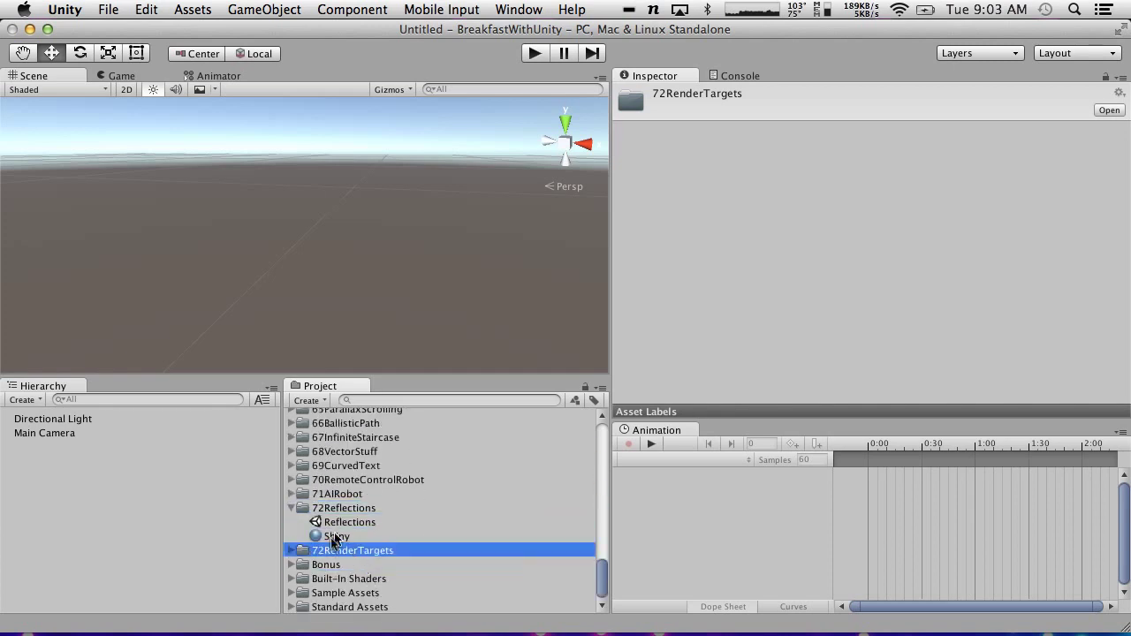
{"action": "left_click", "coordinate": [323, 549]}
{"action": "left_click", "coordinate": [324, 551]}
{"action": "key", "text": "BackSpace"}
{"action": "type", "text": "3"}
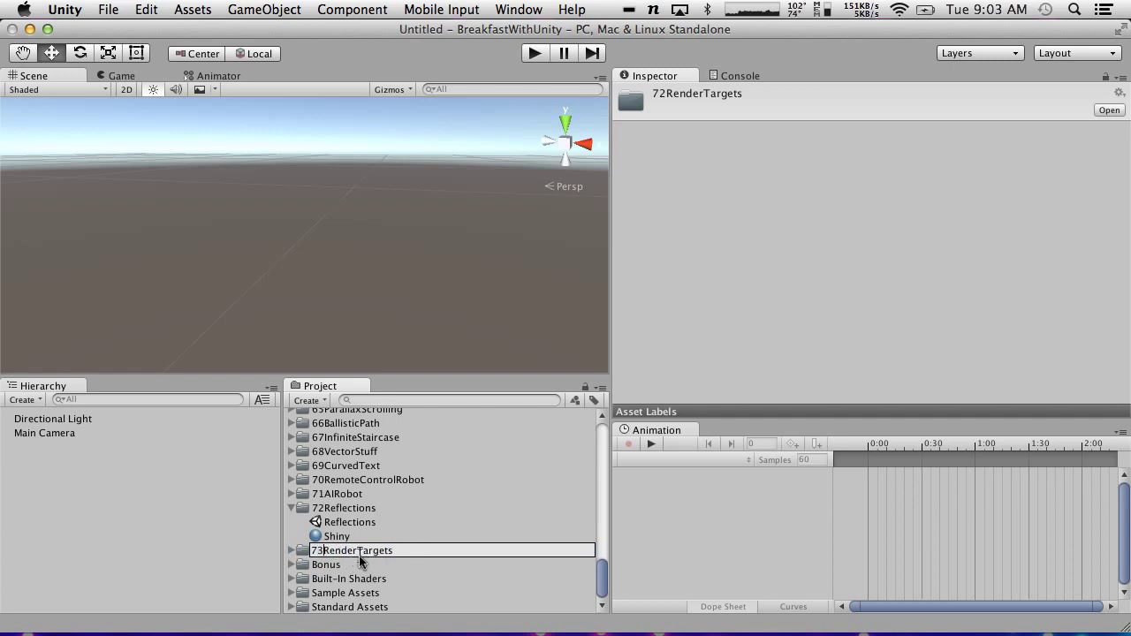
{"action": "left_click", "coordinate": [333, 567]}
{"action": "left_click", "coordinate": [324, 556]}
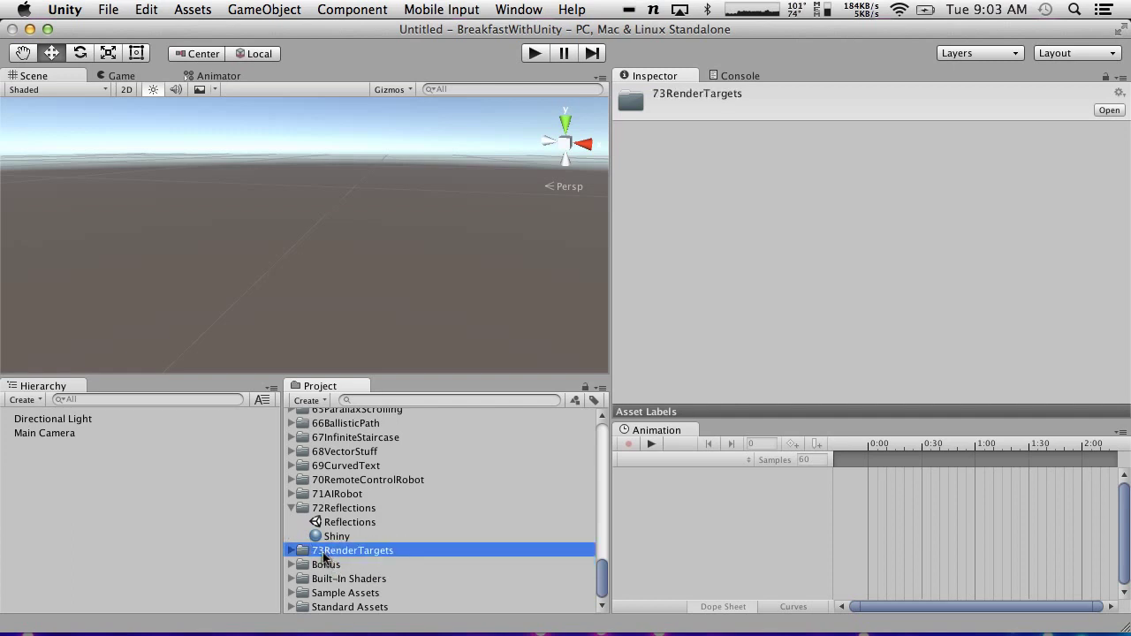
- Rename the CameraSwitch 1 scene in the 73RenderTargets folder as RenderTargets and open it
{"action": "left_click", "coordinate": [385, 567]}
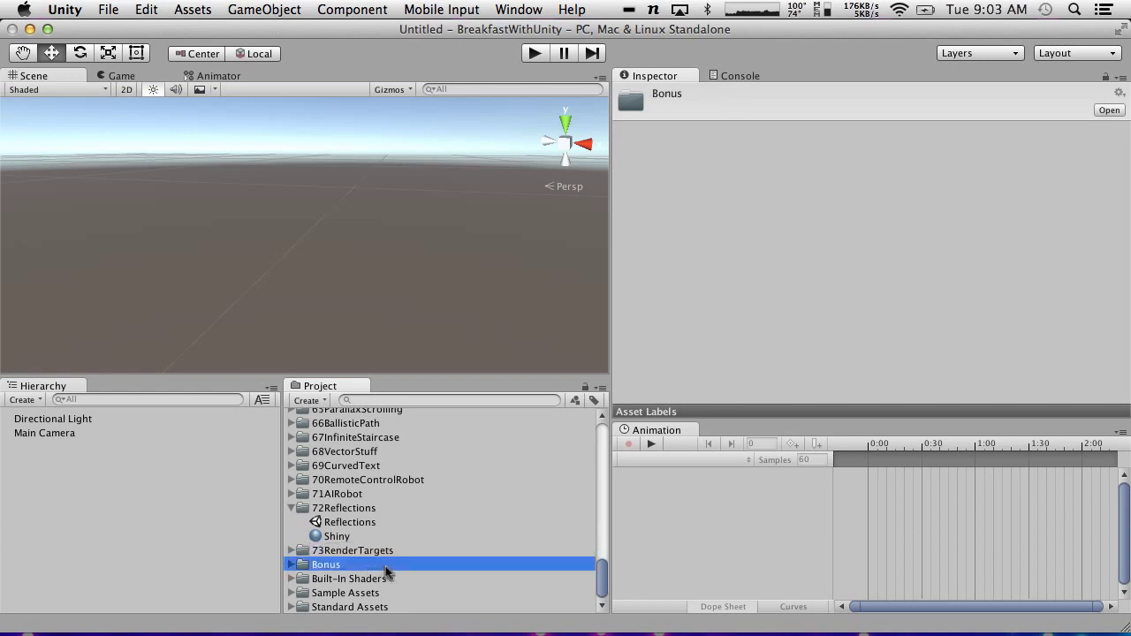
{"action": "left_click", "coordinate": [290, 551]}
{"action": "left_click", "coordinate": [349, 566]}
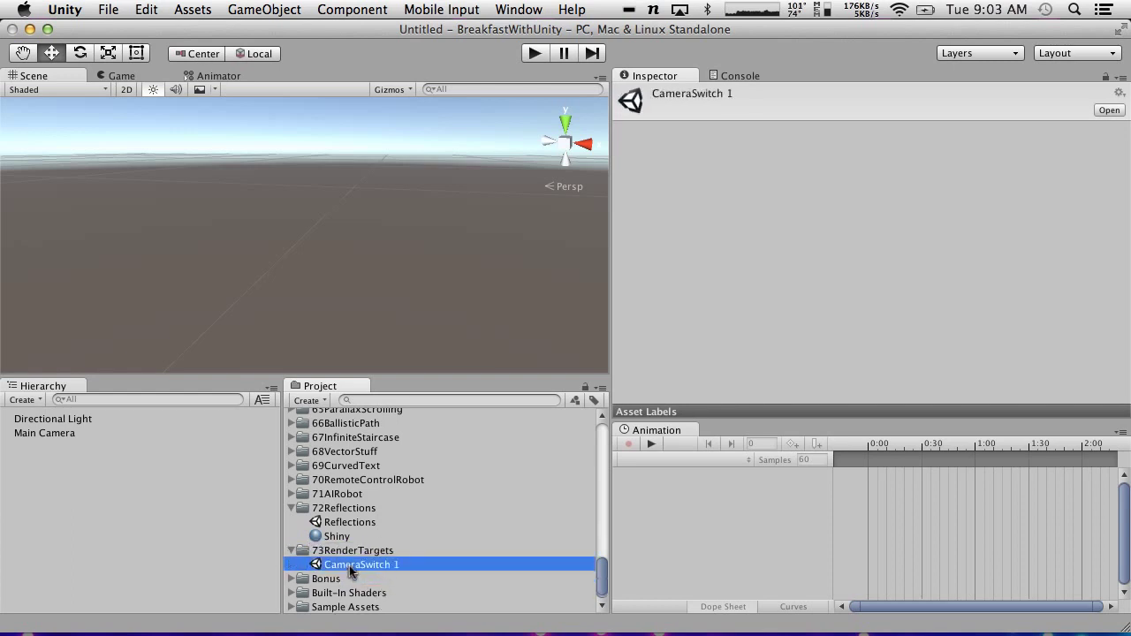
{"action": "left_click", "coordinate": [435, 563]}
{"action": "type", "text": "Render"}
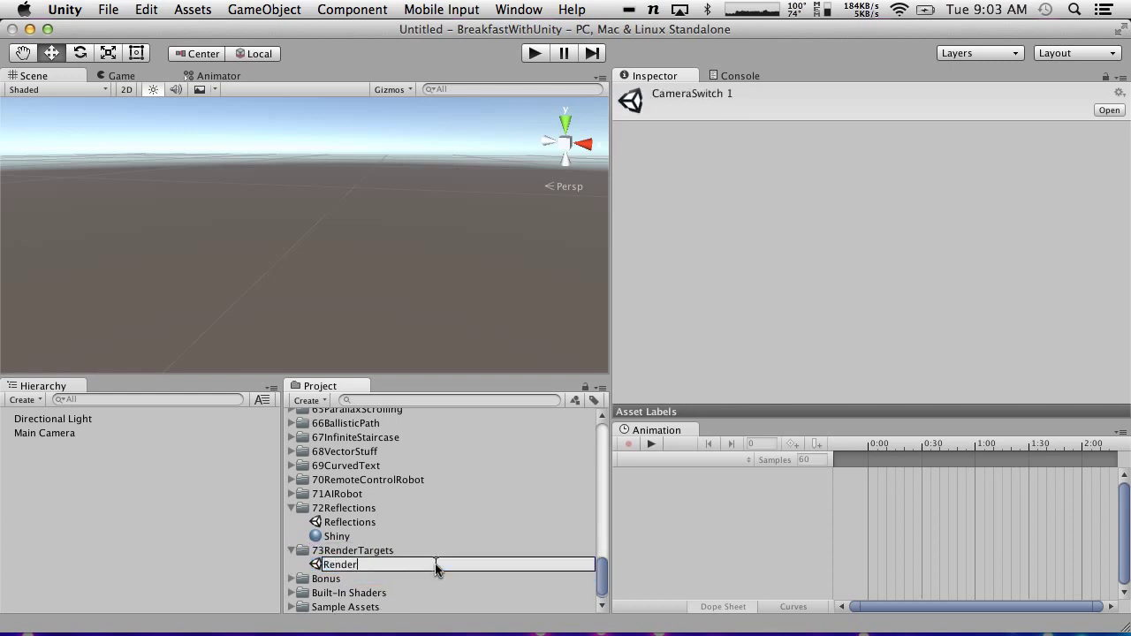
{"action": "type", "text": "Targets"}
{"action": "key", "text": "Return"}
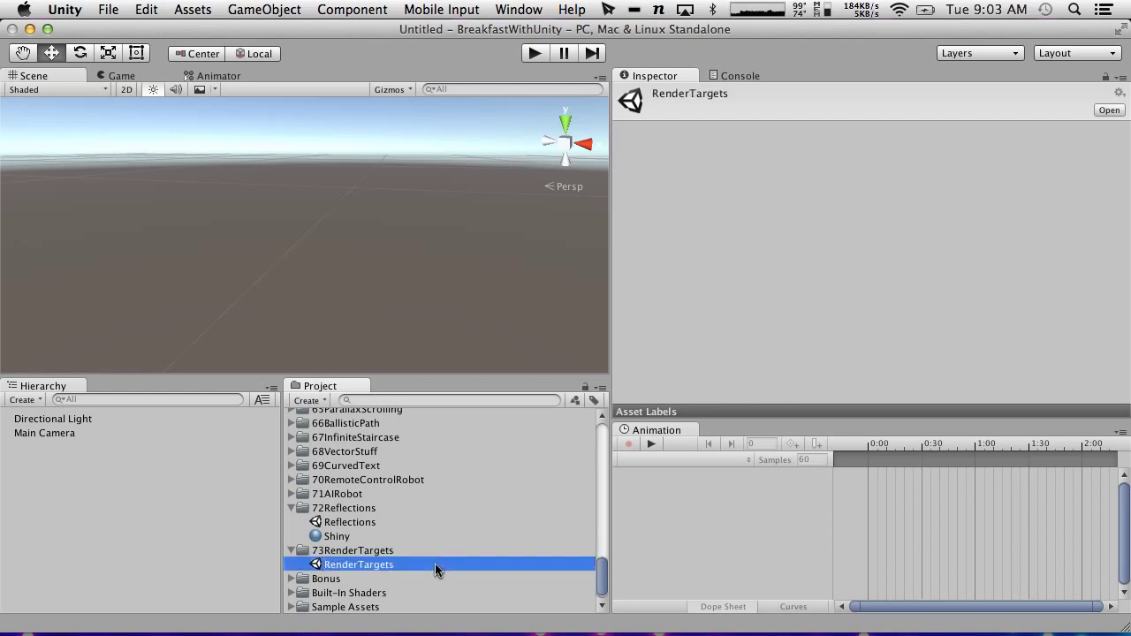
{"action": "double_click", "coordinate": [361, 567]}
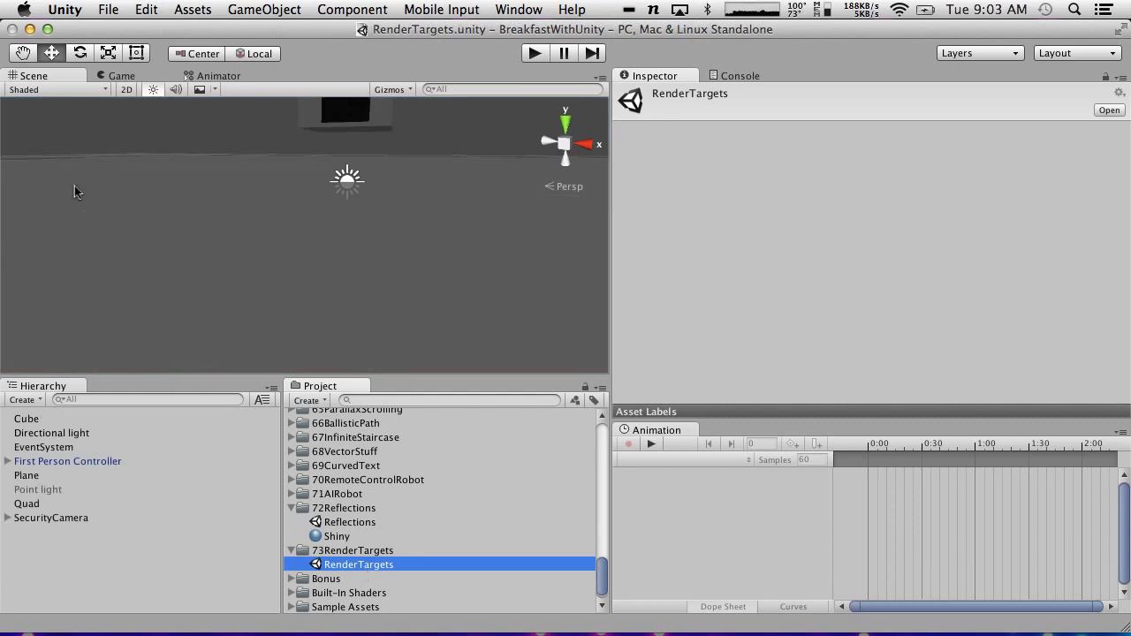
- Select the Camera object inside SecurityCamera in the 3D scene
{"action": "left_click", "coordinate": [125, 90]}
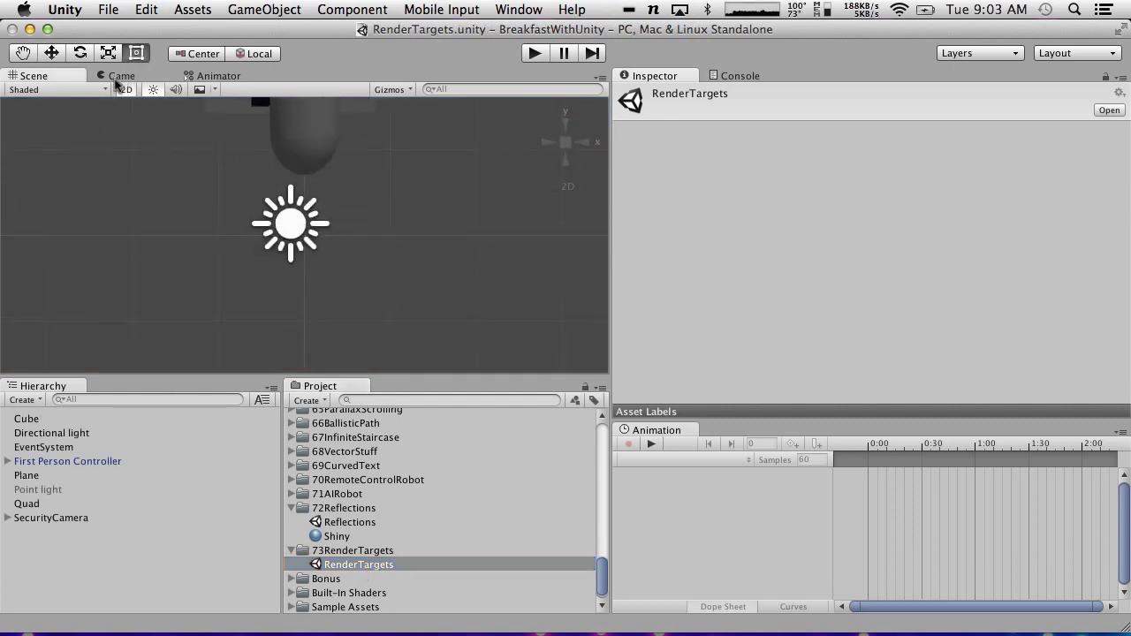
{"action": "left_click", "coordinate": [126, 89]}
{"action": "left_click_drag", "start_coordinate": [265, 172], "coordinate": [260, 209], "text": "alt"}
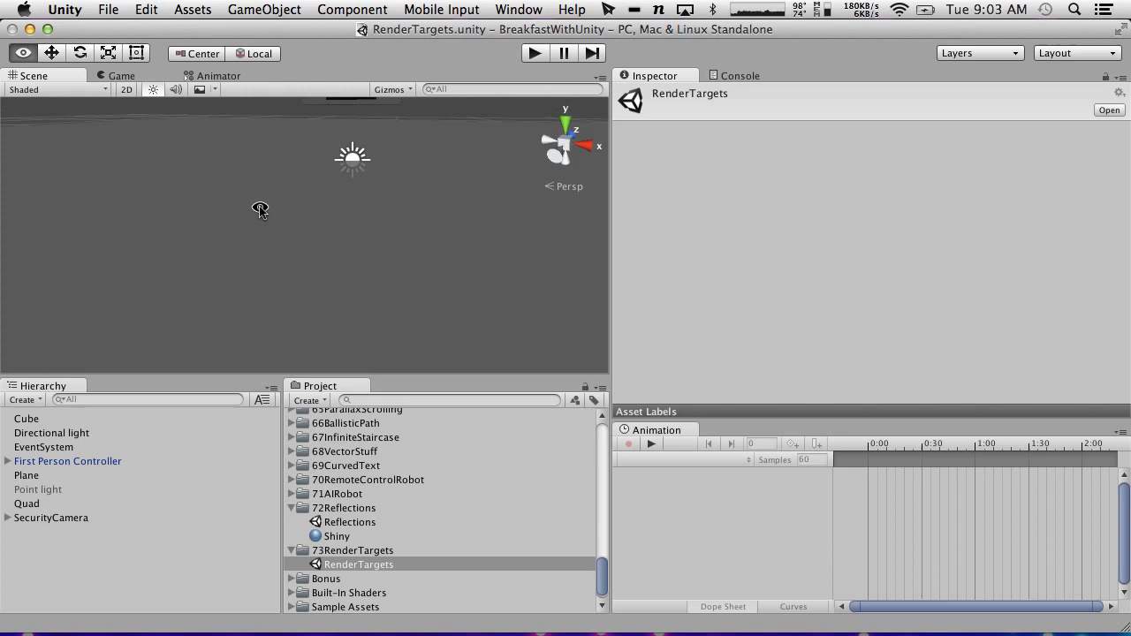
{"action": "scroll", "coordinate": [259, 206], "scroll_direction": "down", "scroll_amount": 5}
{"action": "left_click", "coordinate": [325, 150]}
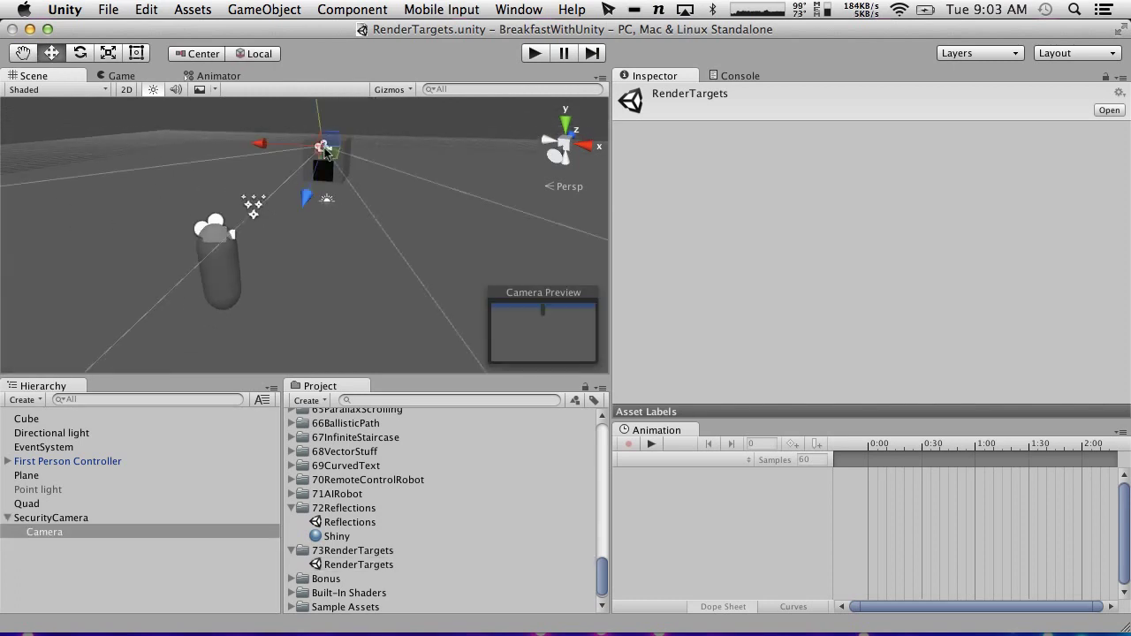
- Run the scene, walk up to the noise screen and back away, and end the play session
{"action": "left_click", "coordinate": [535, 53]}
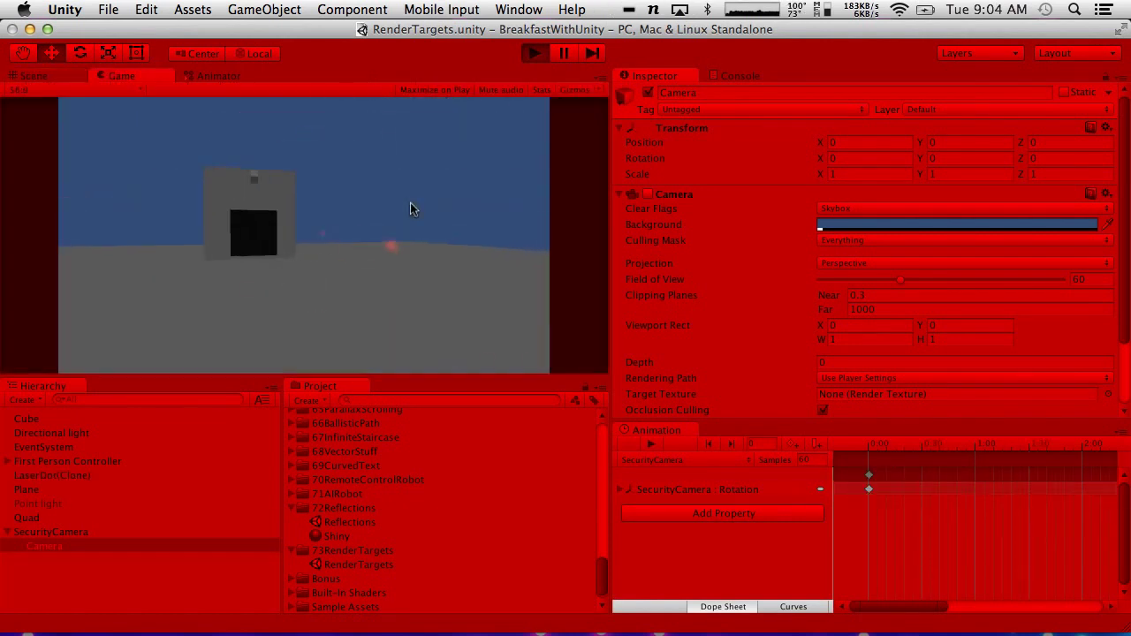
{"action": "key", "text": "w"}
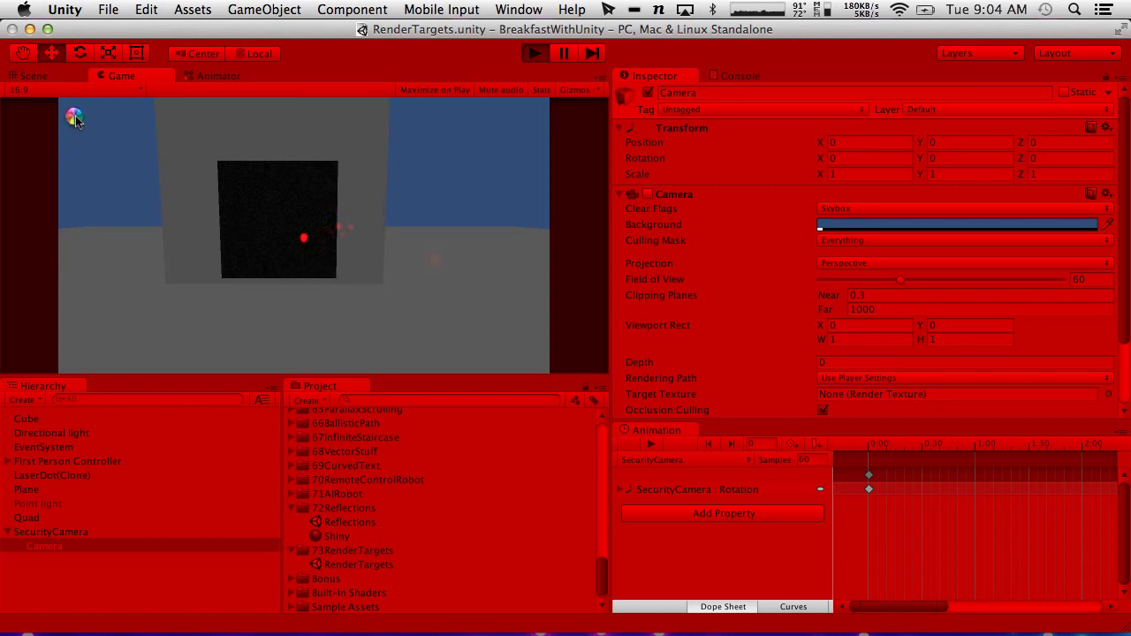
{"action": "key", "text": "w"}
{"action": "key", "text": "s"}
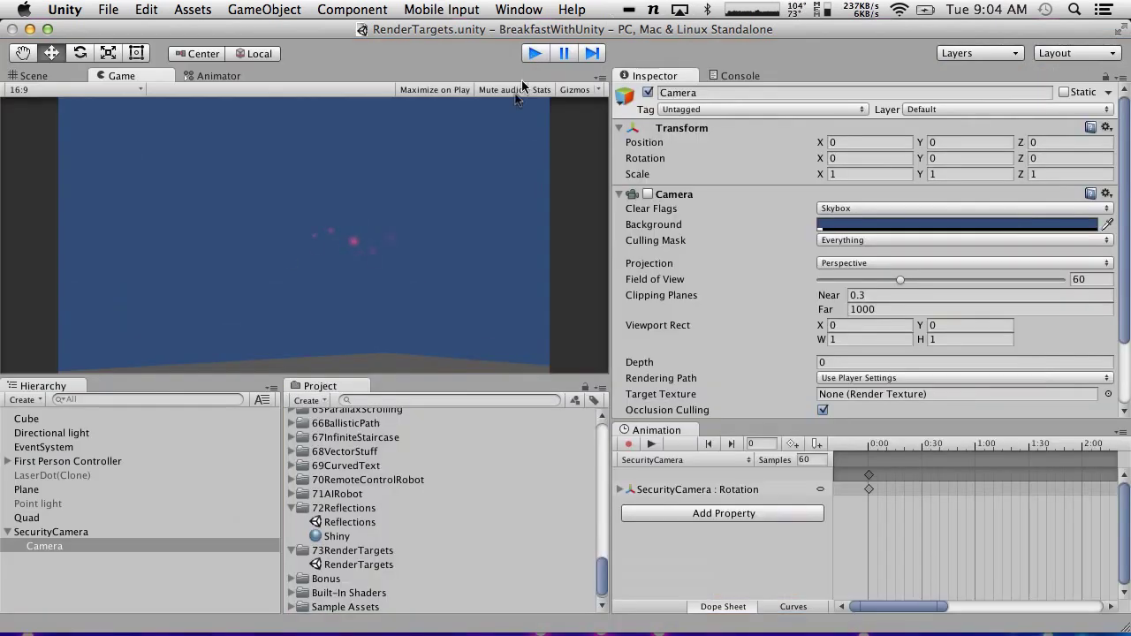
{"action": "left_click", "coordinate": [534, 55]}
- Play the scene again and interact with the noise screen to switch to the security camera view and back
{"action": "left_click", "coordinate": [534, 55]}
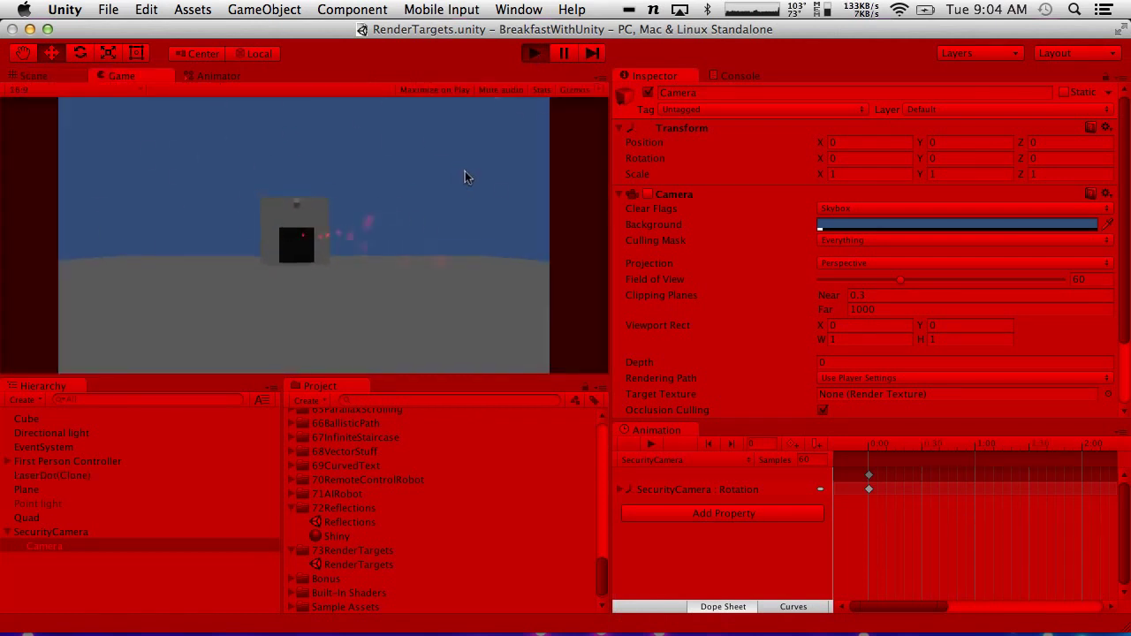
{"action": "key", "text": "w"}
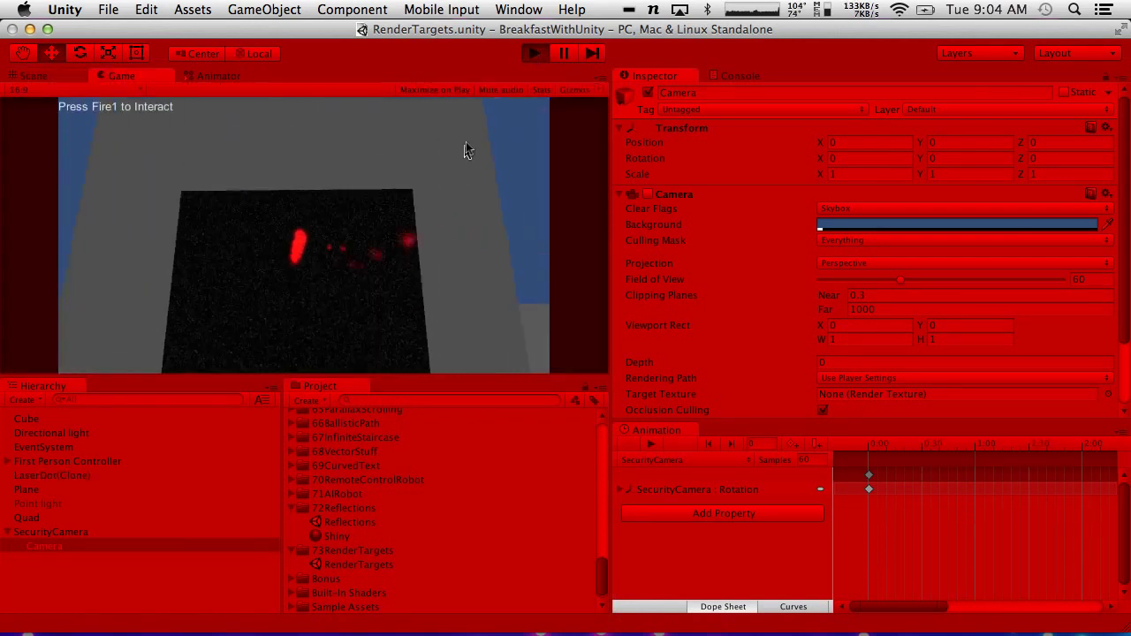
{"action": "key", "text": "d"}
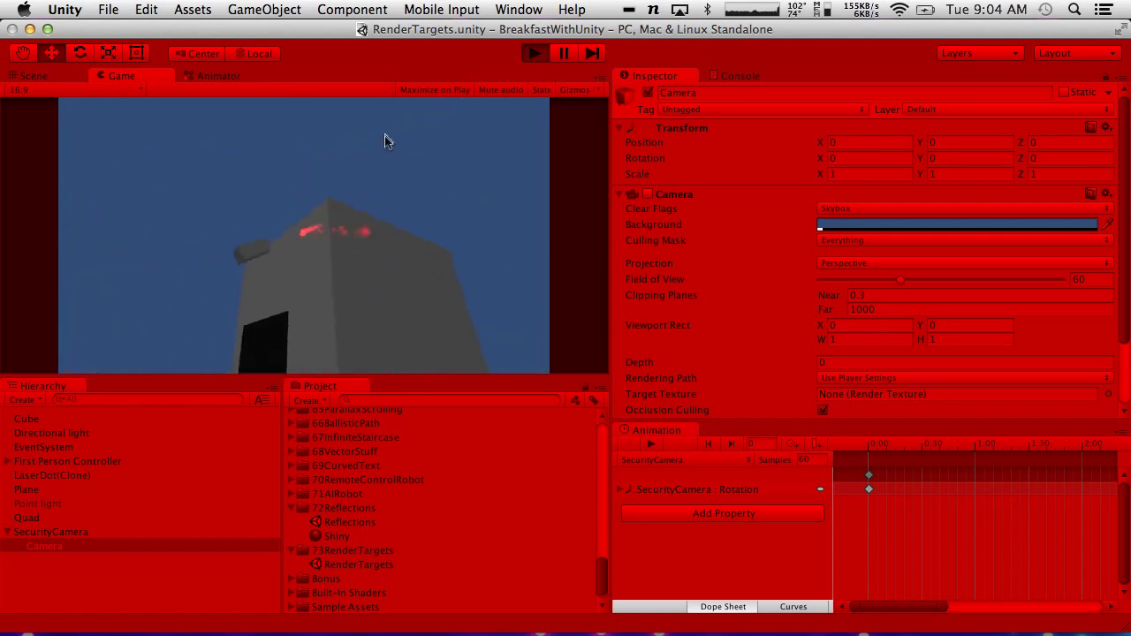
{"action": "key", "text": "w"}
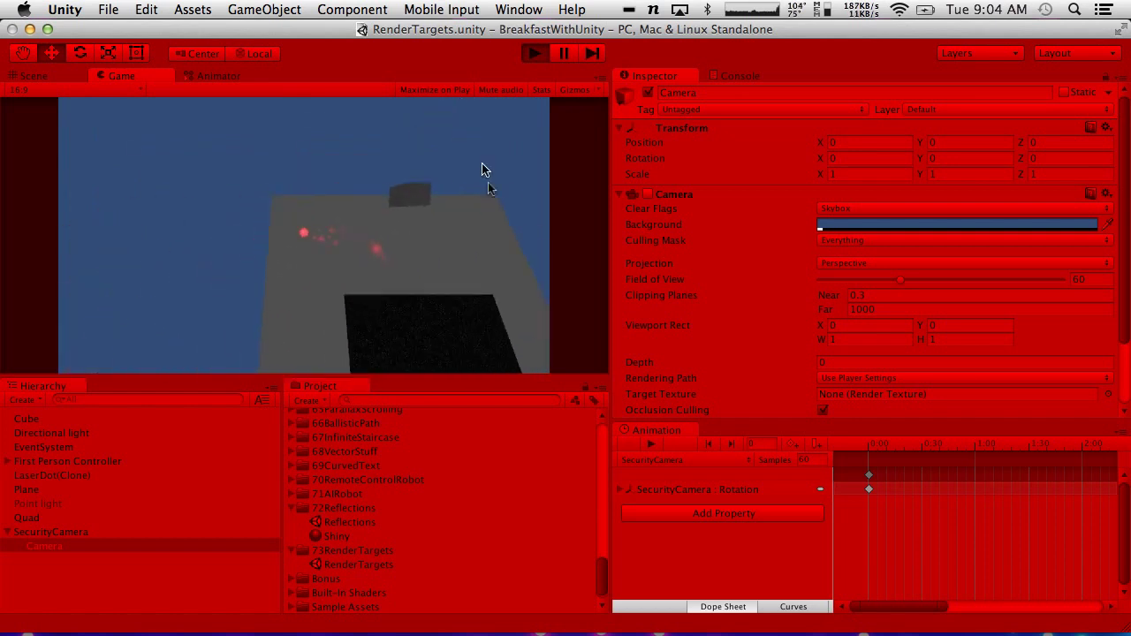
{"action": "key", "text": "w"}
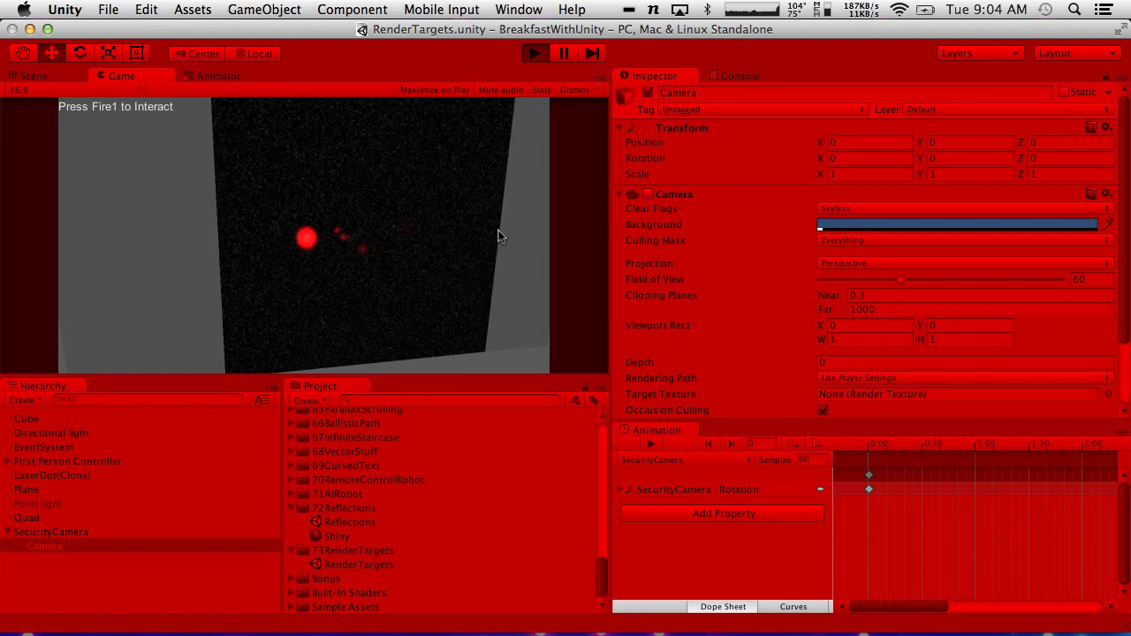
{"action": "left_click", "coordinate": [500, 233]}
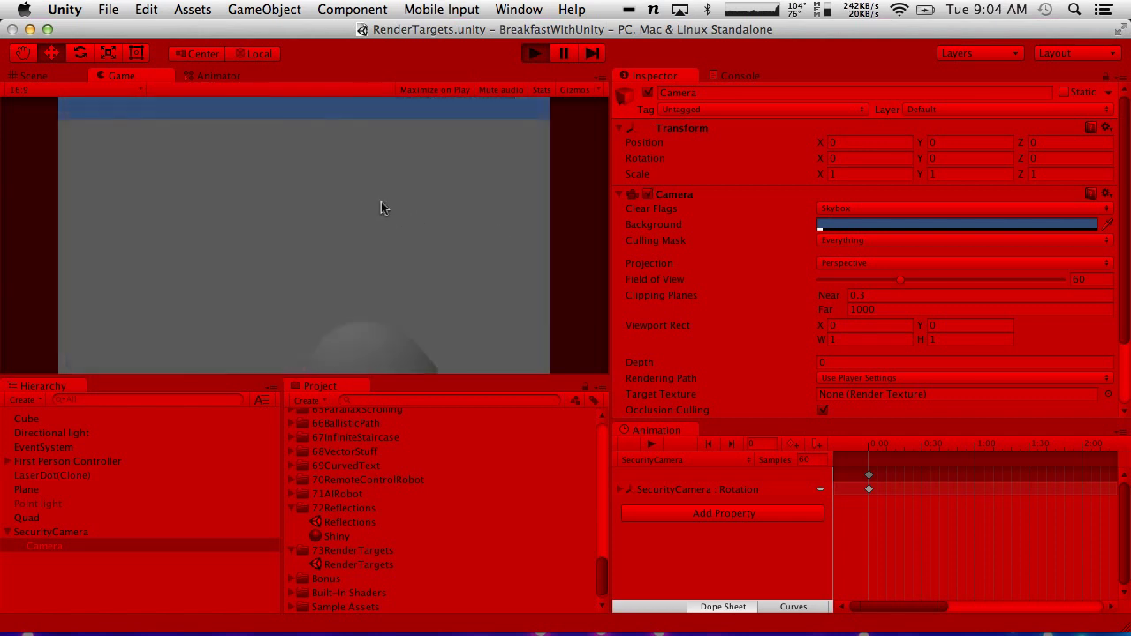
{"action": "left_click", "coordinate": [441, 209]}
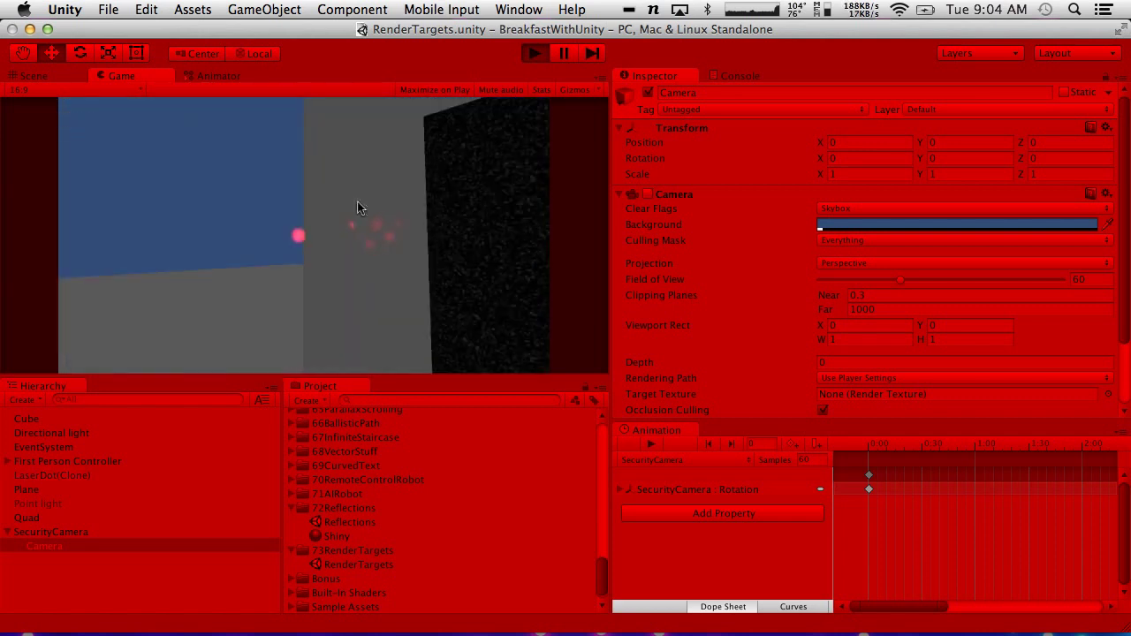
{"action": "key", "text": "w"}
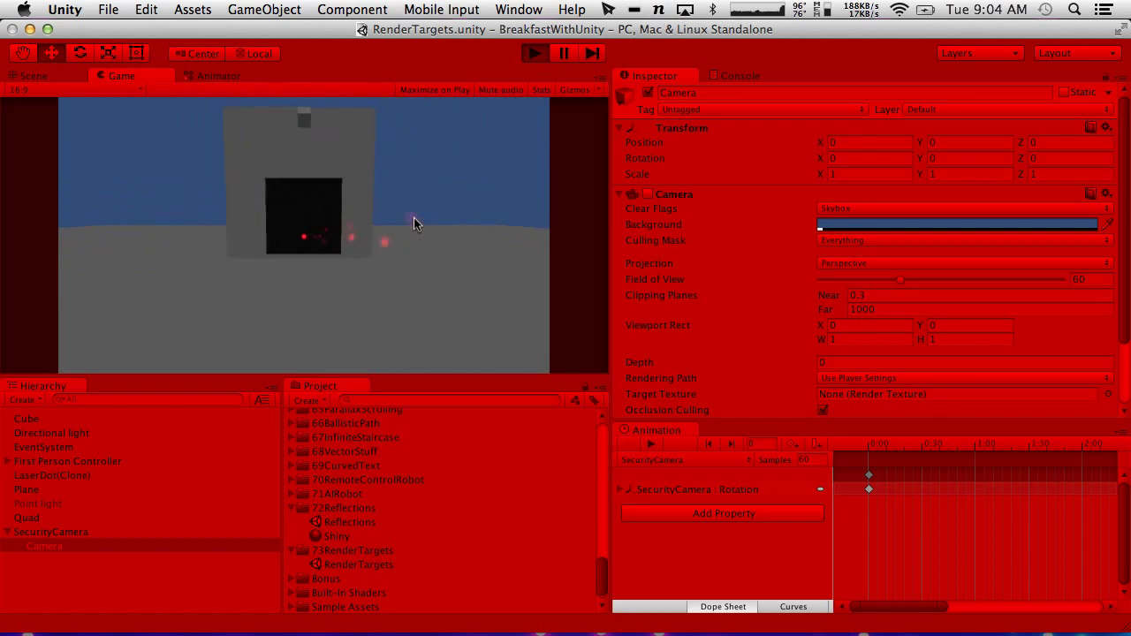
{"action": "key", "text": "s"}
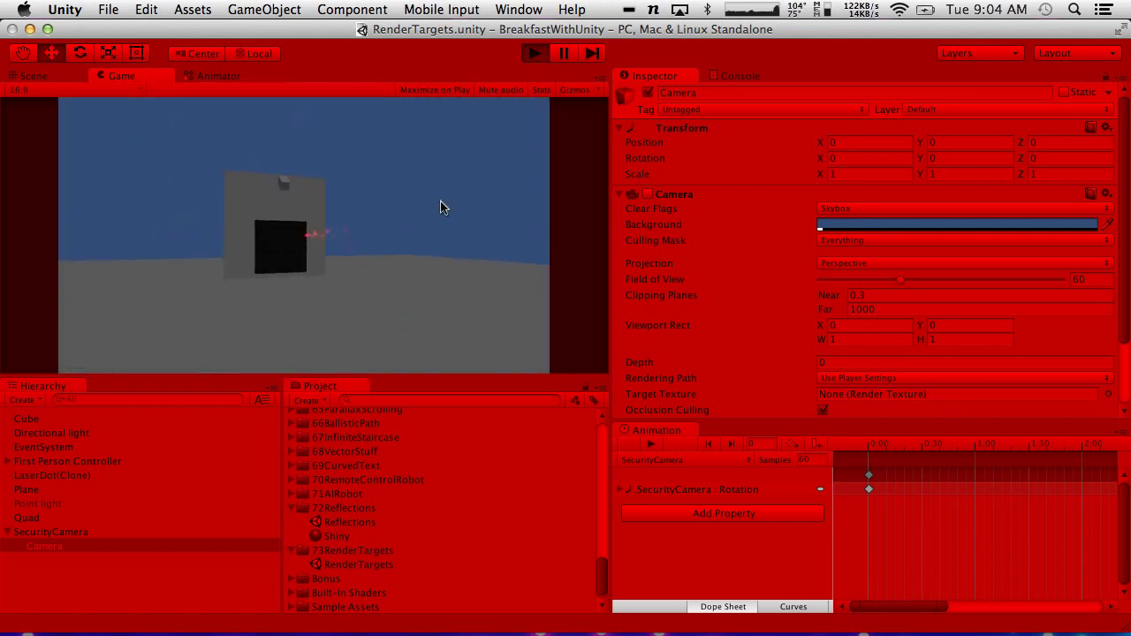
- Walk back and forth in front of the noise screen, move up to the security camera above it, and end the play session
{"action": "key", "text": "w"}
{"action": "key", "text": "s"}
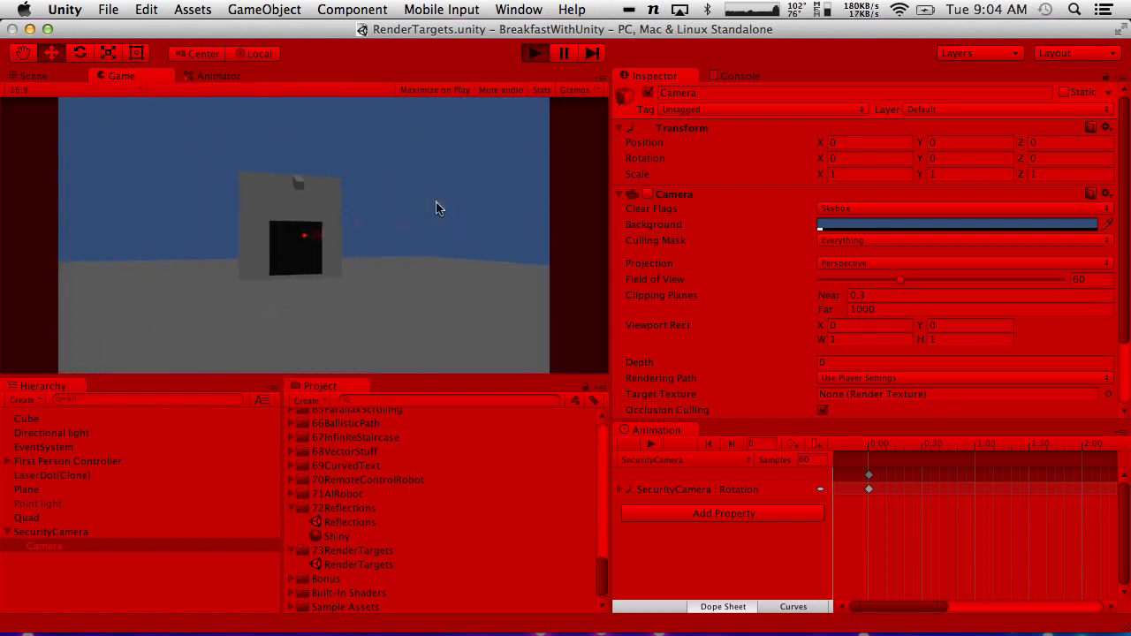
{"action": "key", "text": "w"}
{"action": "key", "text": "s"}
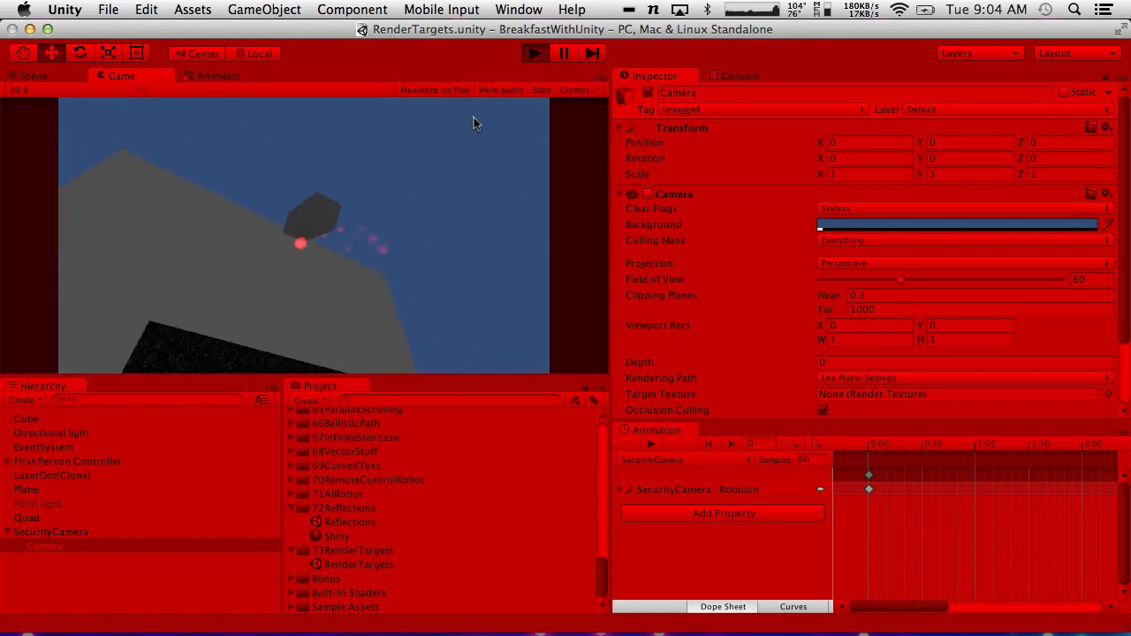
{"action": "key", "text": "w"}
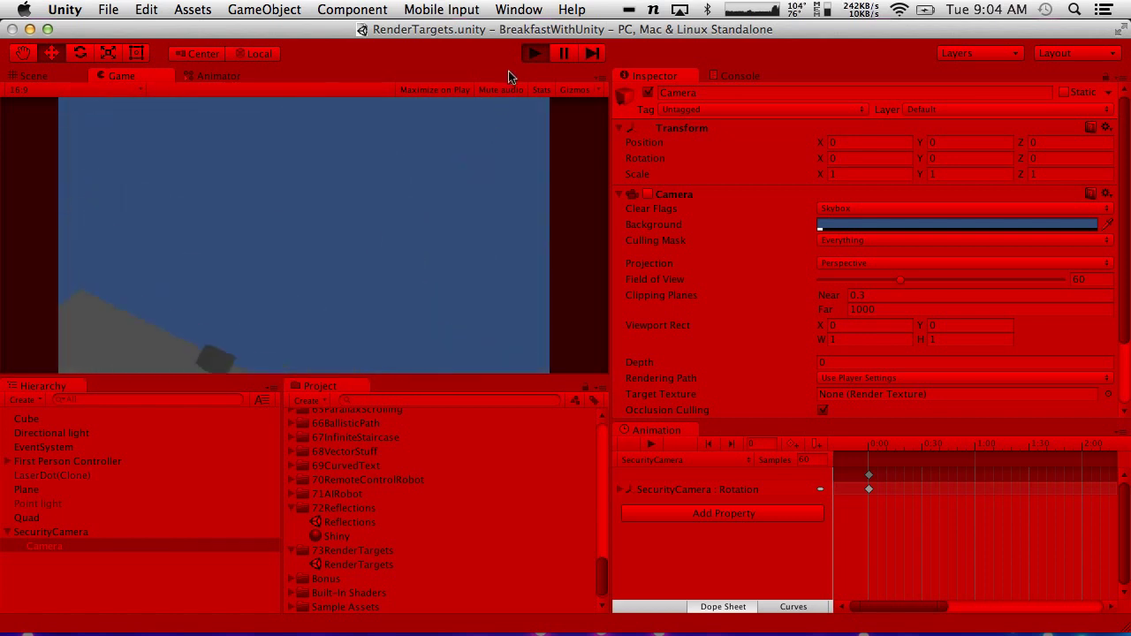
{"action": "left_click", "coordinate": [535, 54]}
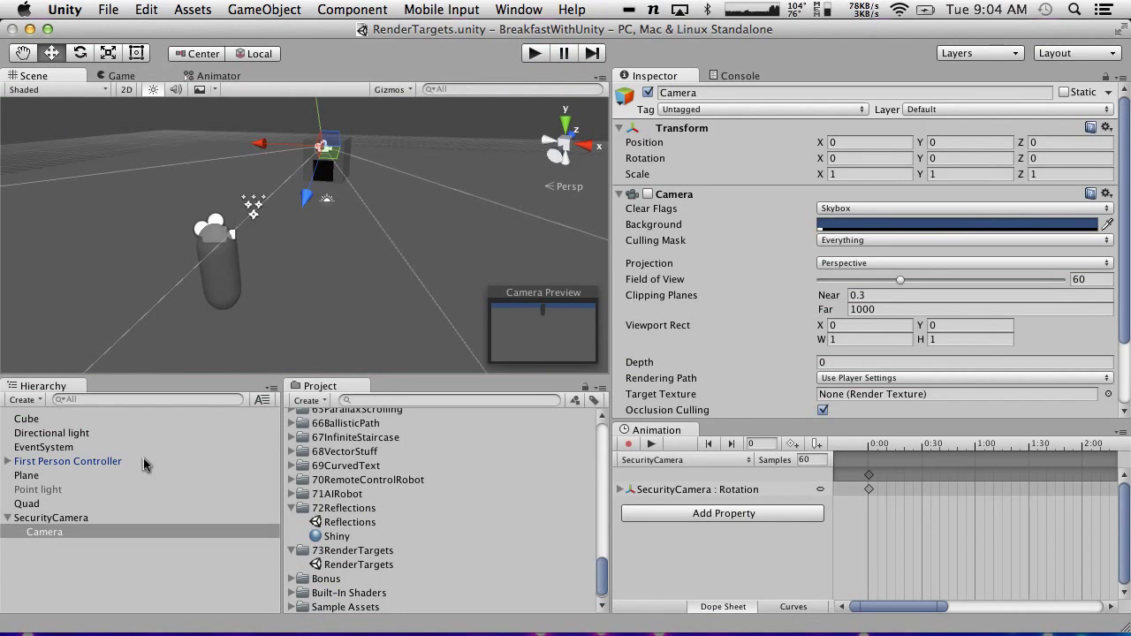
- Duplicate the Camera object inside SecurityCamera and name the copy RenderTargetCamera
{"action": "left_click", "coordinate": [72, 533]}
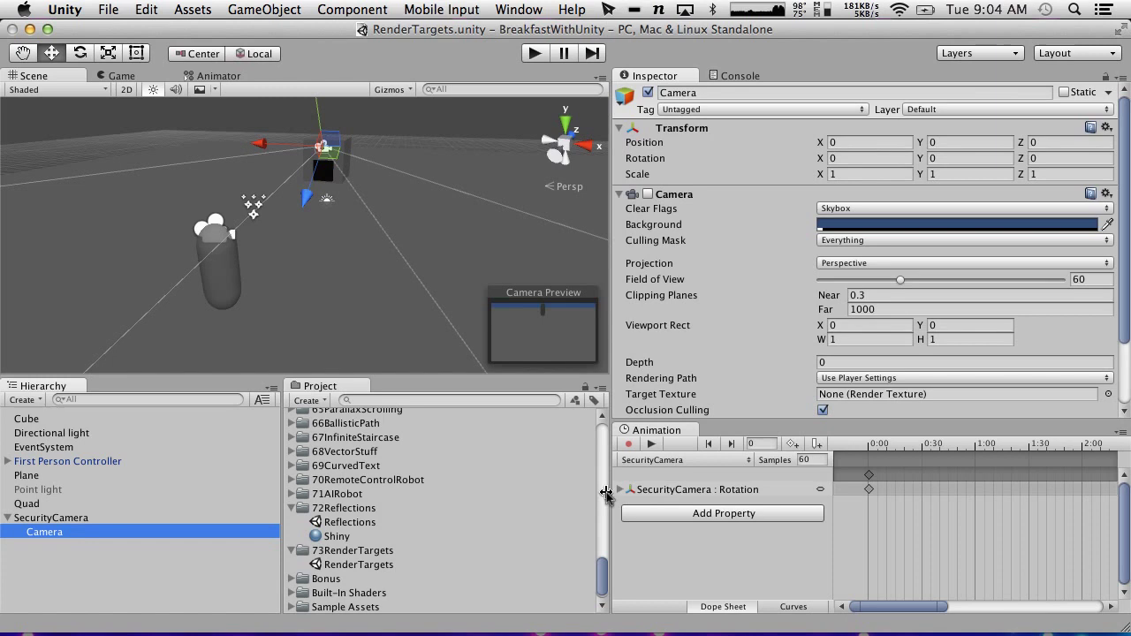
{"action": "scroll", "coordinate": [733, 304], "scroll_direction": "down", "scroll_amount": 4}
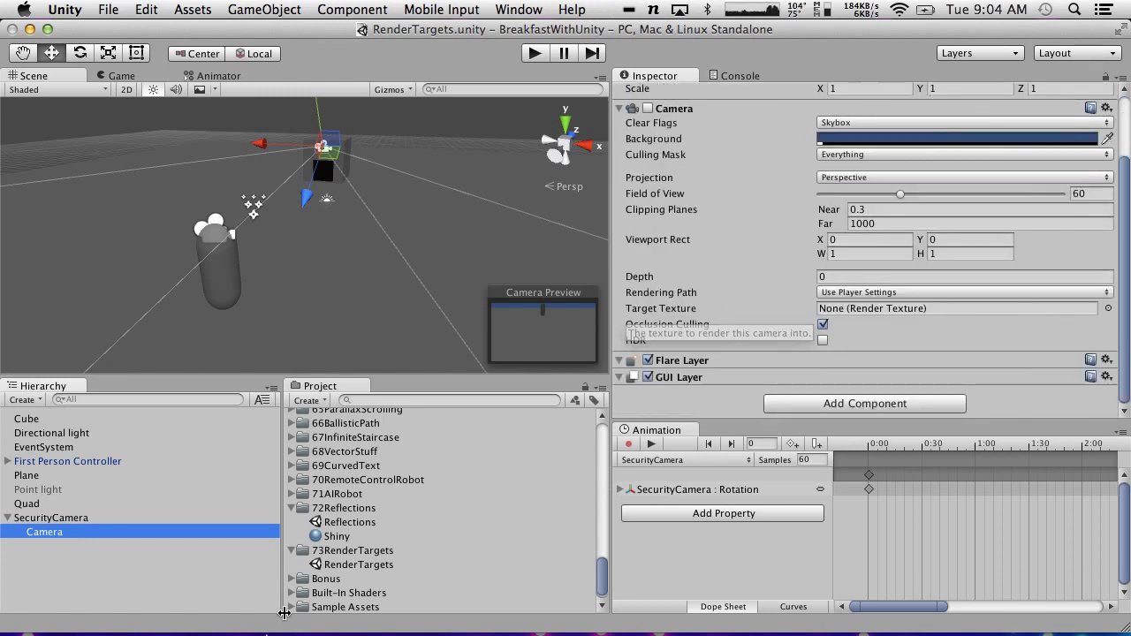
{"action": "left_click", "coordinate": [146, 584]}
{"action": "left_click", "coordinate": [80, 535]}
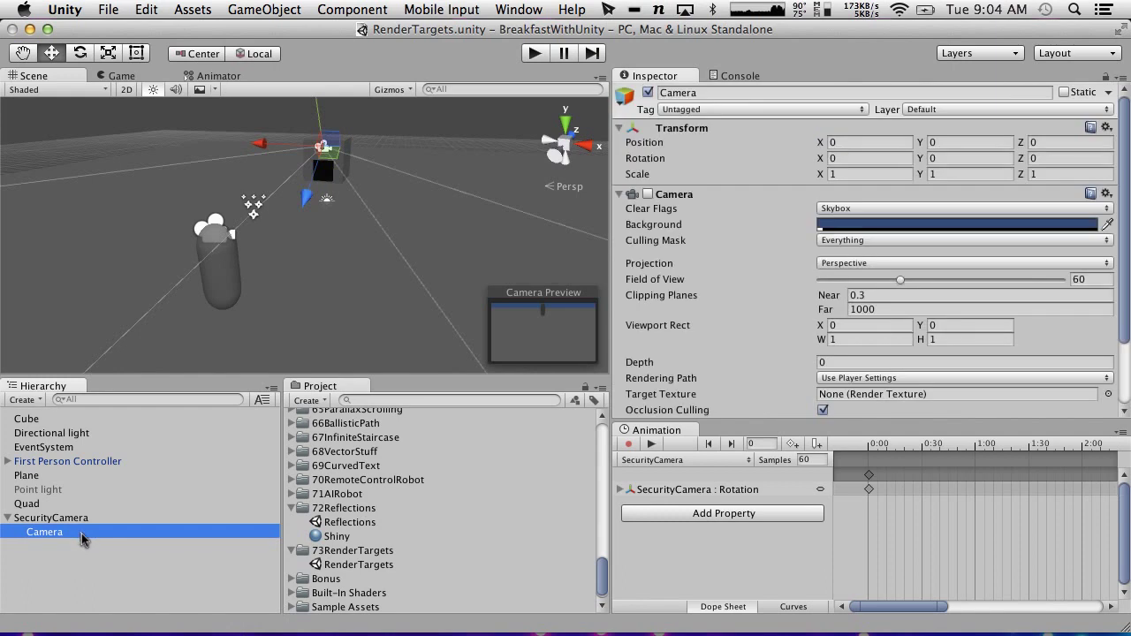
{"action": "key", "text": "super+d"}
{"action": "left_click", "coordinate": [77, 547]}
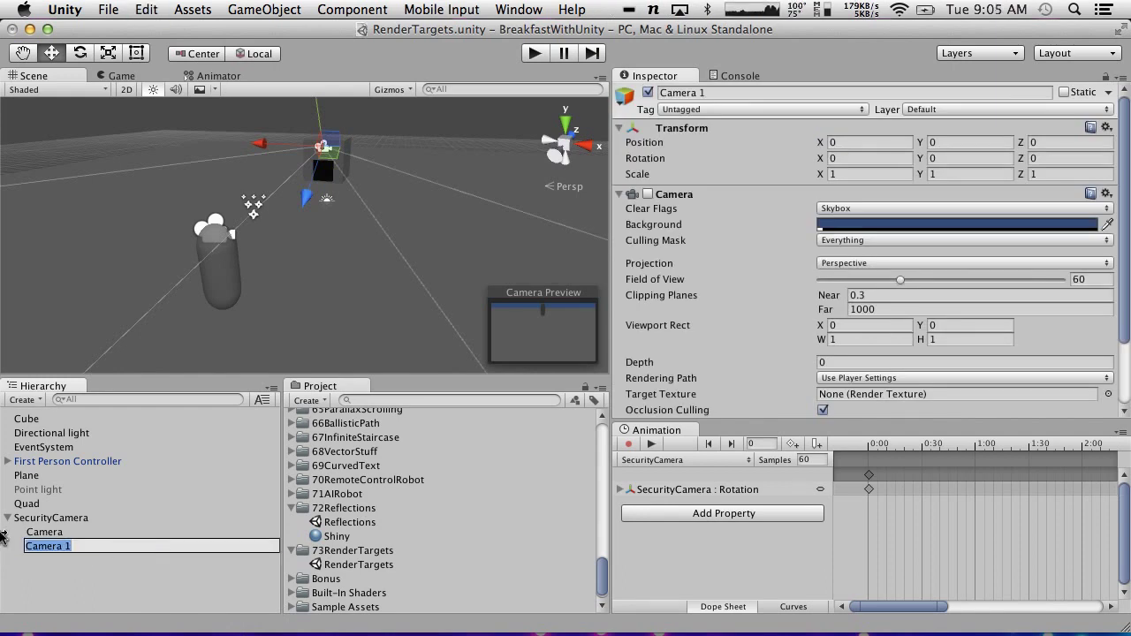
{"action": "type", "text": "RenderTarge"}
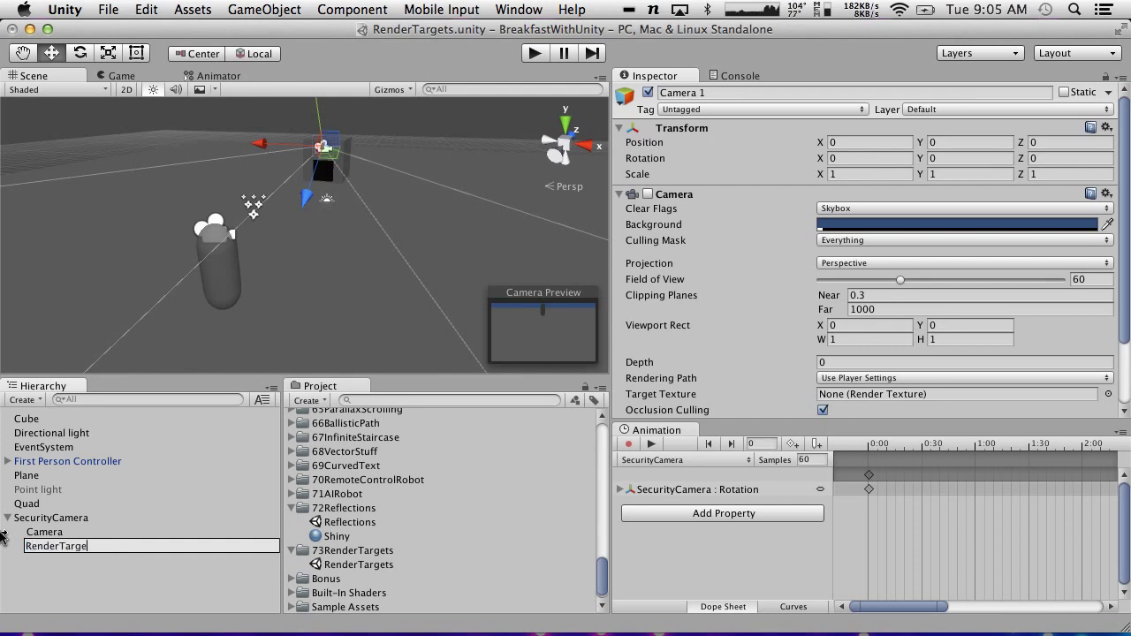
{"action": "type", "text": "tCamera"}
{"action": "key", "text": "Return"}
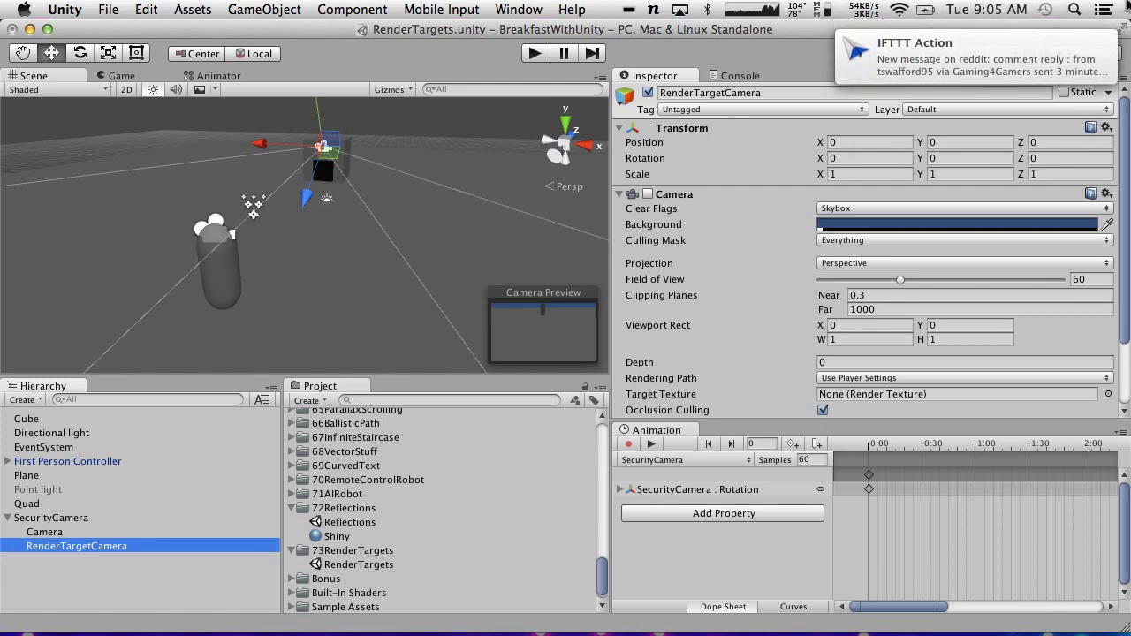
{"action": "left_click", "coordinate": [1104, 9]}
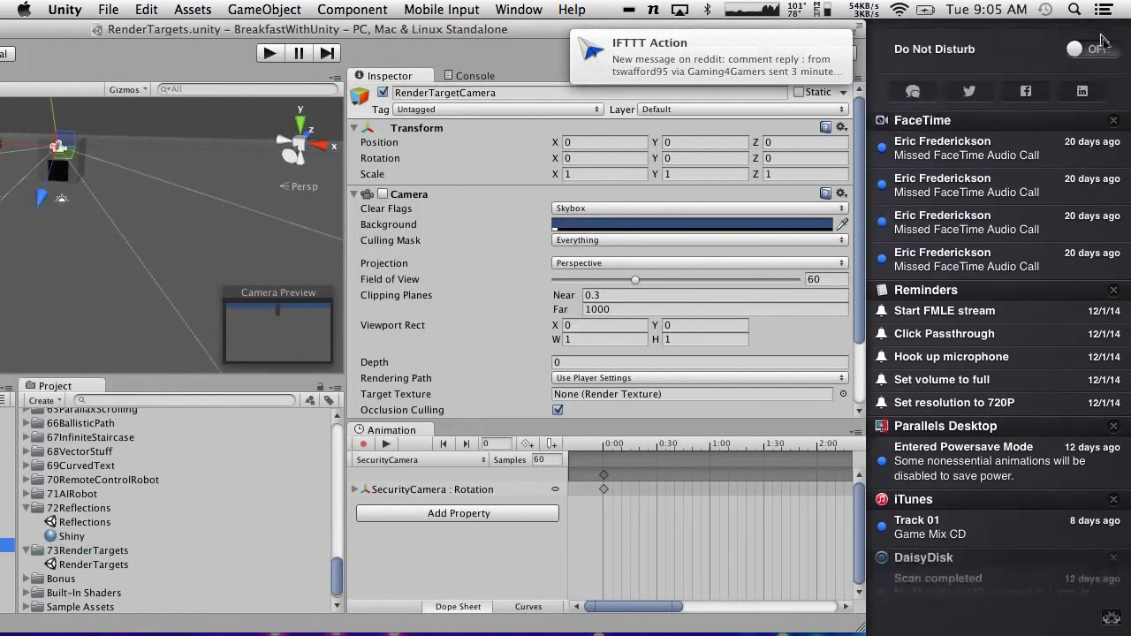
{"action": "left_click", "coordinate": [685, 234]}
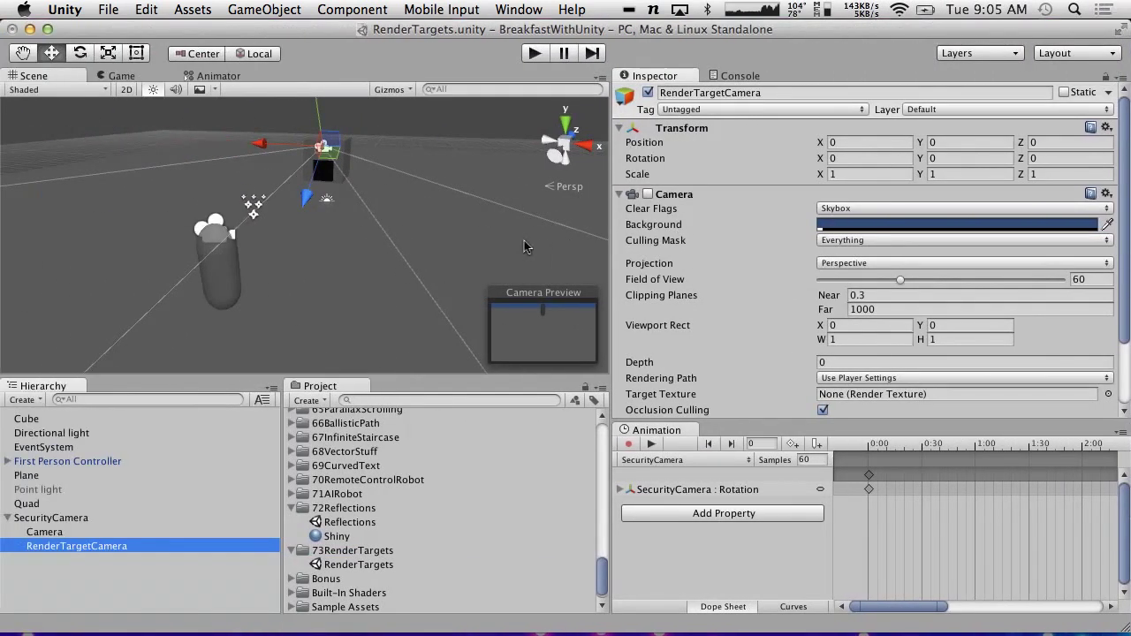
- Enable the Camera component of RenderTargetCamera
{"action": "scroll", "coordinate": [784, 364], "scroll_direction": "down", "scroll_amount": 5}
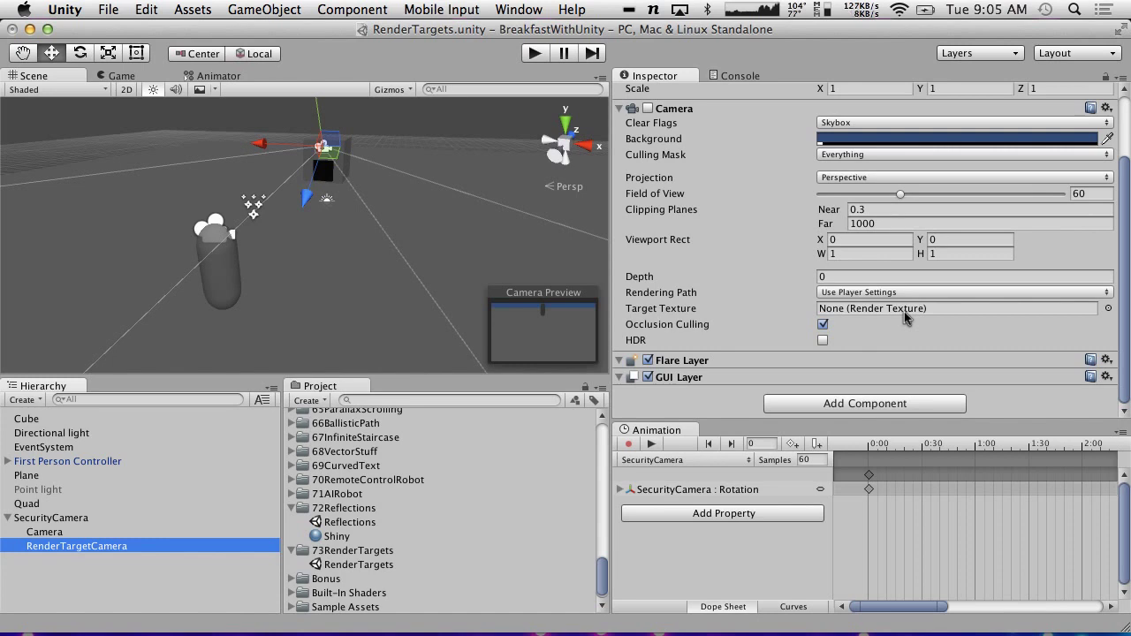
{"action": "left_click", "coordinate": [654, 122]}
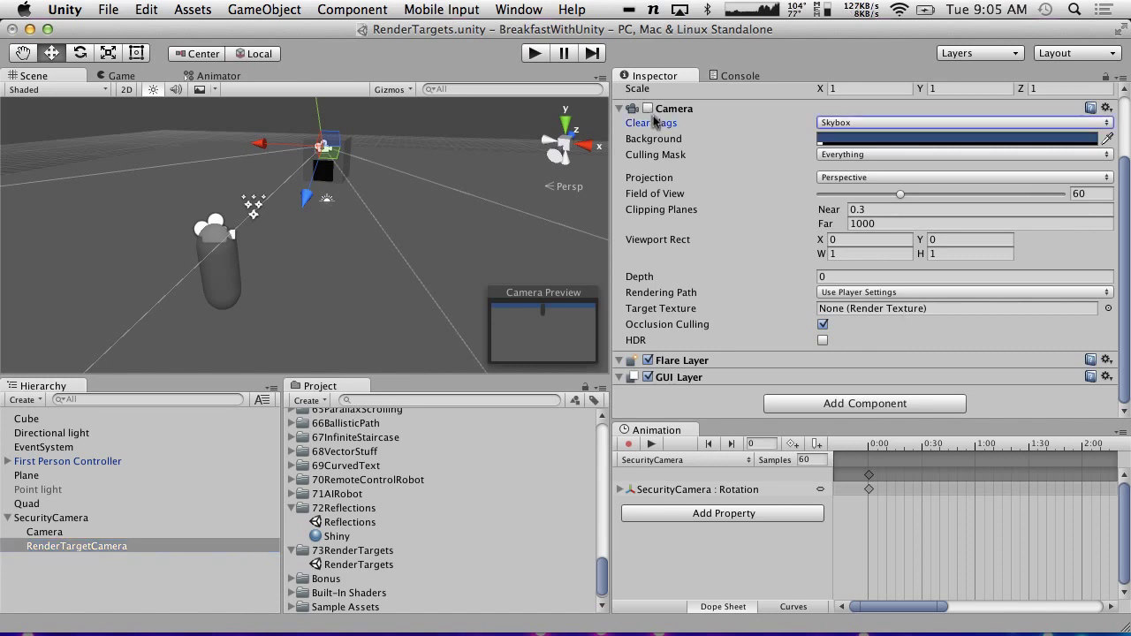
{"action": "left_click", "coordinate": [648, 107]}
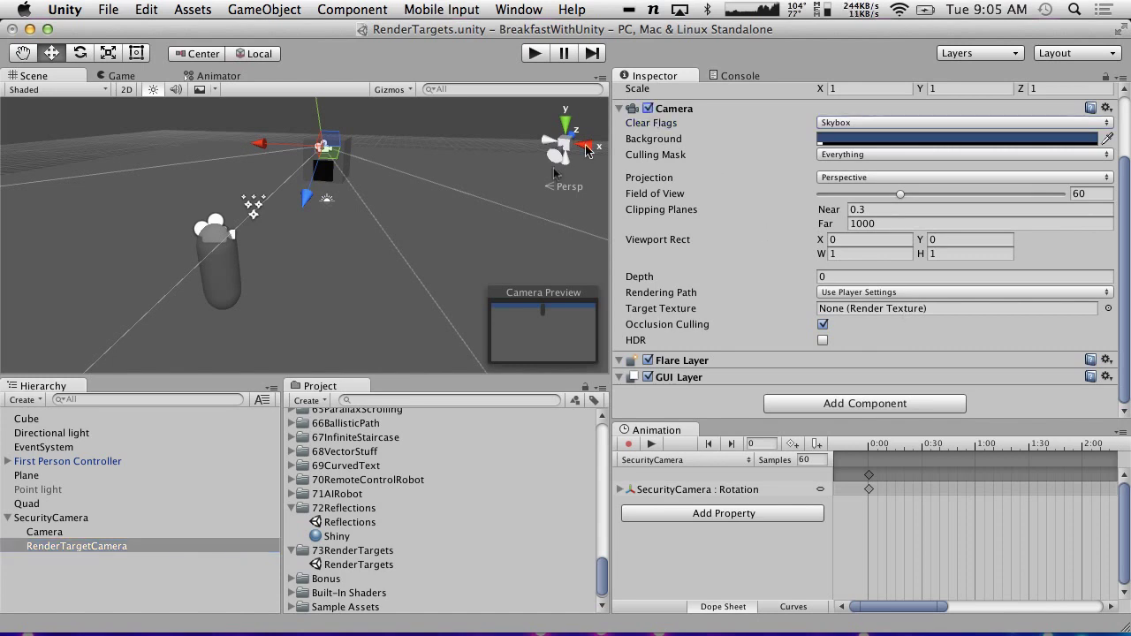
- Create a render texture named SecurityCameraTexture in the 73RenderTargets folder
{"action": "left_click", "coordinate": [334, 551]}
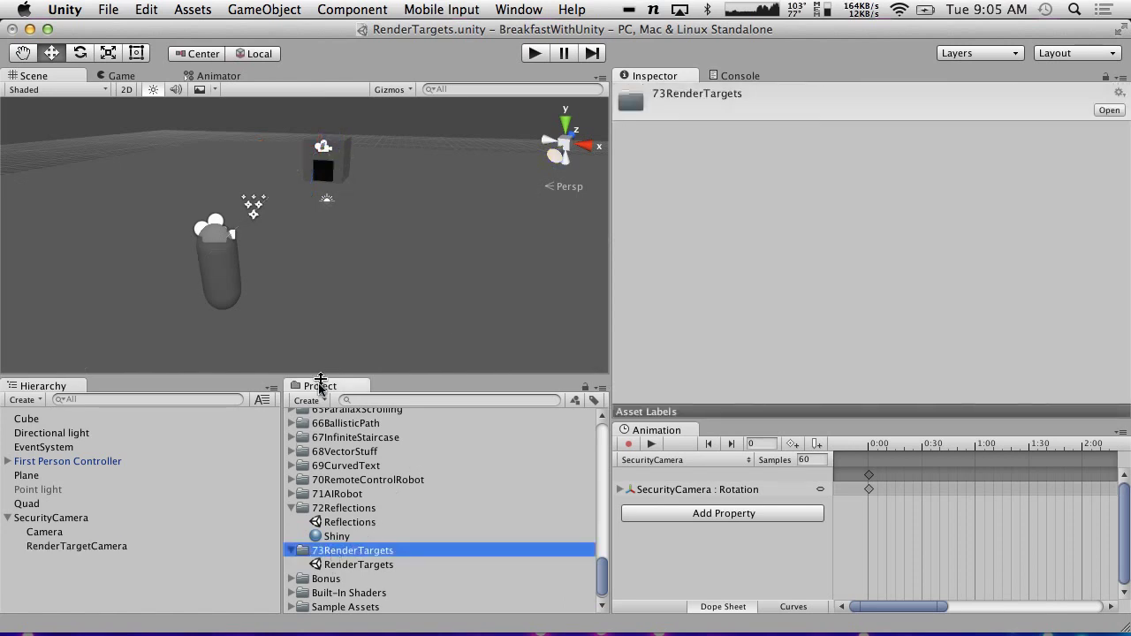
{"action": "left_click", "coordinate": [316, 400]}
{"action": "scroll", "coordinate": [364, 570], "scroll_direction": "down", "scroll_amount": 2}
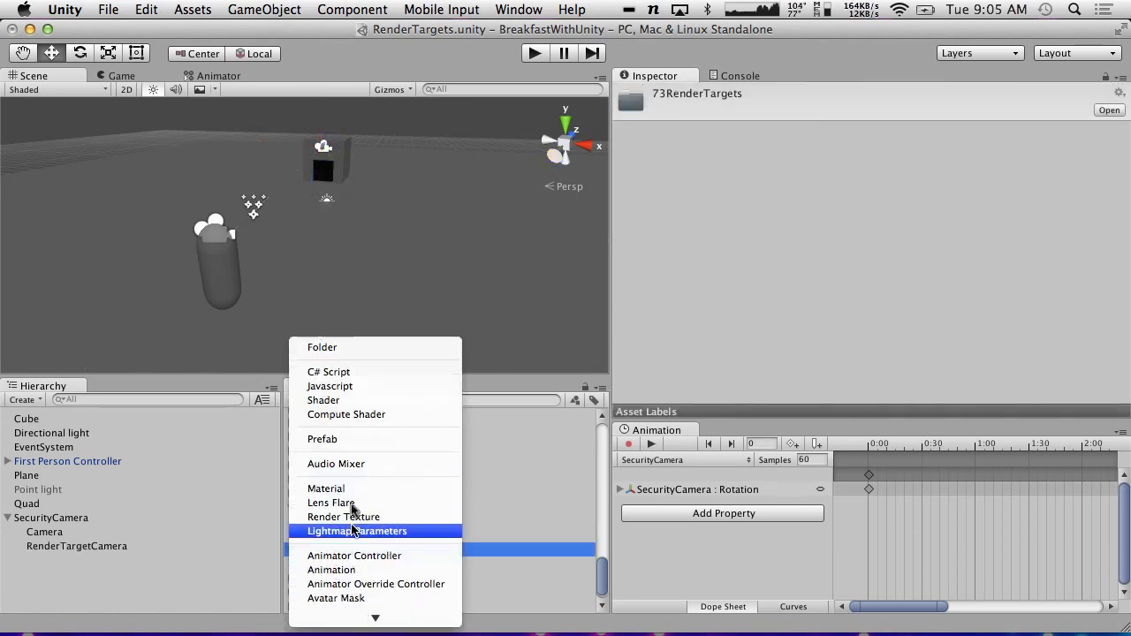
{"action": "mouse_move", "coordinate": [358, 619]}
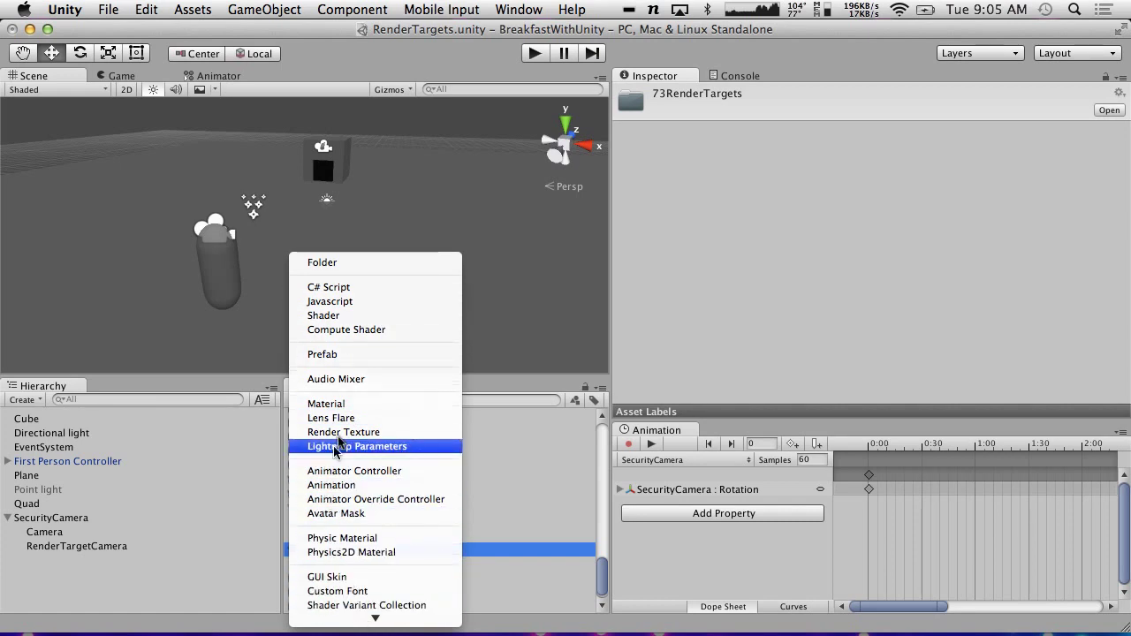
{"action": "left_click", "coordinate": [341, 432]}
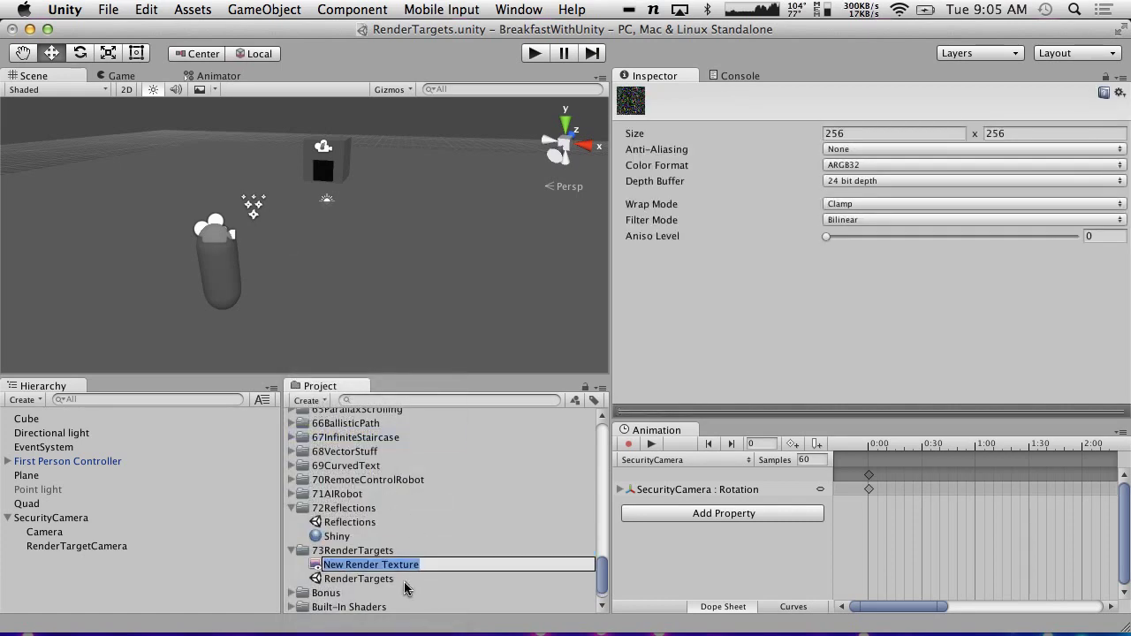
{"action": "type", "text": "SecurityCamera"}
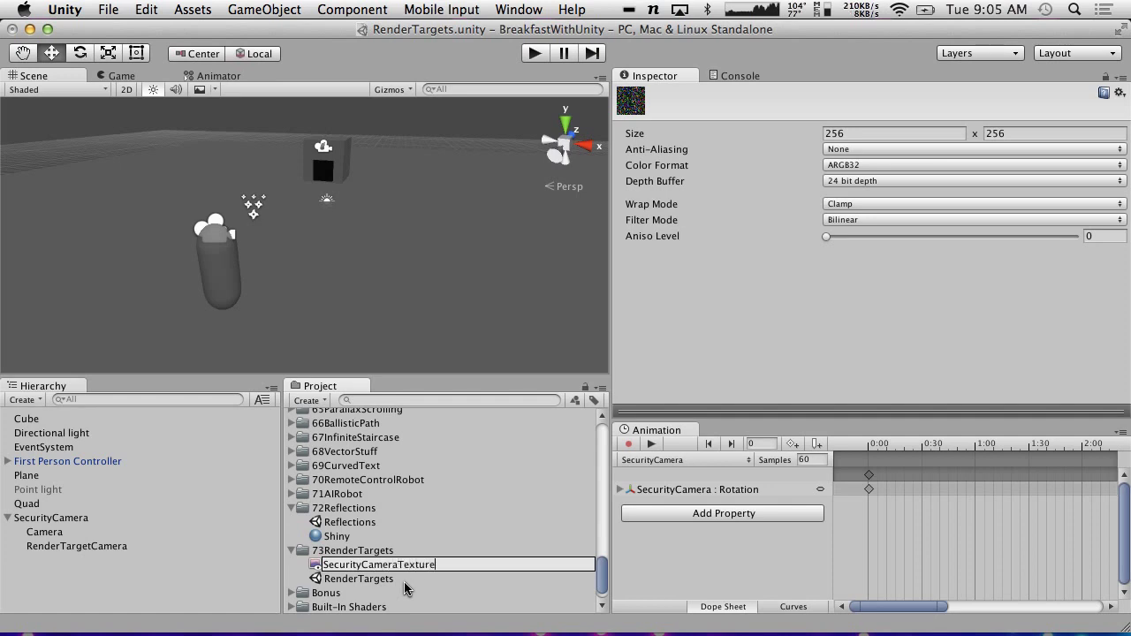
{"action": "type", "text": "Texture"}
{"action": "key", "text": "Return"}
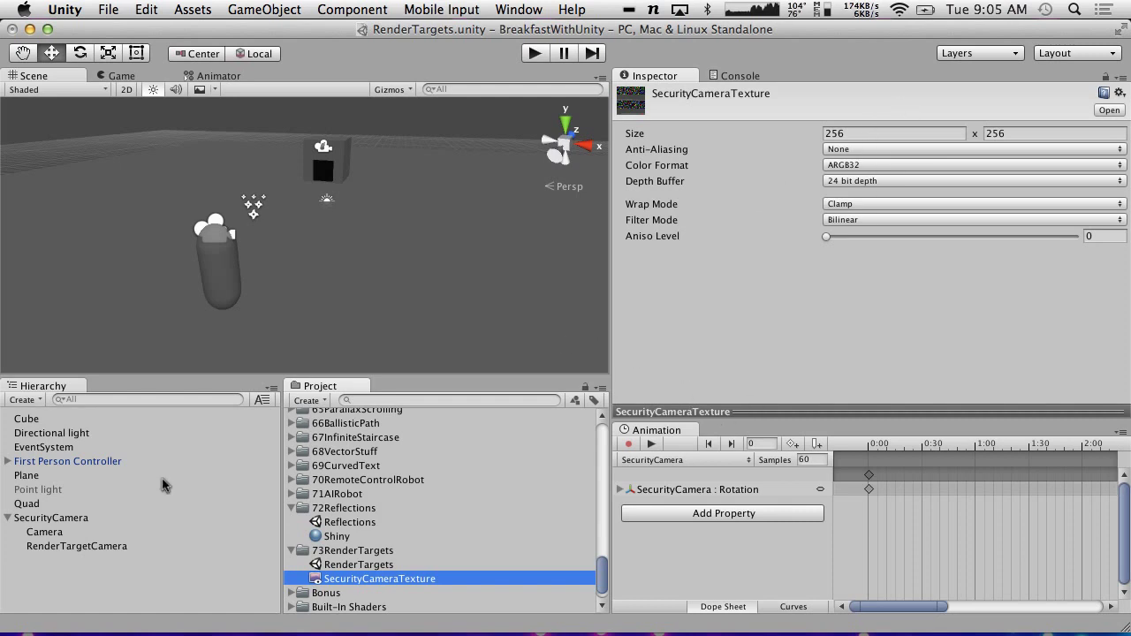
- Assign SecurityCameraTexture as the target texture of RenderTargetCamera and show the texture's preview
{"action": "left_click", "coordinate": [53, 546]}
{"action": "scroll", "coordinate": [1036, 297], "scroll_direction": "down", "scroll_amount": 3}
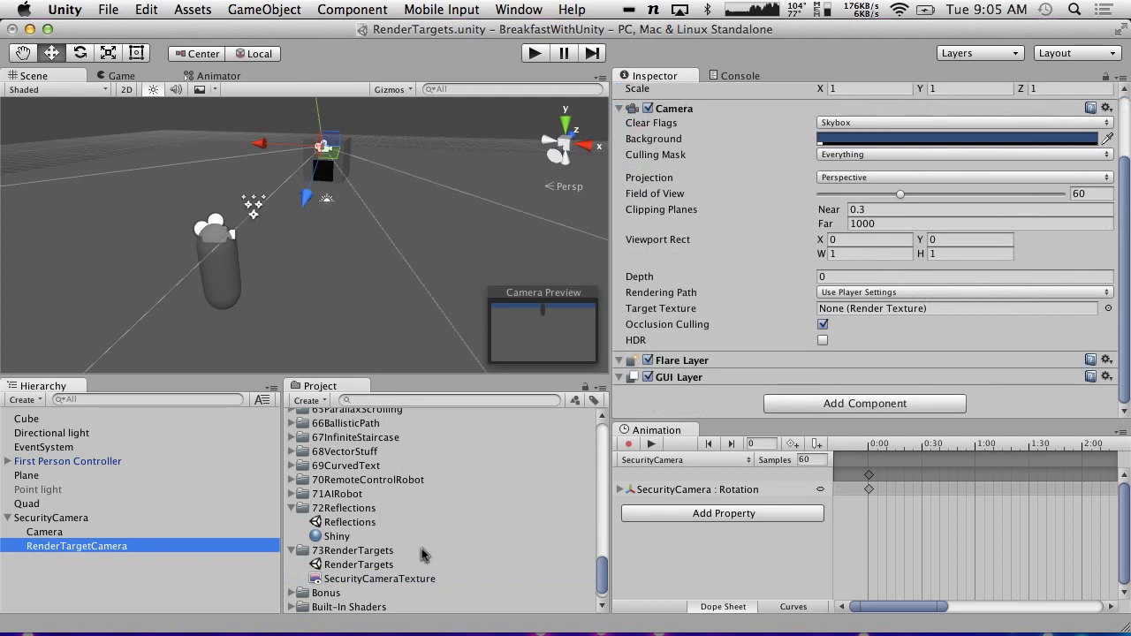
{"action": "left_click_drag", "start_coordinate": [364, 578], "coordinate": [923, 309]}
{"action": "left_click", "coordinate": [379, 583]}
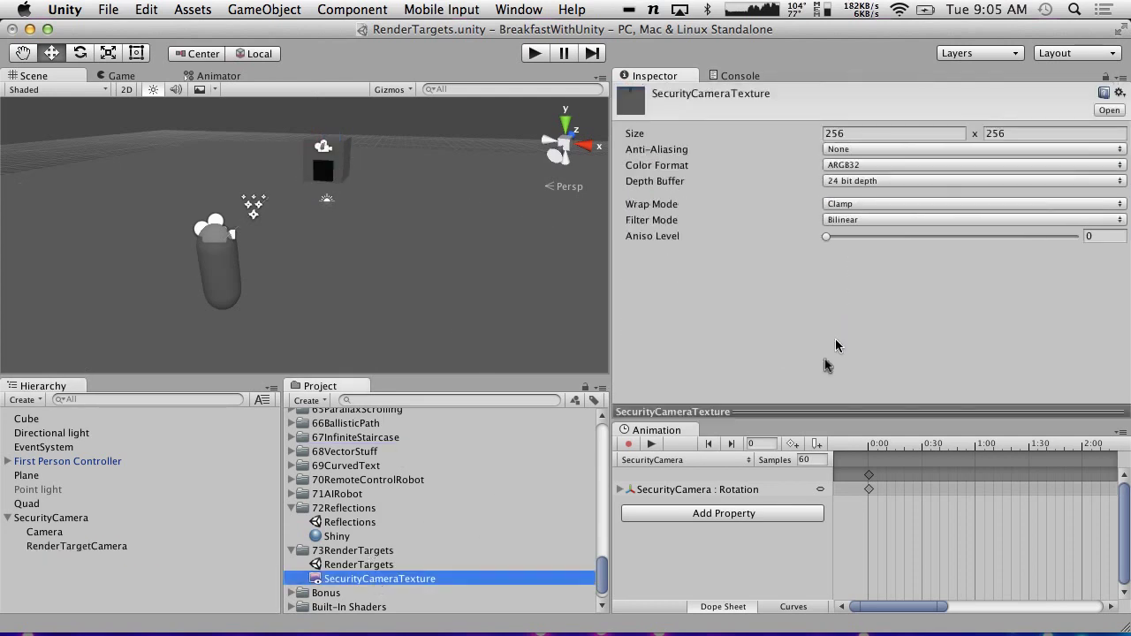
{"action": "left_click", "coordinate": [801, 410]}
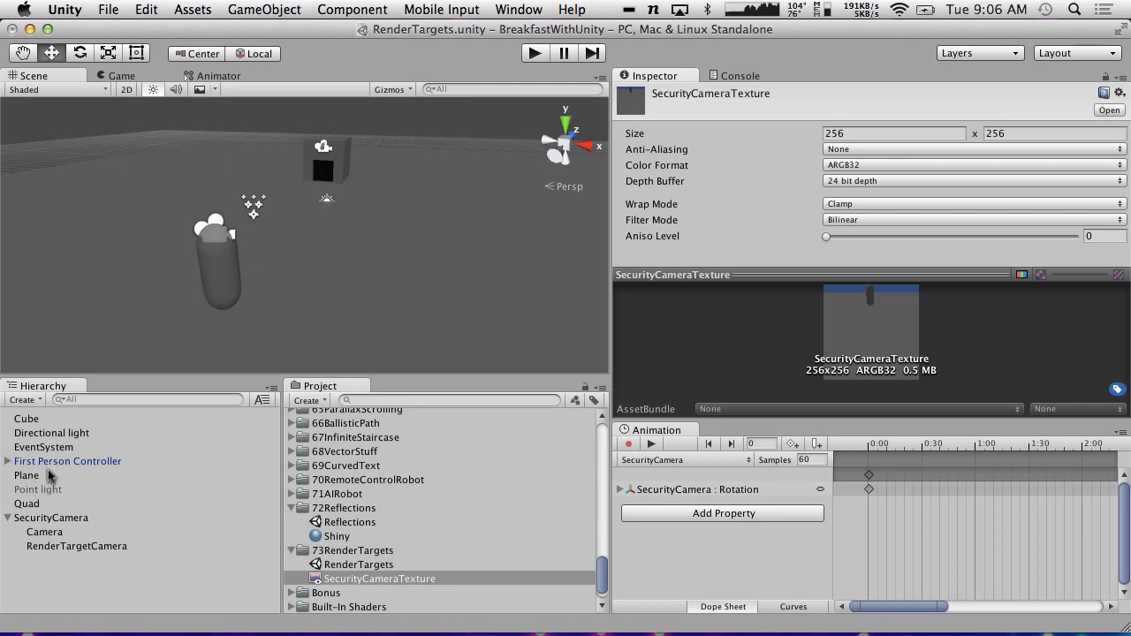
- Rename the Quad object that displays the noise material as Screen
{"action": "left_click", "coordinate": [26, 476]}
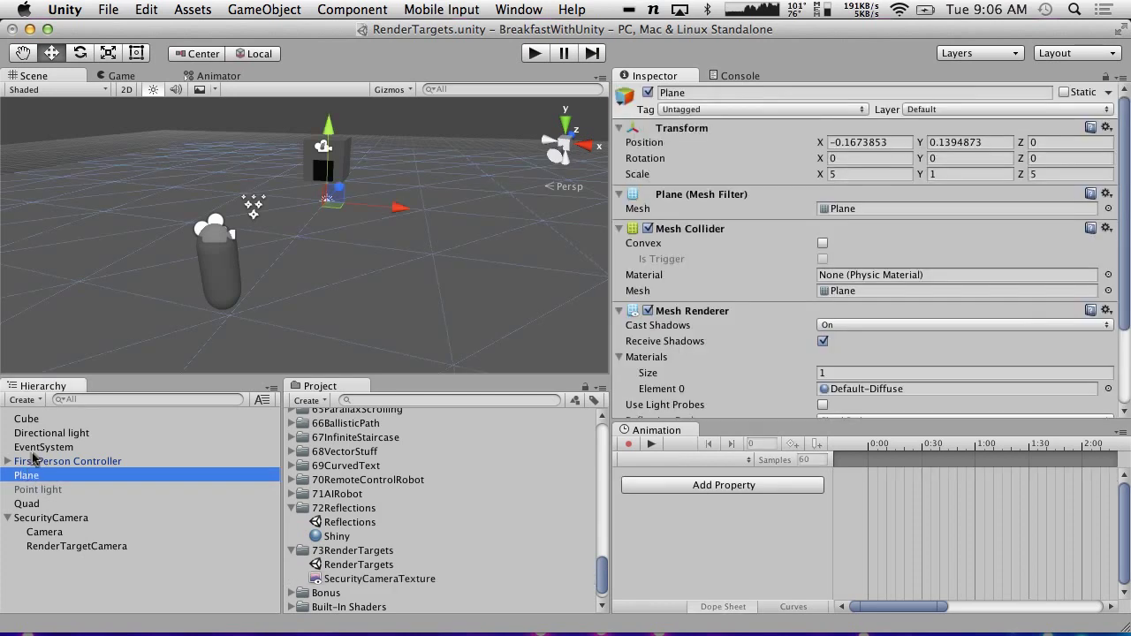
{"action": "double_click", "coordinate": [32, 502]}
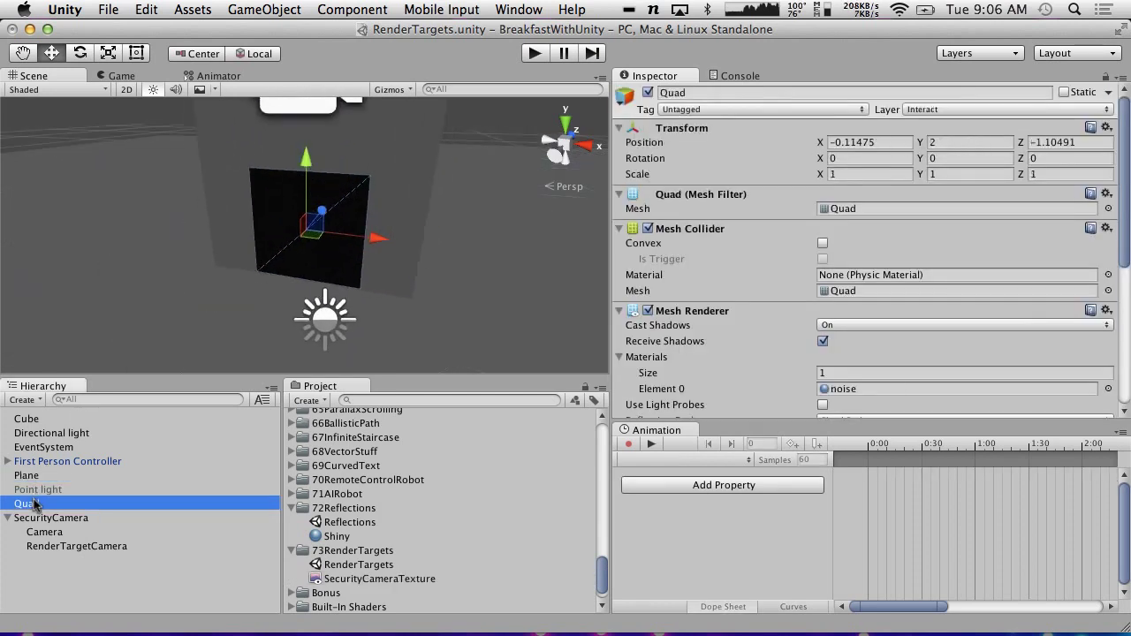
{"action": "left_click", "coordinate": [35, 505]}
{"action": "type", "text": "Scr"}
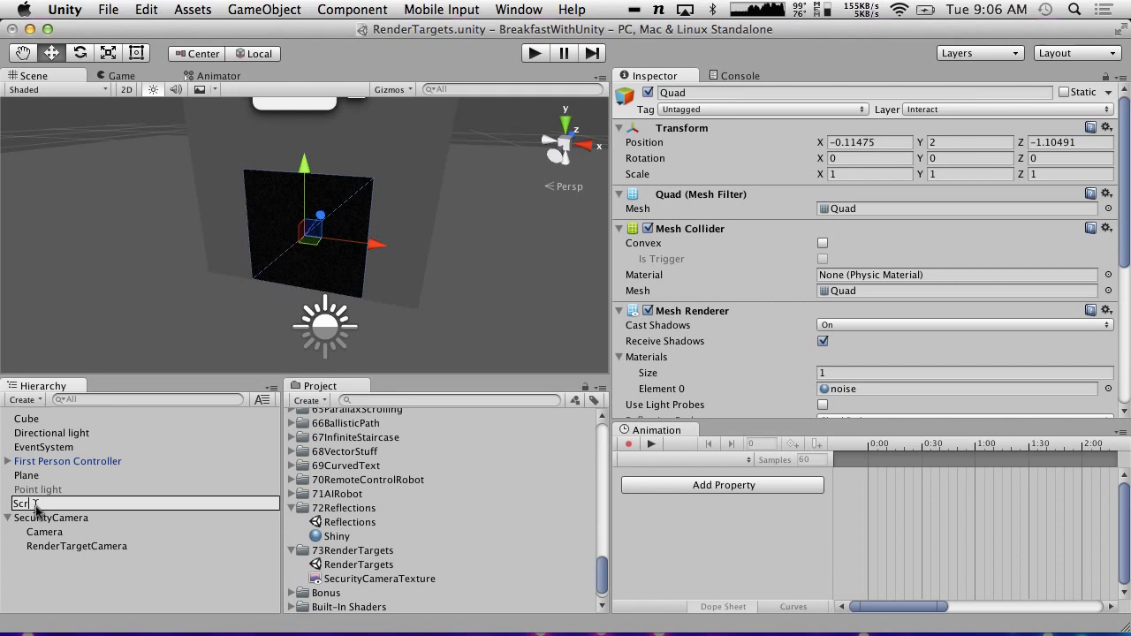
{"action": "type", "text": "een"}
{"action": "key", "text": "Return"}
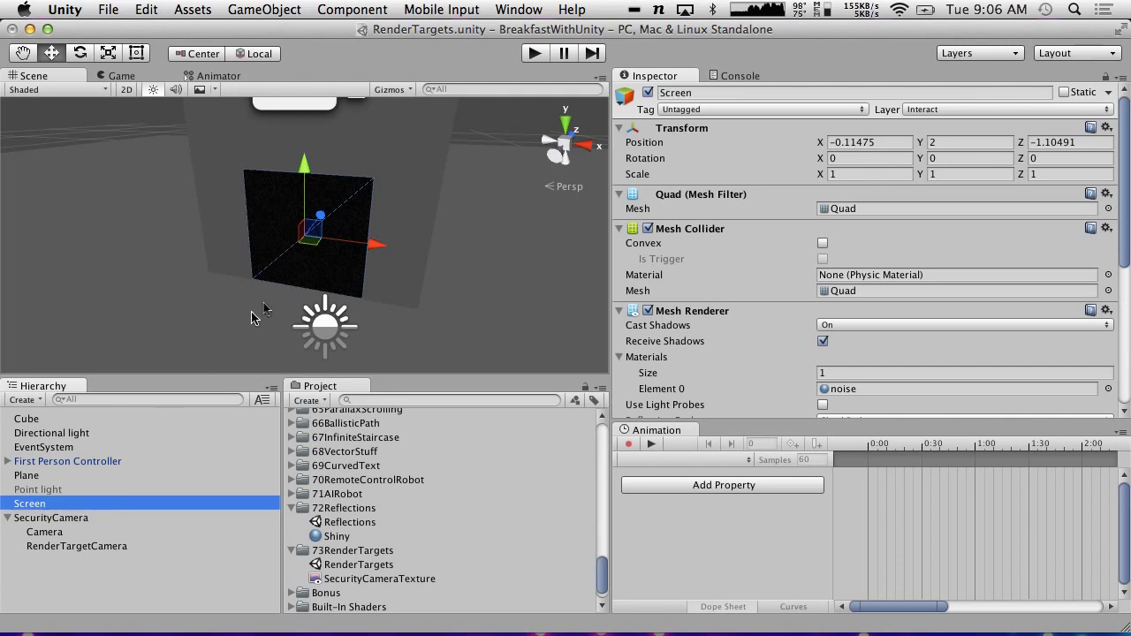
- Create a material named SecurityCameraMaterial in the 73RenderTargets folder and look through its properties
{"action": "scroll", "coordinate": [332, 245], "scroll_direction": "up", "scroll_amount": 4}
{"action": "scroll", "coordinate": [711, 250], "scroll_direction": "down", "scroll_amount": 8}
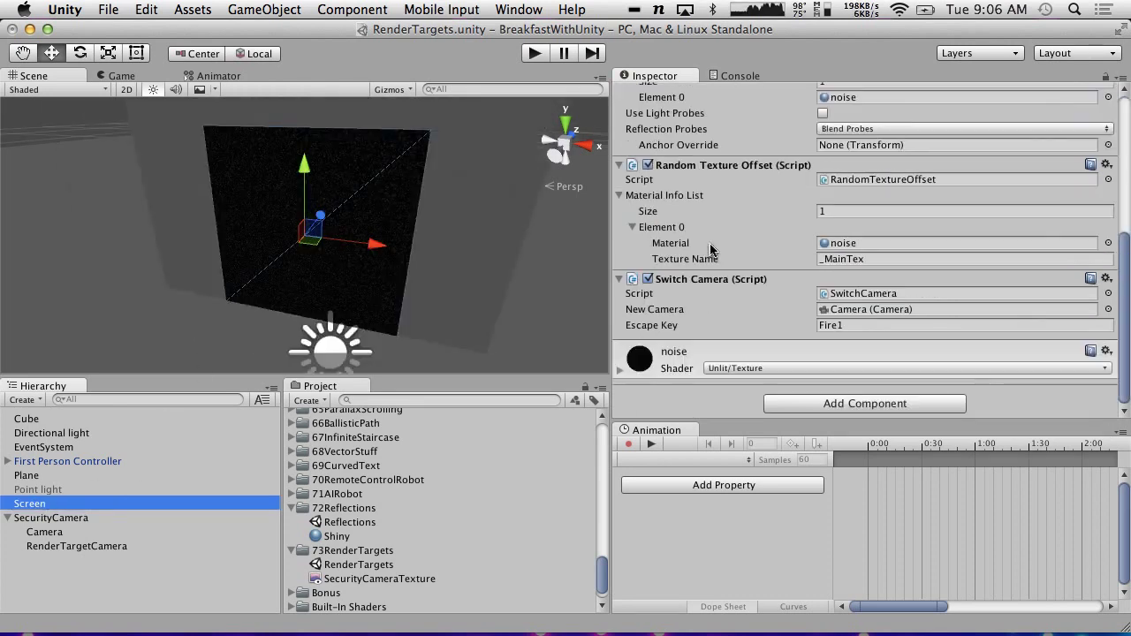
{"action": "left_click", "coordinate": [347, 550]}
{"action": "right_click", "coordinate": [347, 551]}
{"action": "mouse_move", "coordinate": [435, 327]}
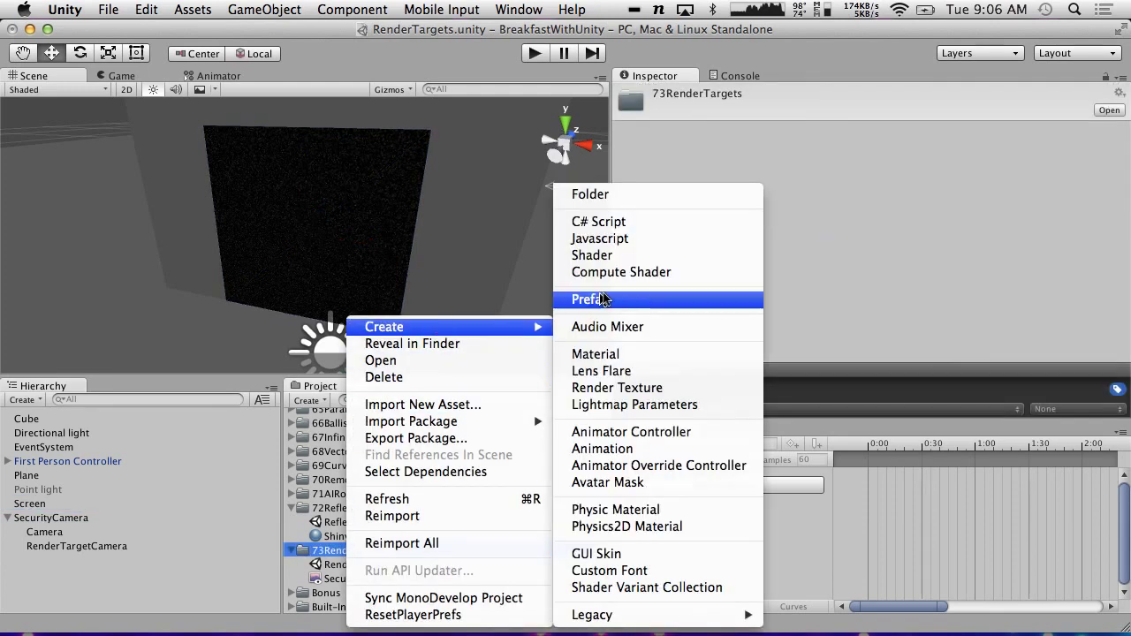
{"action": "left_click", "coordinate": [600, 353]}
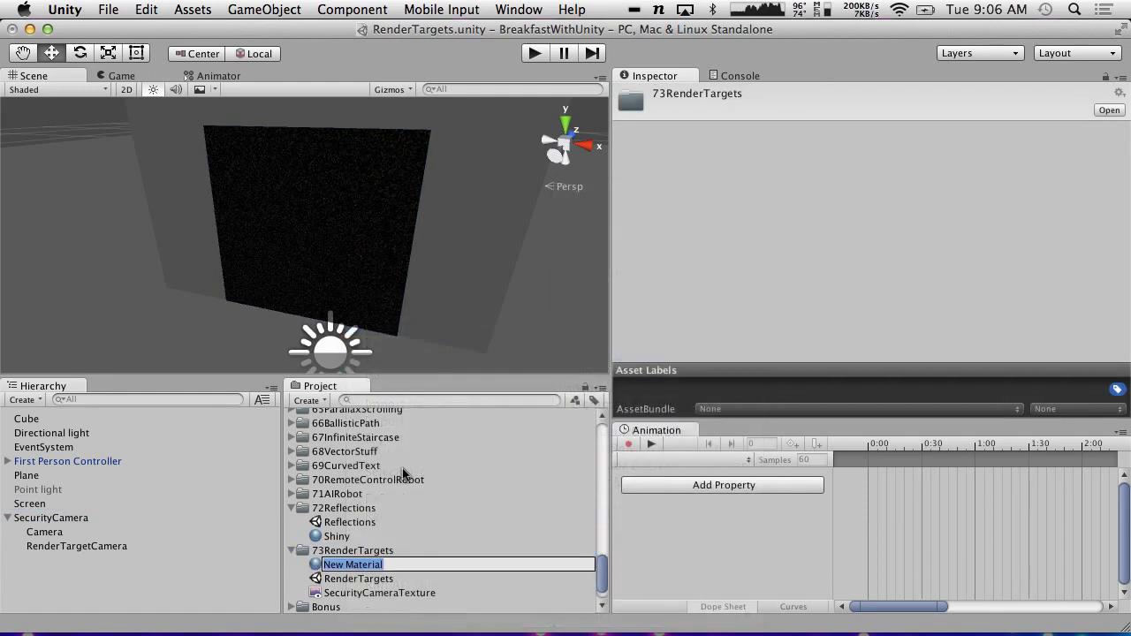
{"action": "type", "text": "S"}
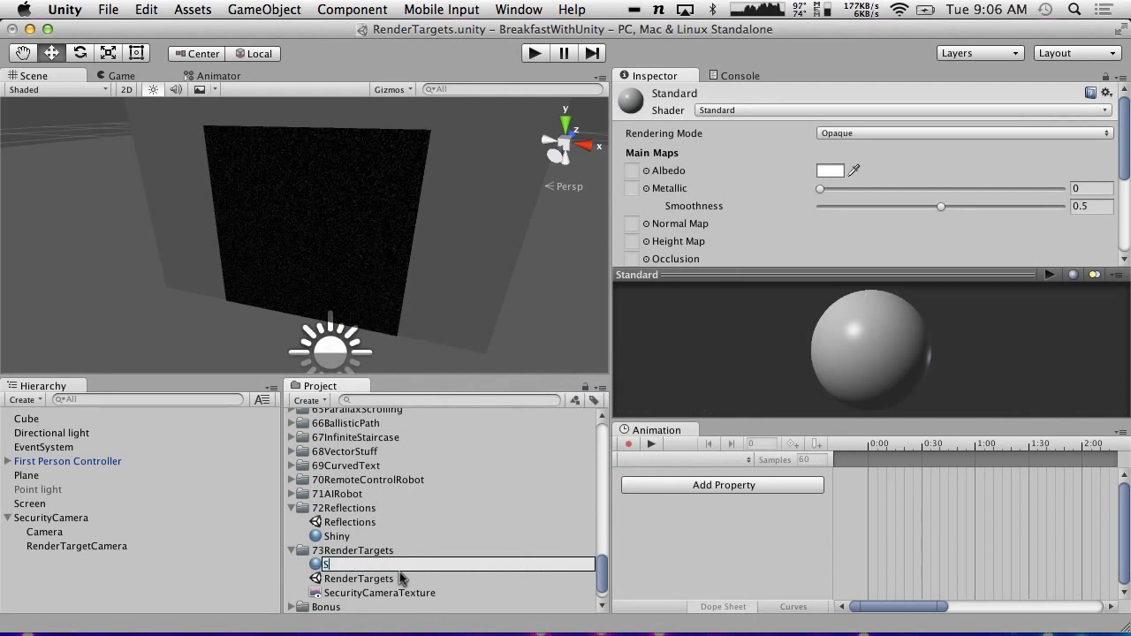
{"action": "type", "text": "ecurityCameraMaterial"}
{"action": "key", "text": "Return"}
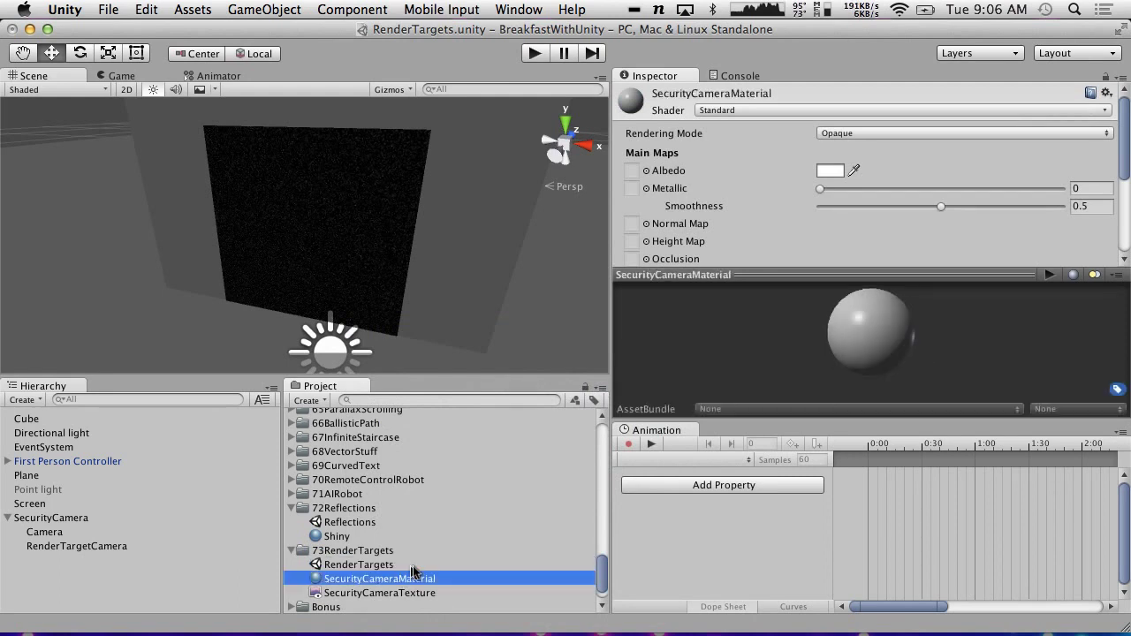
{"action": "scroll", "coordinate": [892, 209], "scroll_direction": "down", "scroll_amount": 5}
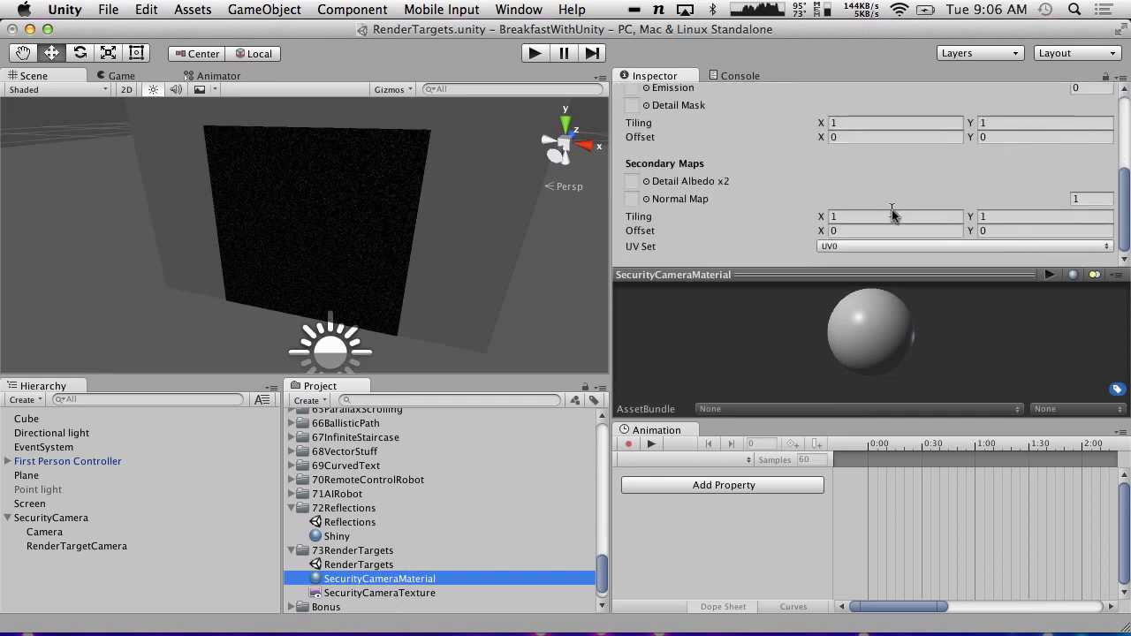
{"action": "scroll", "coordinate": [892, 210], "scroll_direction": "up", "scroll_amount": 5}
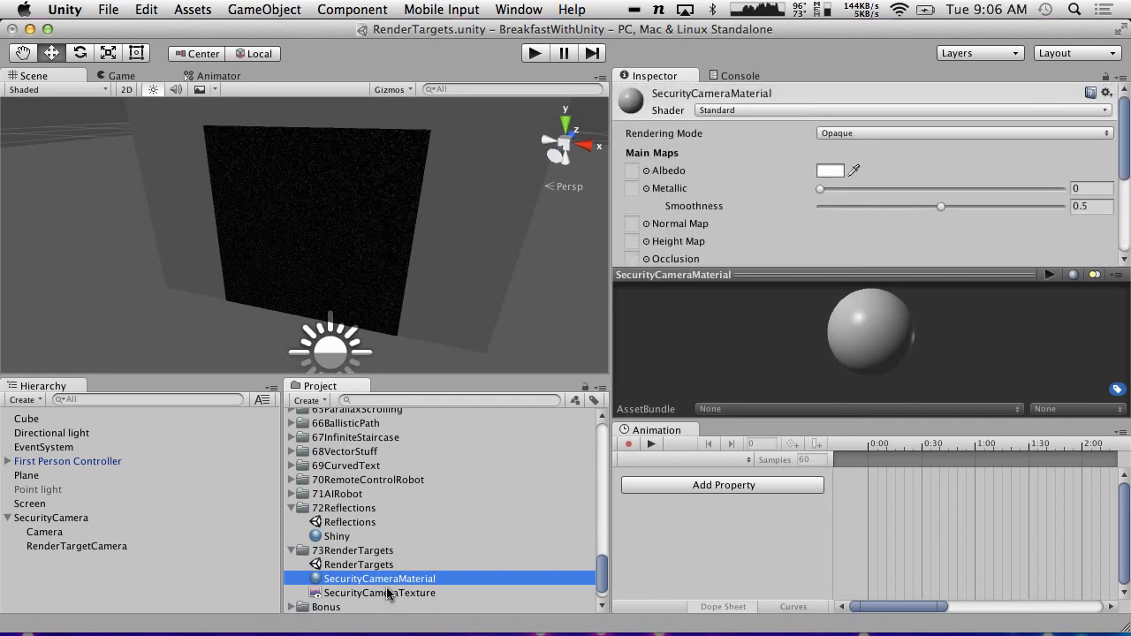
- Assign SecurityCameraTexture as the Albedo map of SecurityCameraMaterial and look through the material's remaining properties
{"action": "left_click_drag", "start_coordinate": [387, 594], "coordinate": [633, 170]}
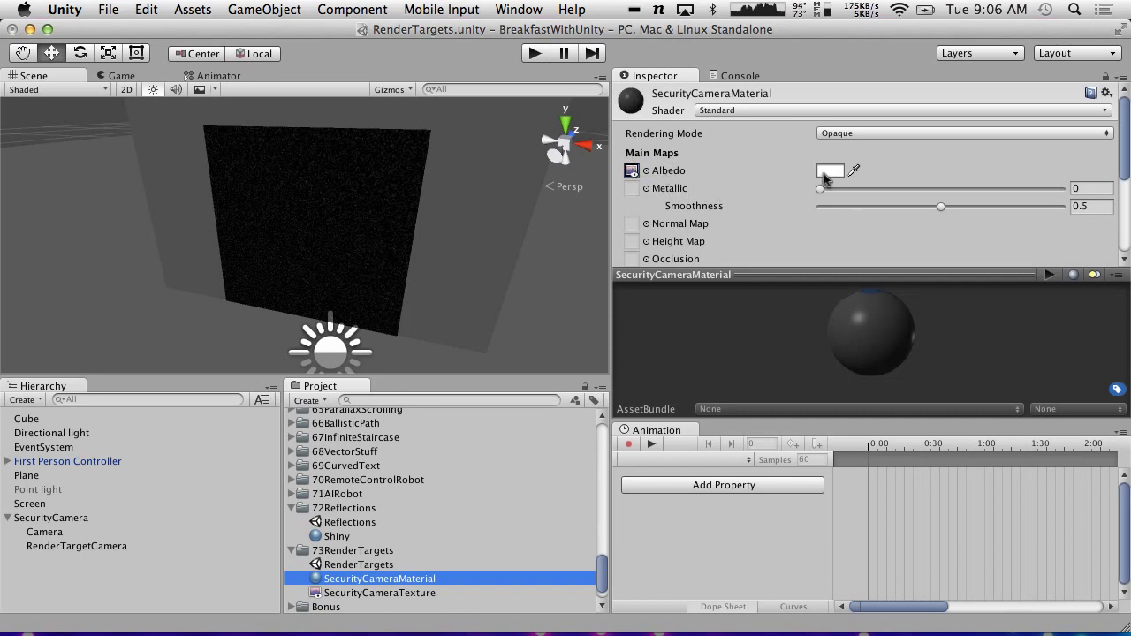
{"action": "scroll", "coordinate": [824, 174], "scroll_direction": "down", "scroll_amount": 3}
{"action": "scroll", "coordinate": [824, 180], "scroll_direction": "down", "scroll_amount": 1}
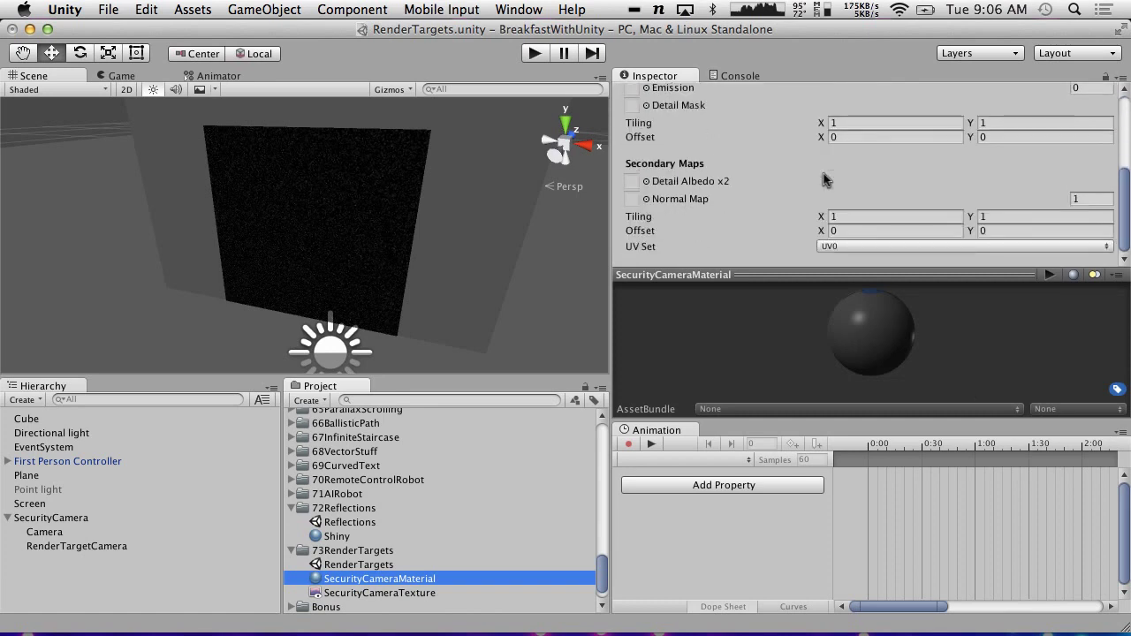
{"action": "scroll", "coordinate": [824, 177], "scroll_direction": "up", "scroll_amount": 5}
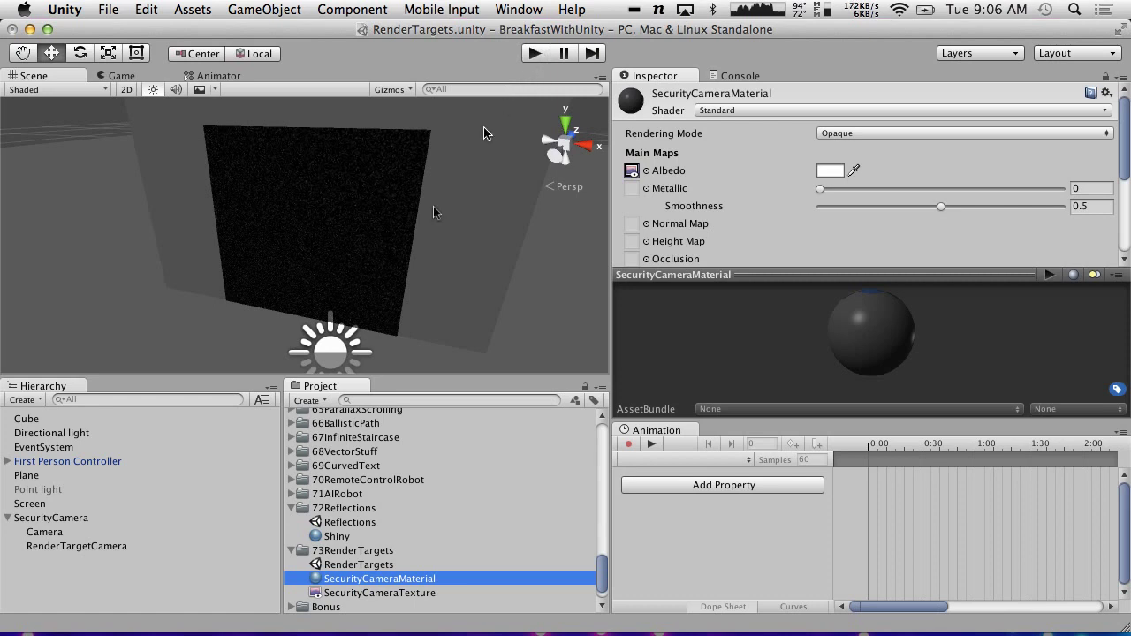
- Apply SecurityCameraMaterial to the Screen object in place of the noise material
{"action": "left_click", "coordinate": [51, 504]}
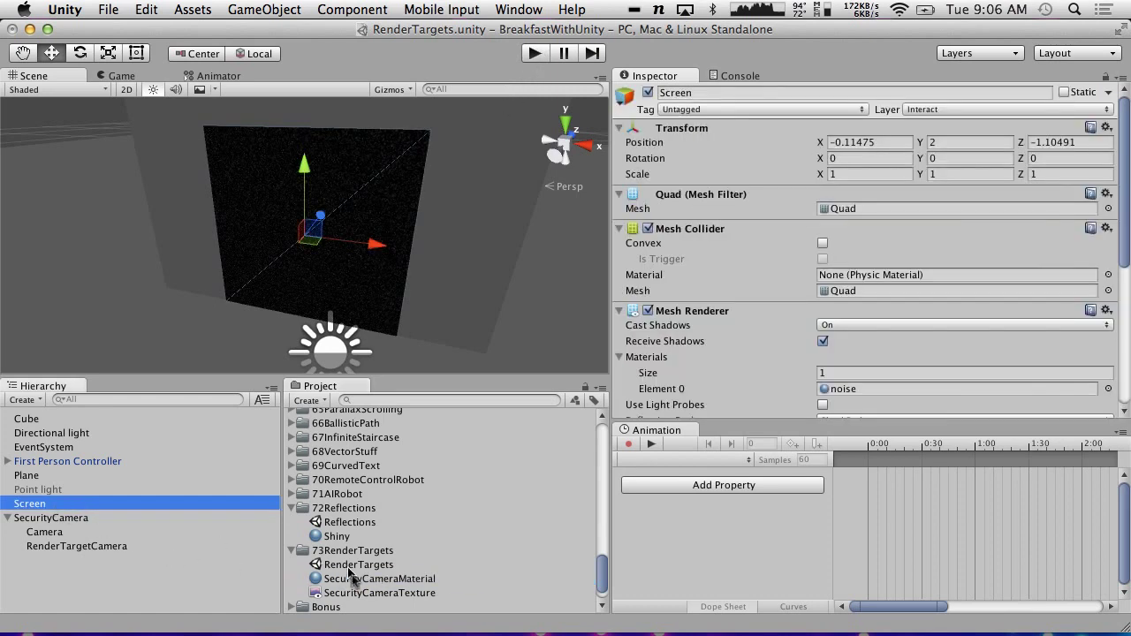
{"action": "left_click_drag", "start_coordinate": [349, 579], "coordinate": [62, 504]}
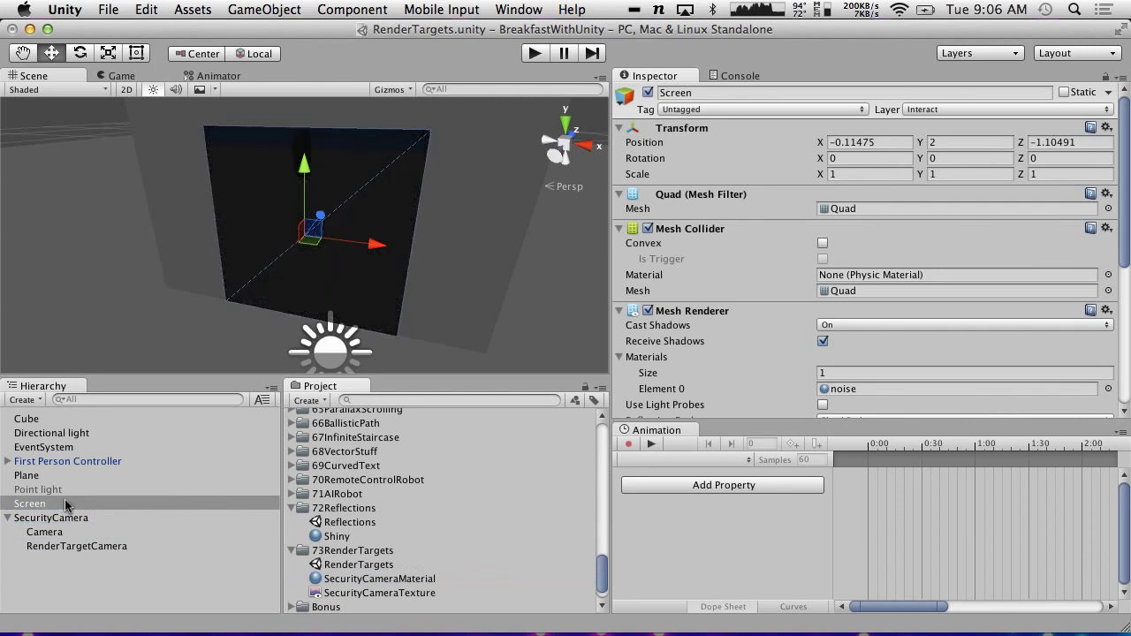
- Play-test the scene, walking toward and away from the screen to check how bright the camera image looks, and stop it
{"action": "left_click", "coordinate": [535, 55]}
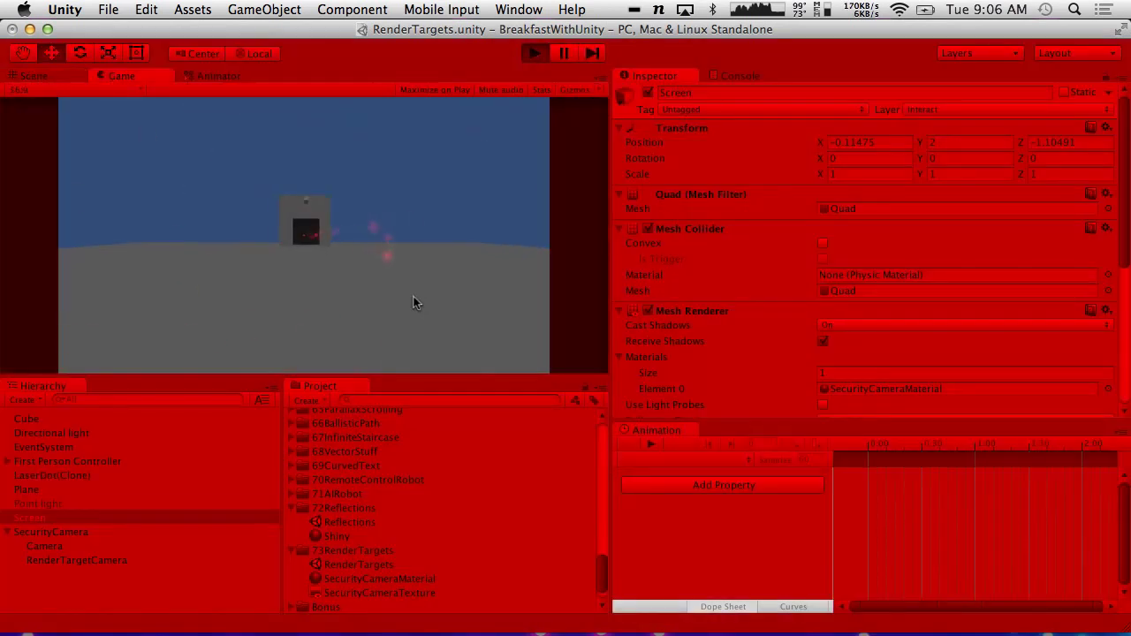
{"action": "key", "text": "w"}
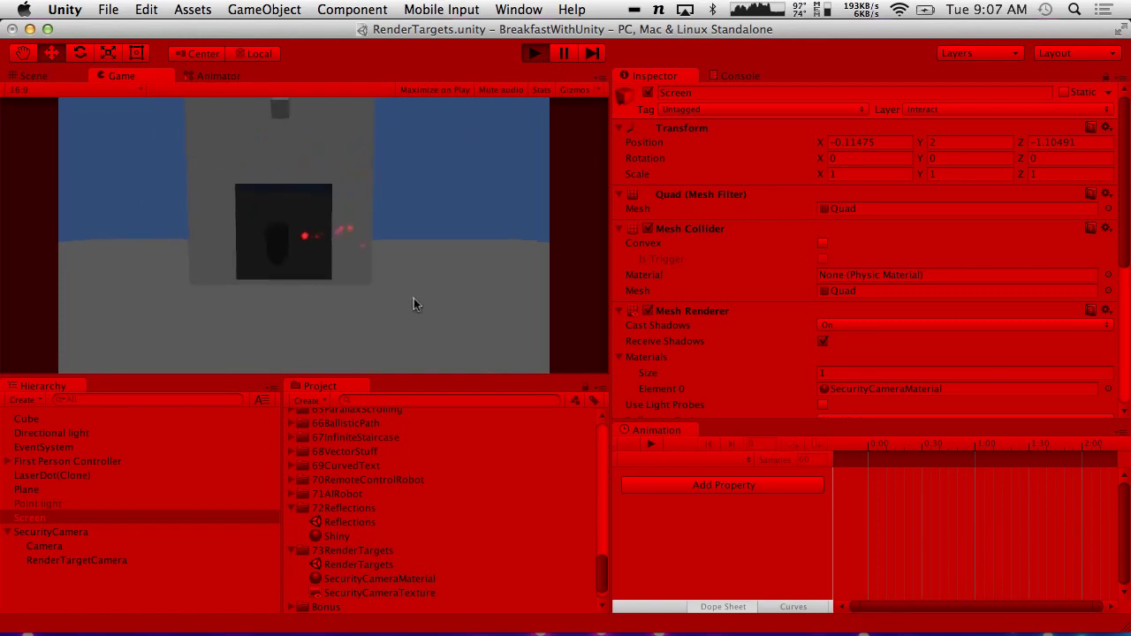
{"action": "key", "text": "s"}
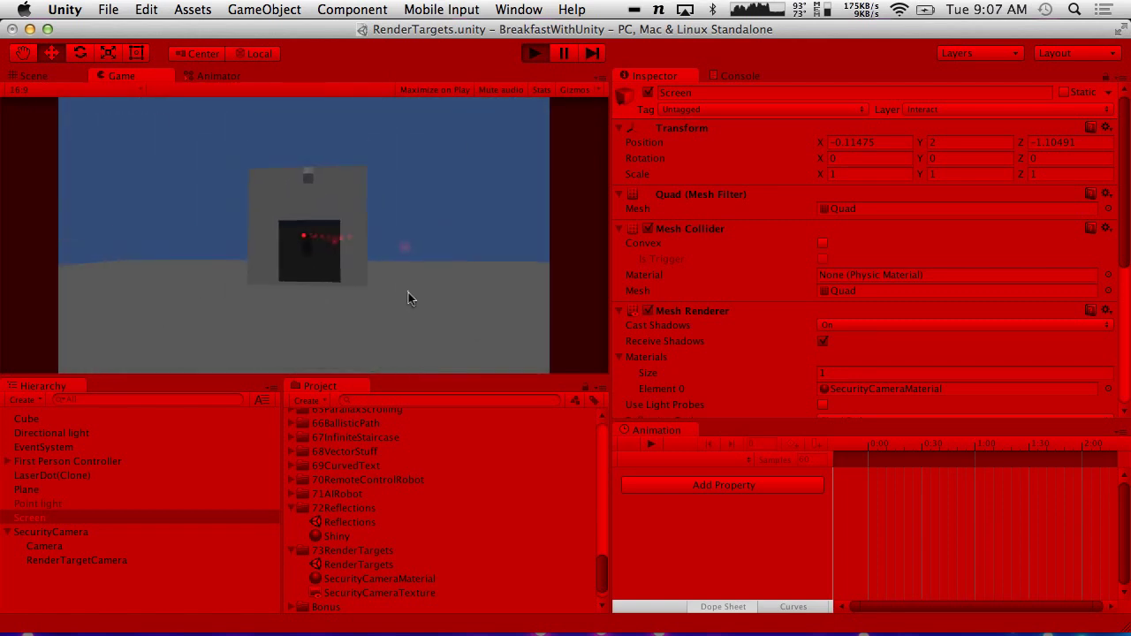
{"action": "key", "text": "w"}
{"action": "left_click", "coordinate": [535, 55]}
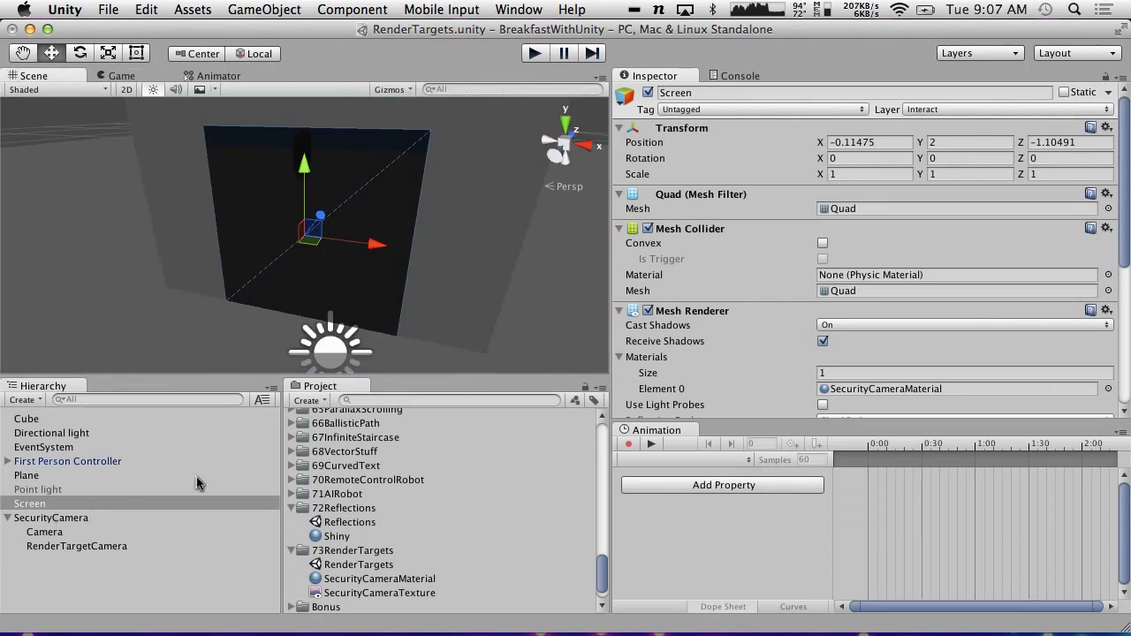
- Clear the Albedo map in the Screen's SecurityCameraMaterial and assign SecurityCameraTexture as its Emission map instead
{"action": "scroll", "coordinate": [829, 240], "scroll_direction": "down", "scroll_amount": 8}
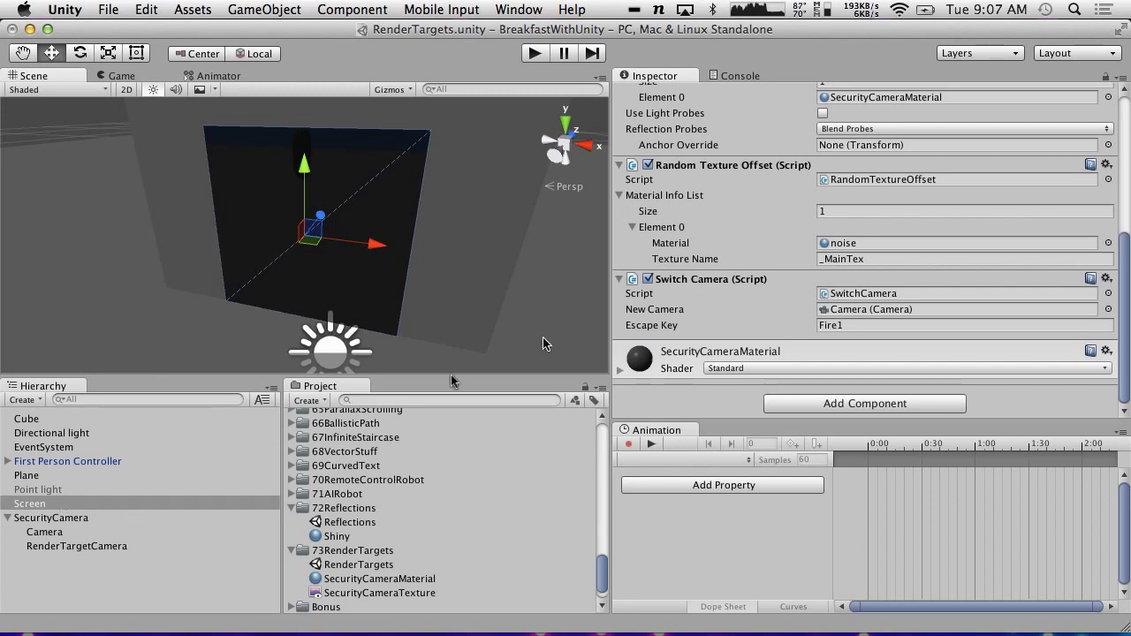
{"action": "left_click", "coordinate": [620, 369]}
{"action": "scroll", "coordinate": [623, 373], "scroll_direction": "down", "scroll_amount": 5}
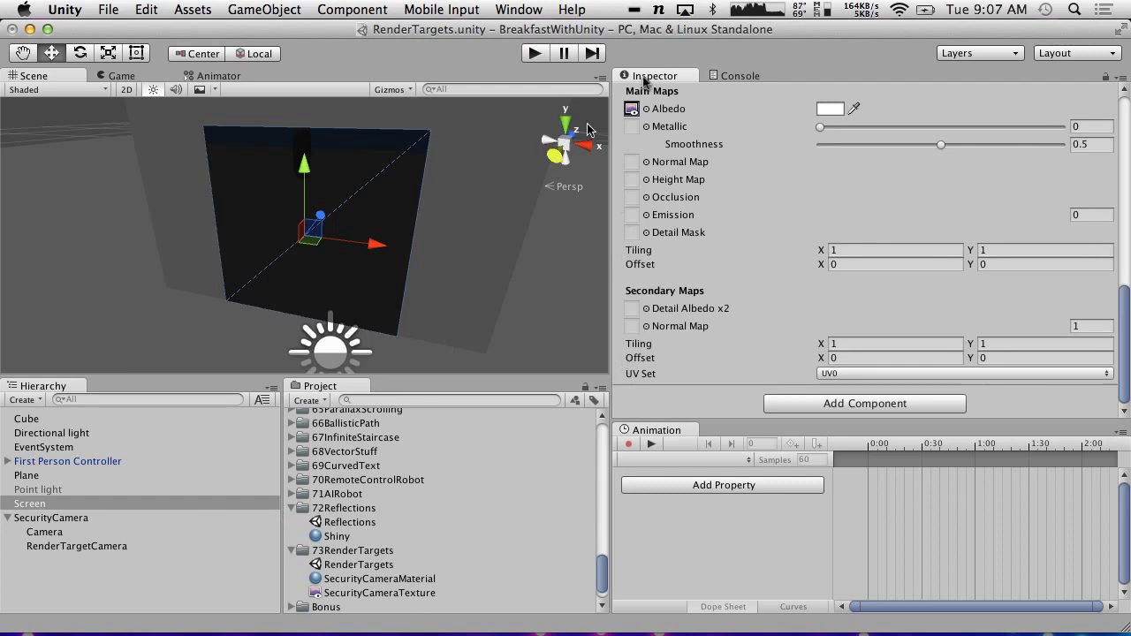
{"action": "left_click", "coordinate": [633, 107]}
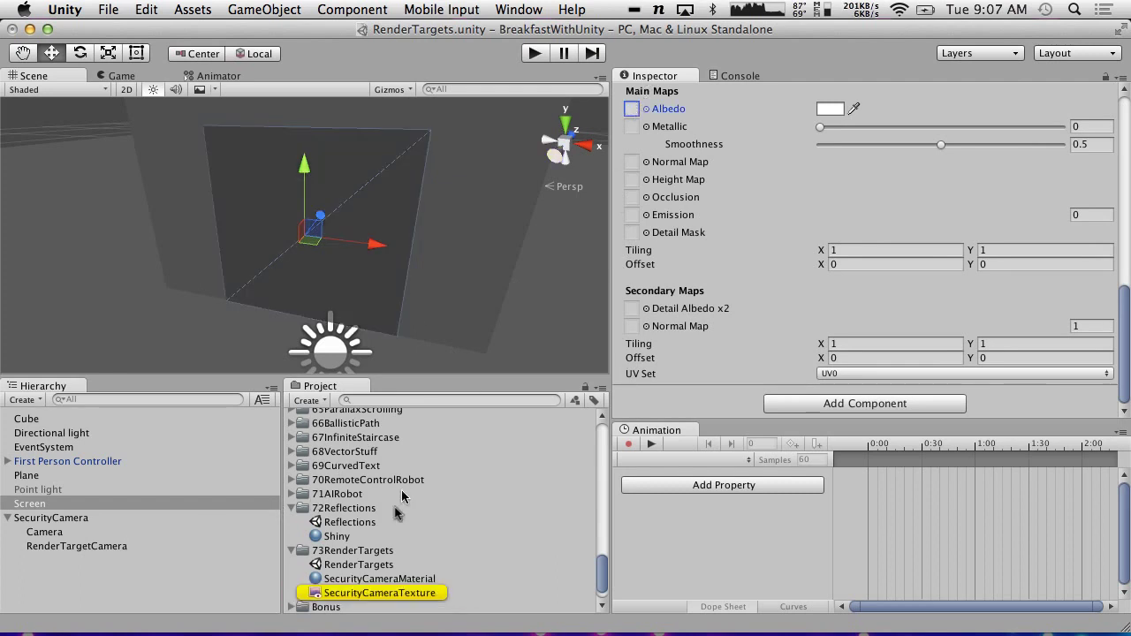
{"action": "left_click_drag", "start_coordinate": [365, 587], "coordinate": [633, 217]}
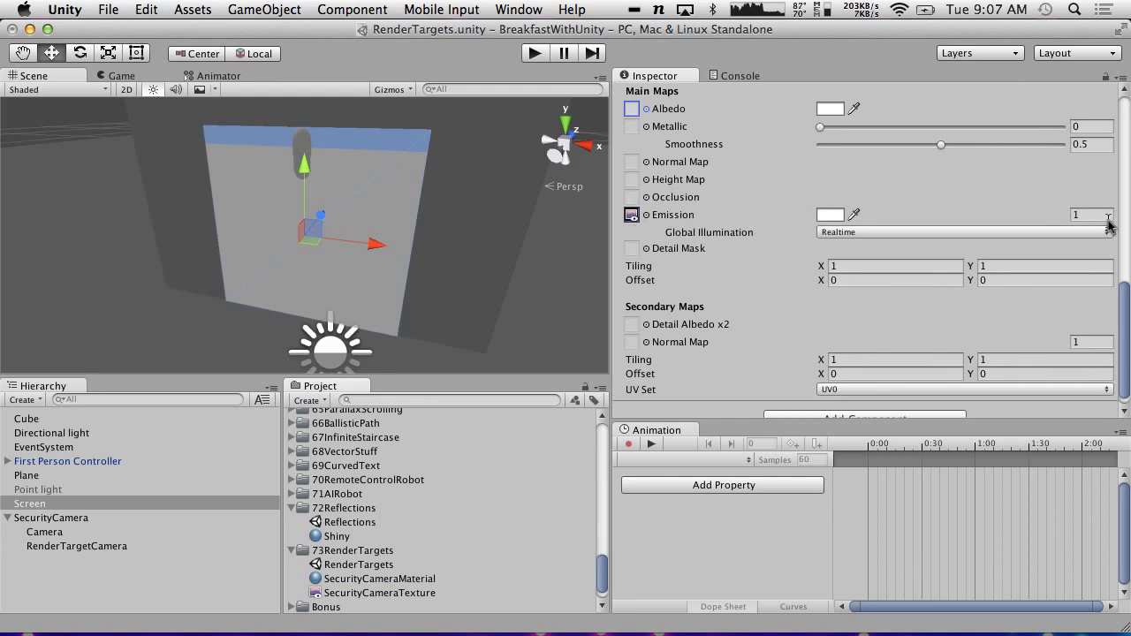
- Run the scene, move around in front of the screen to examine the emissive camera image, and end the test
{"action": "left_click", "coordinate": [535, 54]}
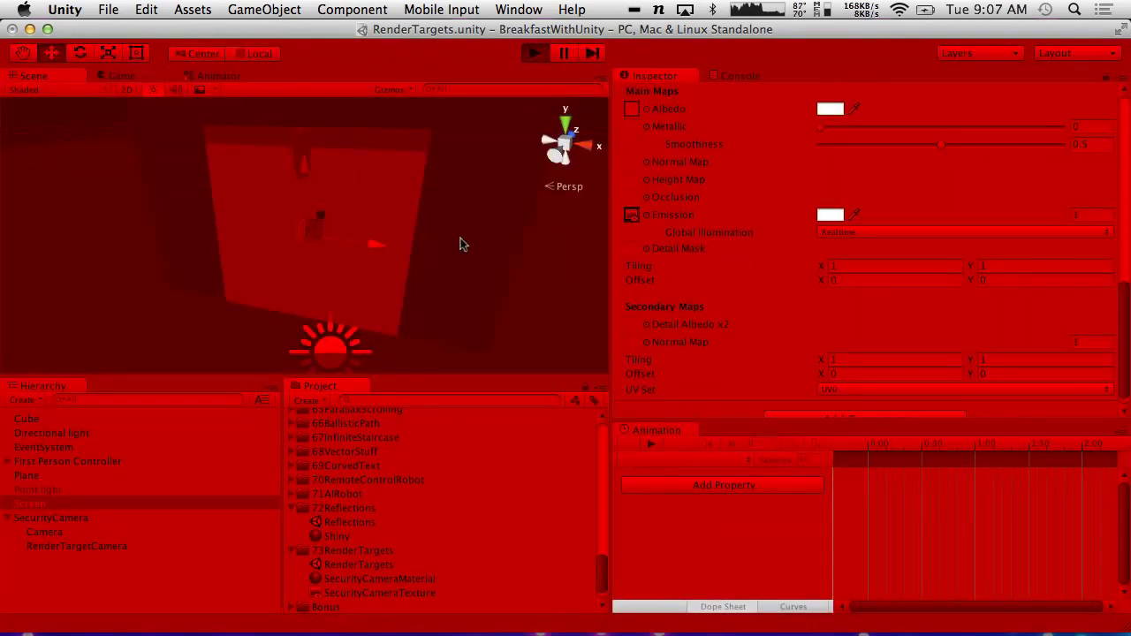
{"action": "key", "text": "w"}
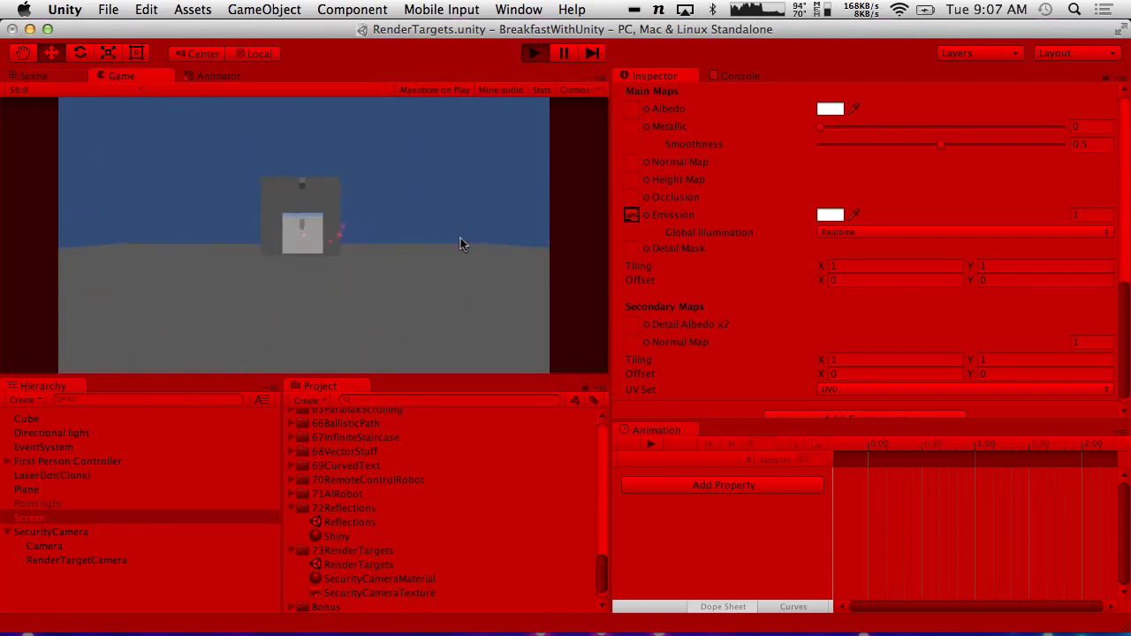
{"action": "key", "text": "s"}
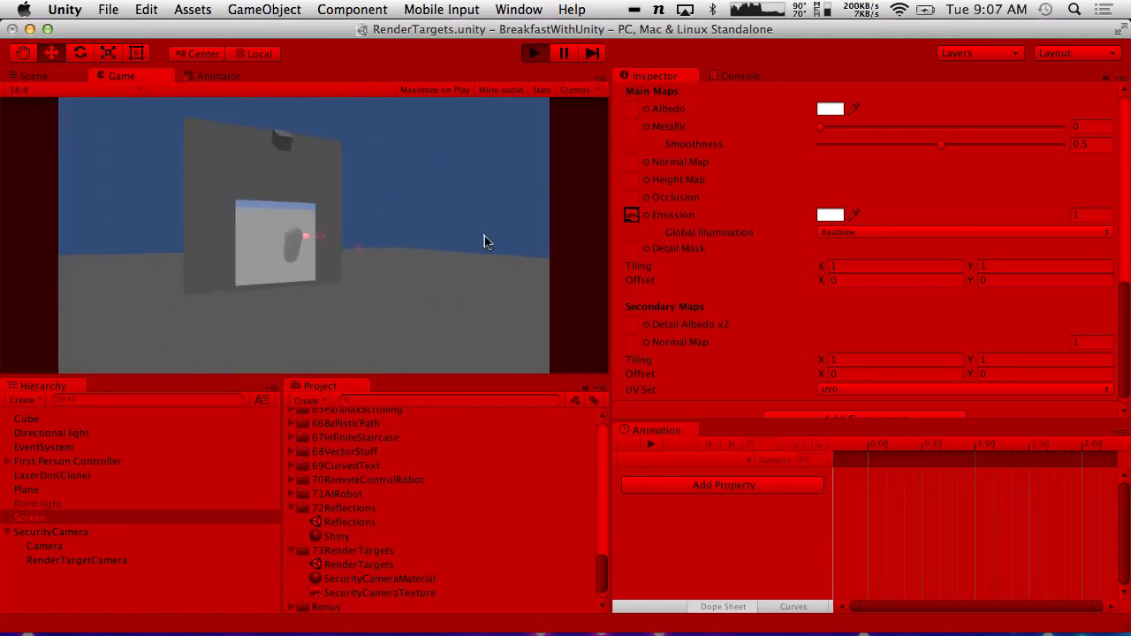
{"action": "key", "text": "w"}
{"action": "key", "text": "w"}
{"action": "key", "text": "s"}
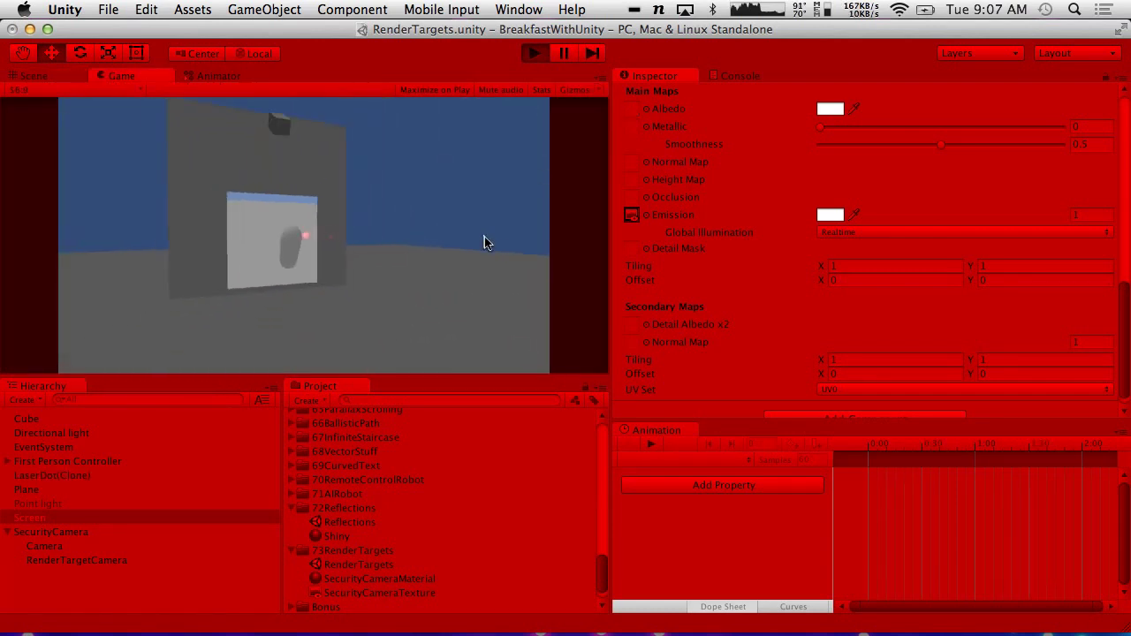
{"action": "left_click", "coordinate": [534, 54]}
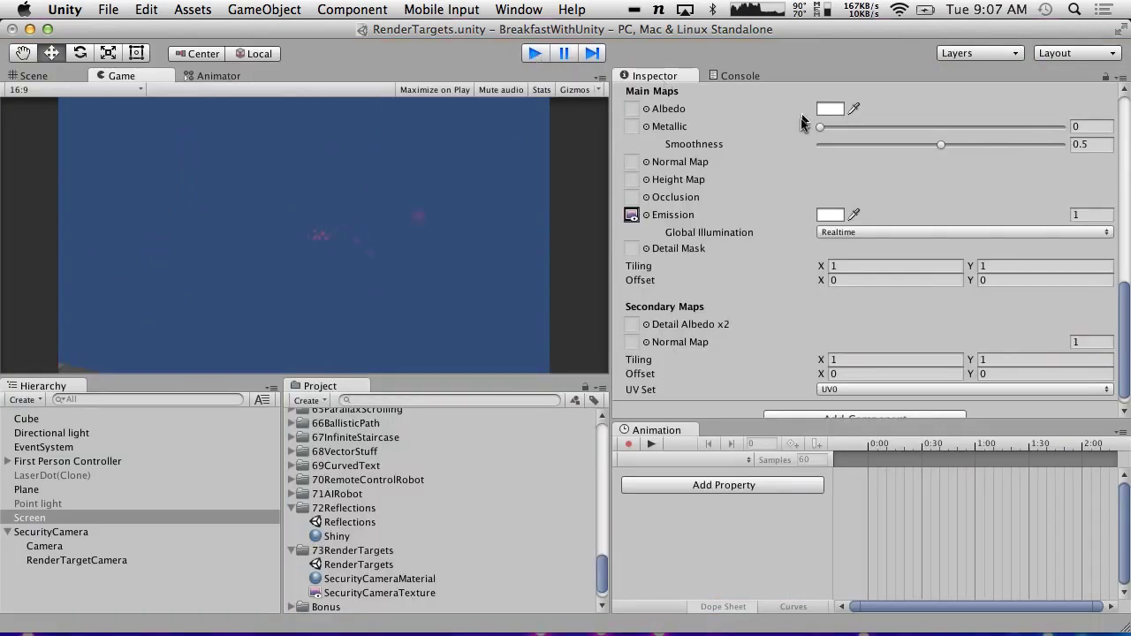
- Remove SecurityCameraTexture from the Emission map of SecurityCameraMaterial
{"action": "left_click", "coordinate": [642, 215]}
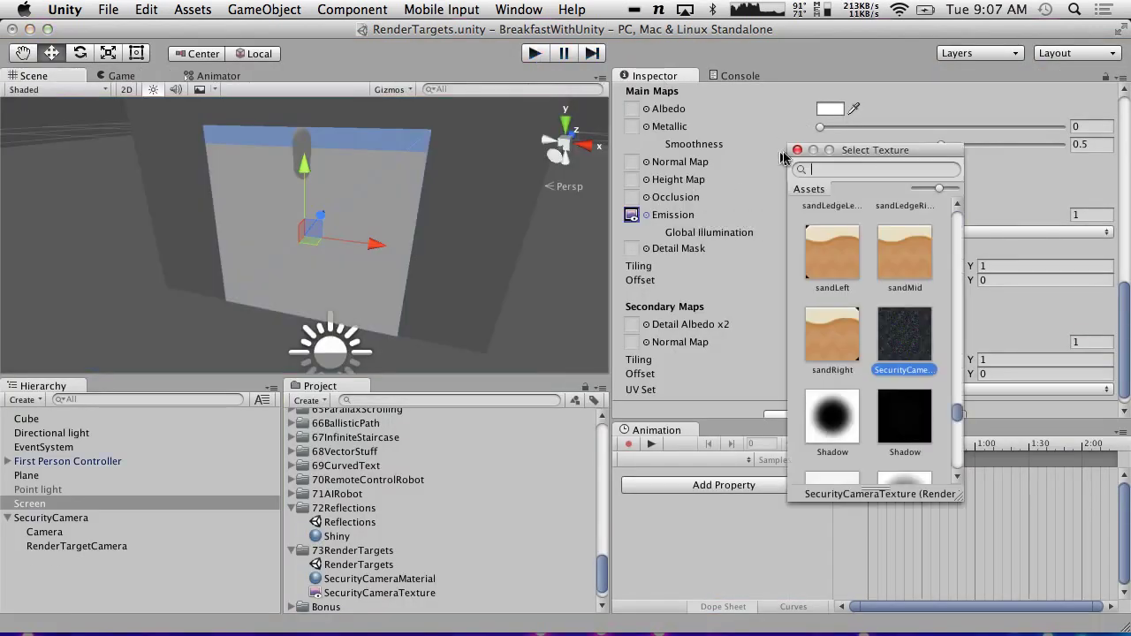
{"action": "left_click", "coordinate": [797, 151]}
{"action": "left_click", "coordinate": [631, 216]}
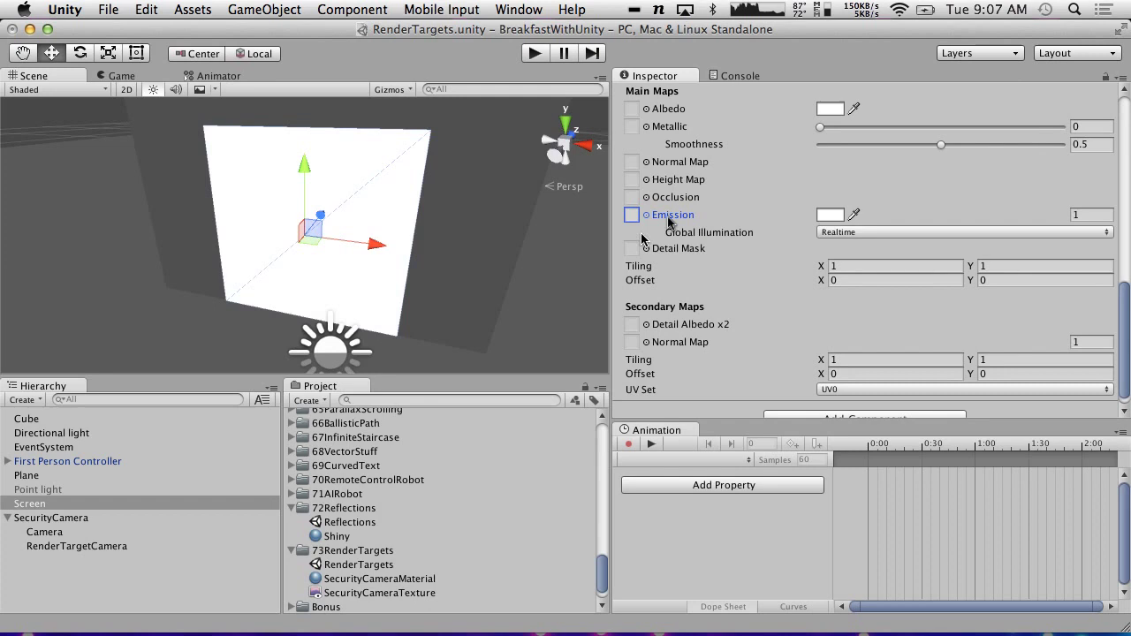
- Switch SecurityCameraMaterial to the Unlit/Texture shader and assign SecurityCameraTexture as its Base (RGB) texture
{"action": "scroll", "coordinate": [701, 207], "scroll_direction": "up", "scroll_amount": 5}
{"action": "scroll", "coordinate": [701, 207], "scroll_direction": "up", "scroll_amount": 2}
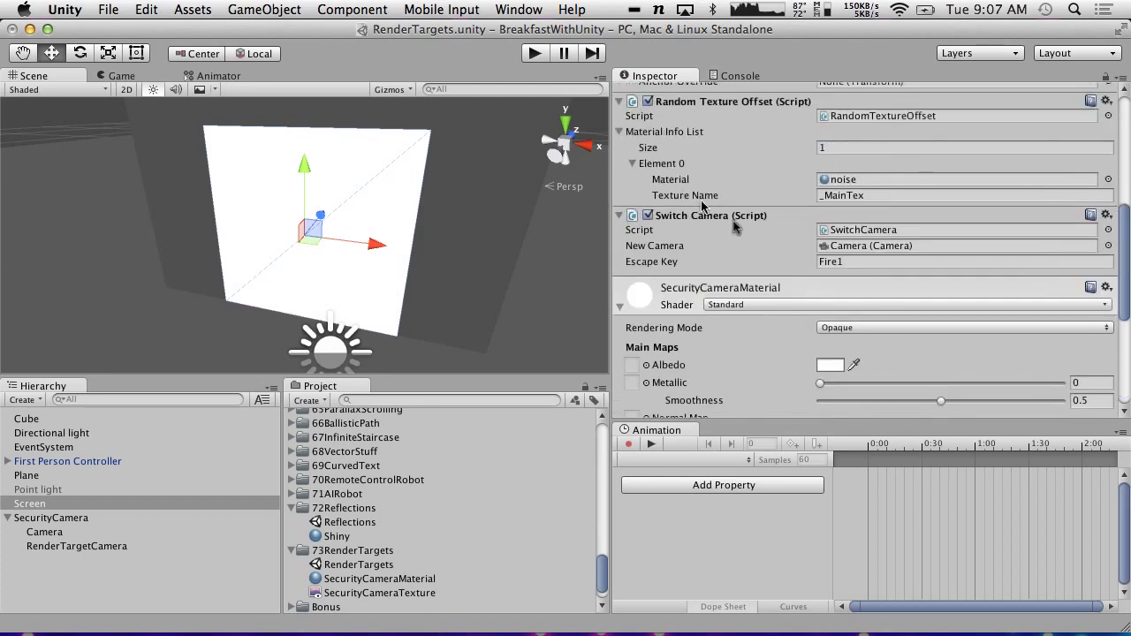
{"action": "left_click", "coordinate": [757, 306]}
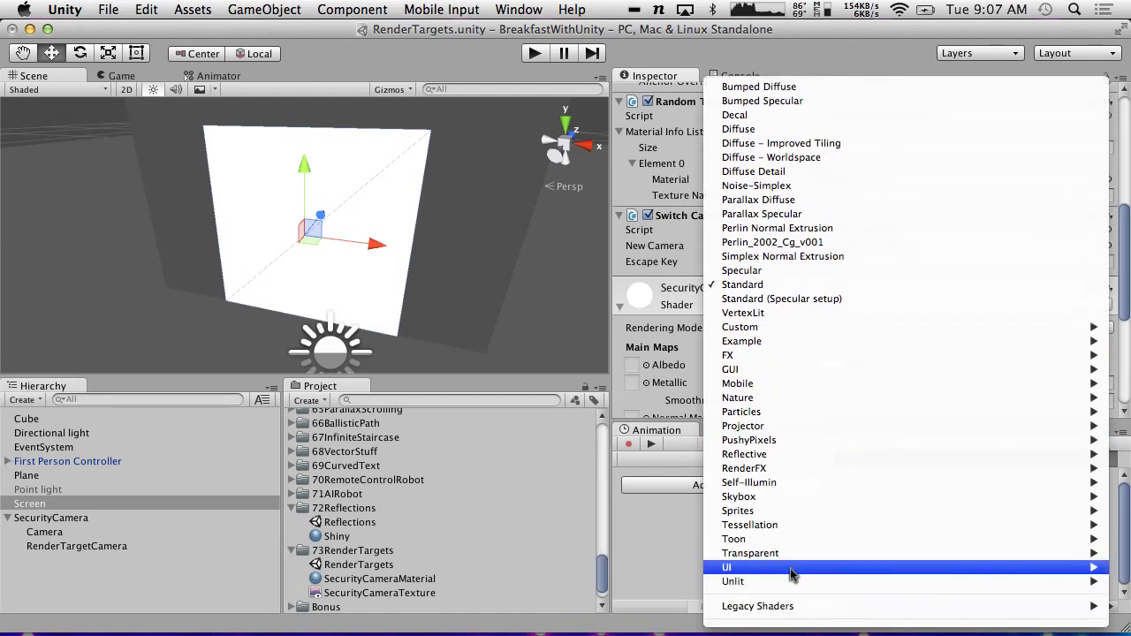
{"action": "mouse_move", "coordinate": [789, 585]}
{"action": "left_click", "coordinate": [669, 590]}
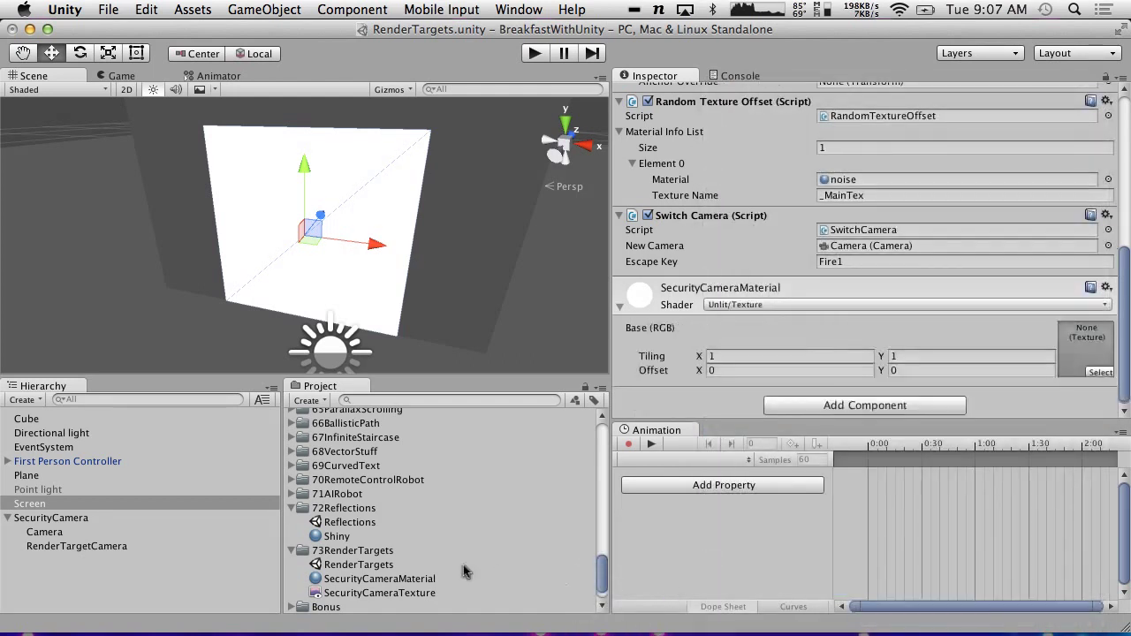
{"action": "left_click_drag", "start_coordinate": [411, 593], "coordinate": [1087, 349]}
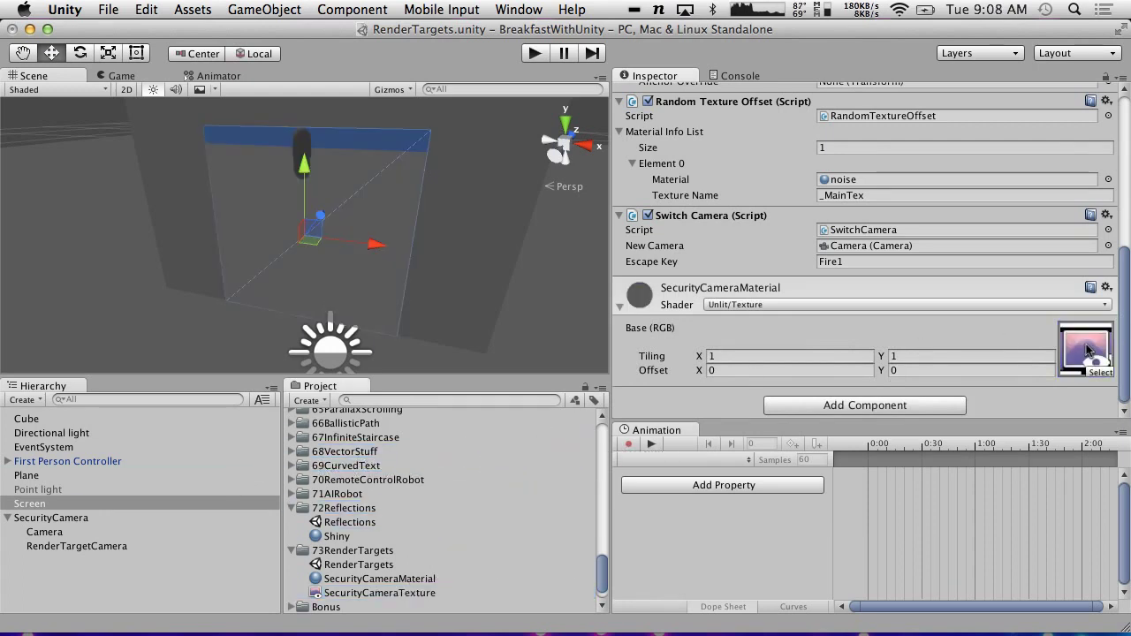
- Run the scene, move around in front of the screen to examine the unlit camera image, and end the test
{"action": "left_click", "coordinate": [532, 53]}
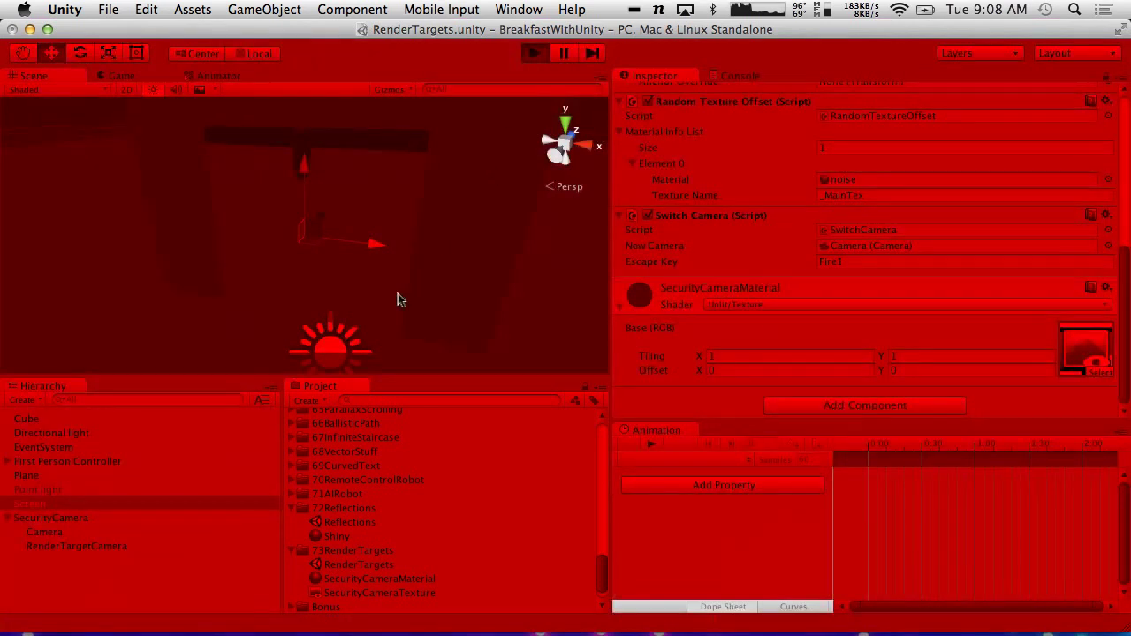
{"action": "key", "text": "w"}
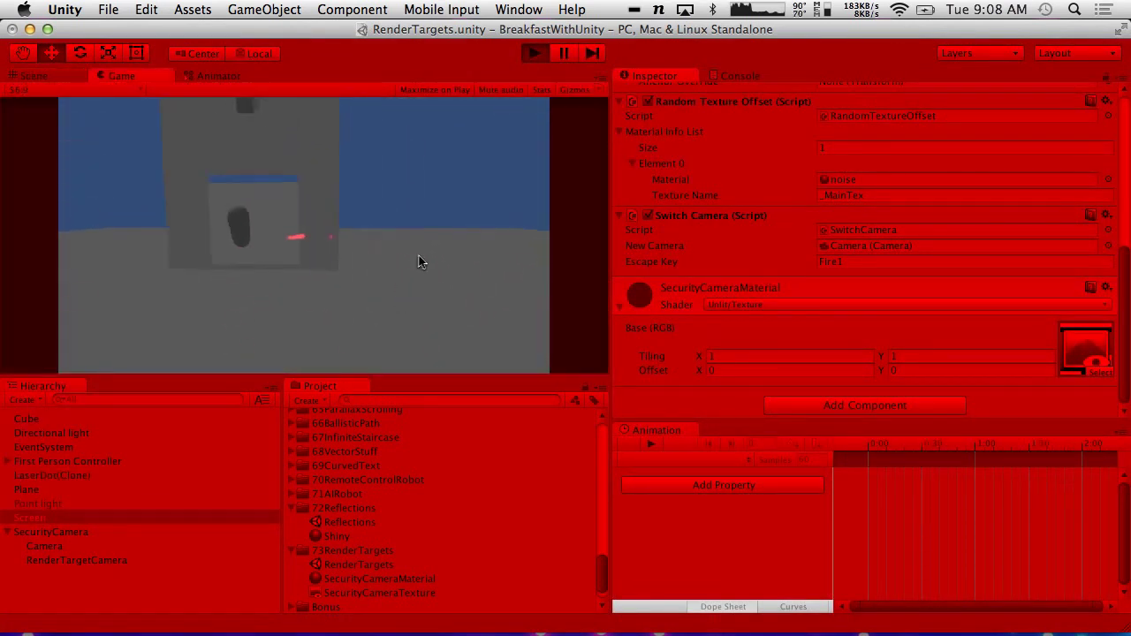
{"action": "key", "text": "s"}
{"action": "key", "text": "w"}
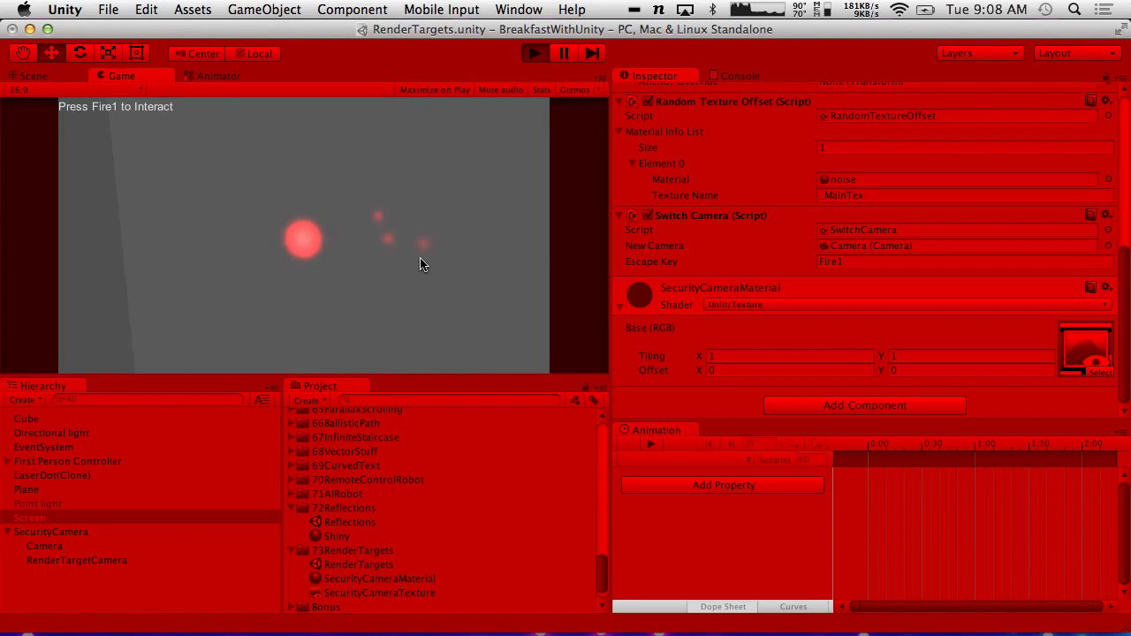
{"action": "key", "text": "s"}
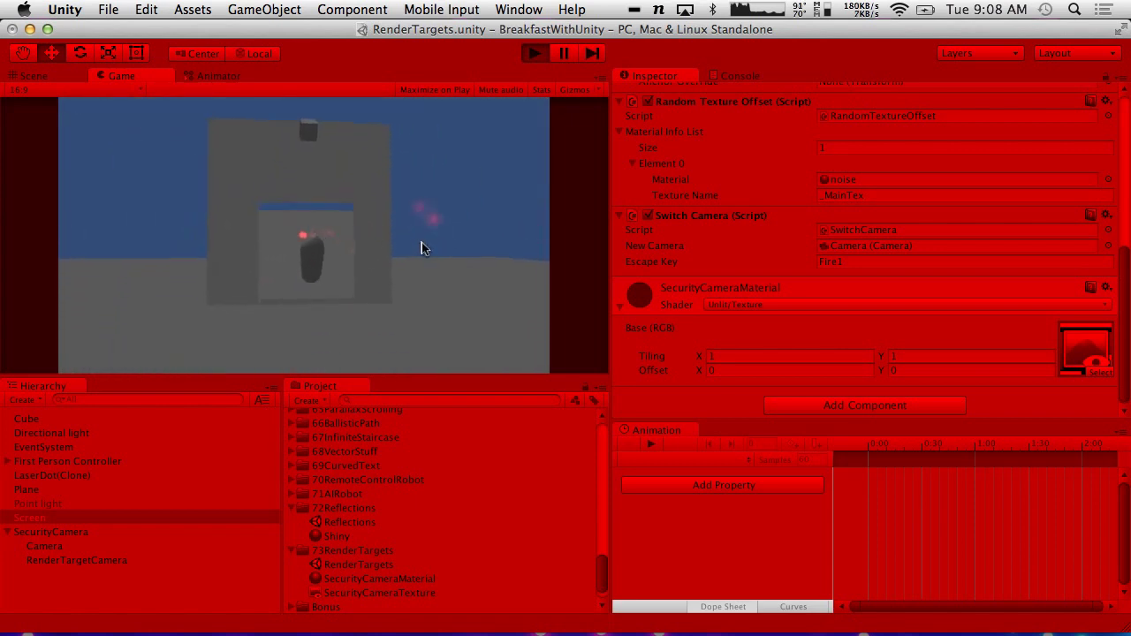
{"action": "key", "text": "w"}
{"action": "key", "text": "s"}
{"action": "key", "text": "w"}
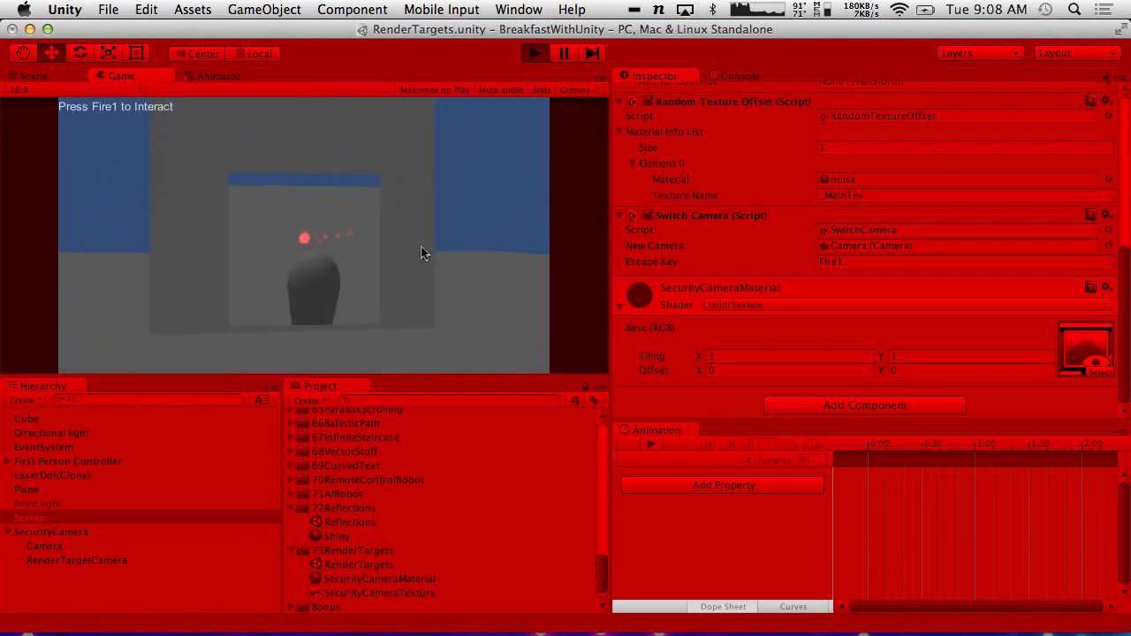
{"action": "key", "text": "s"}
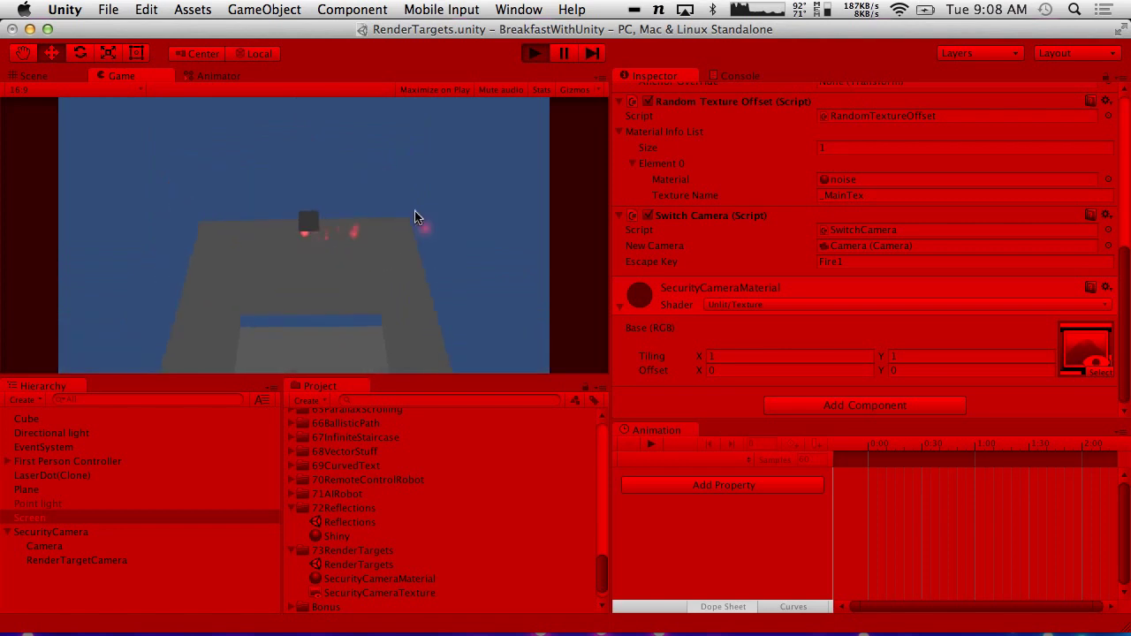
{"action": "key", "text": "s"}
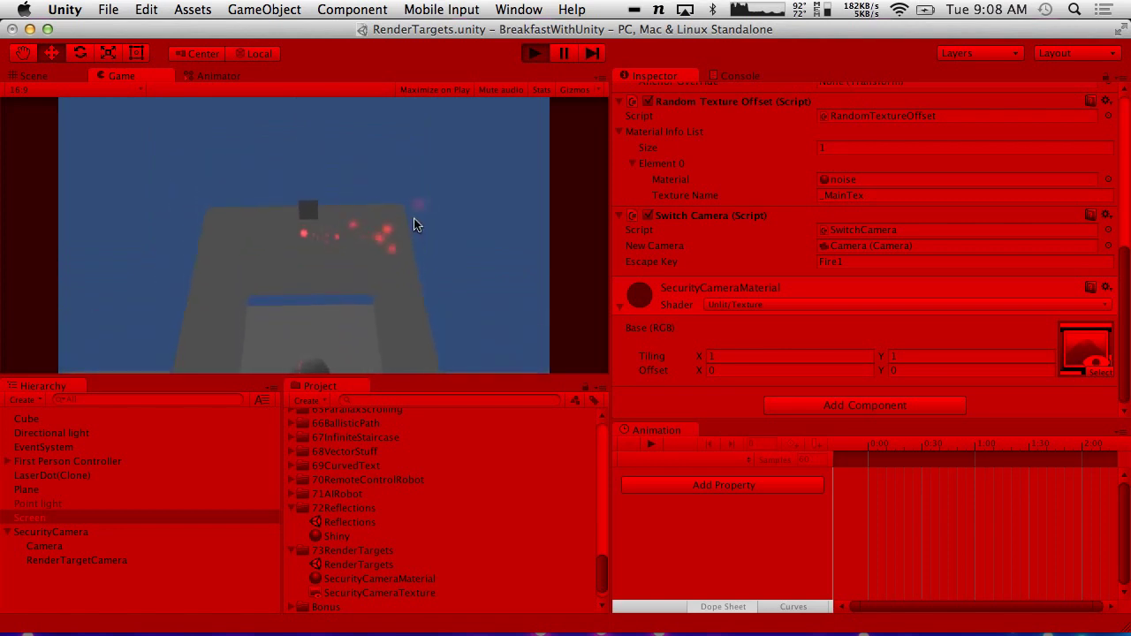
{"action": "key", "text": "w"}
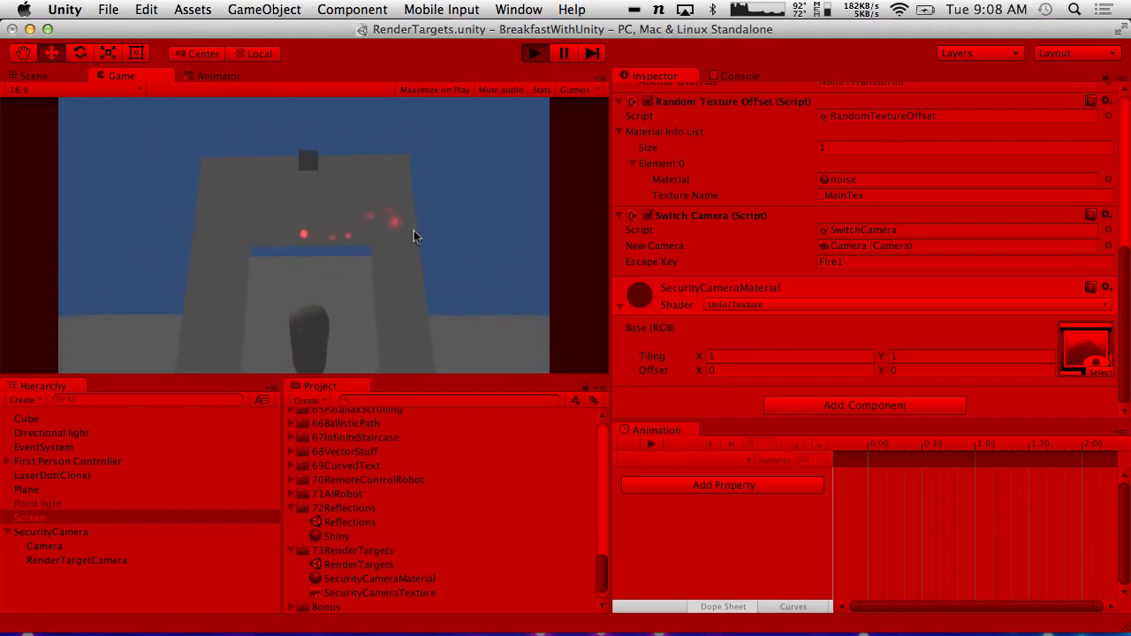
{"action": "left_click", "coordinate": [395, 252]}
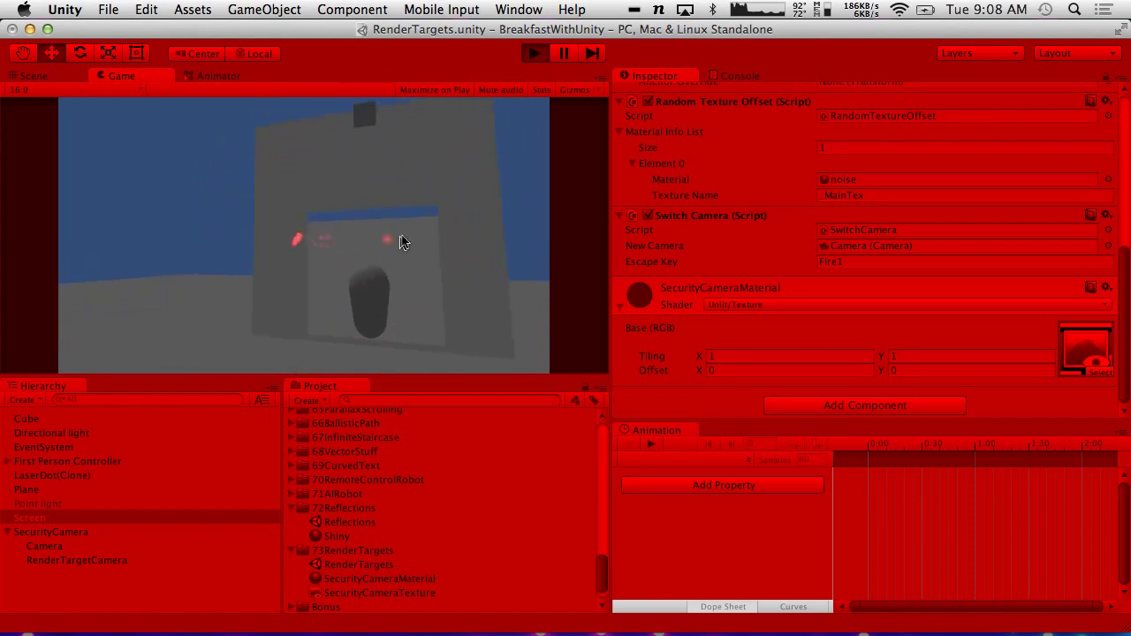
{"action": "key", "text": "w"}
{"action": "key", "text": "s"}
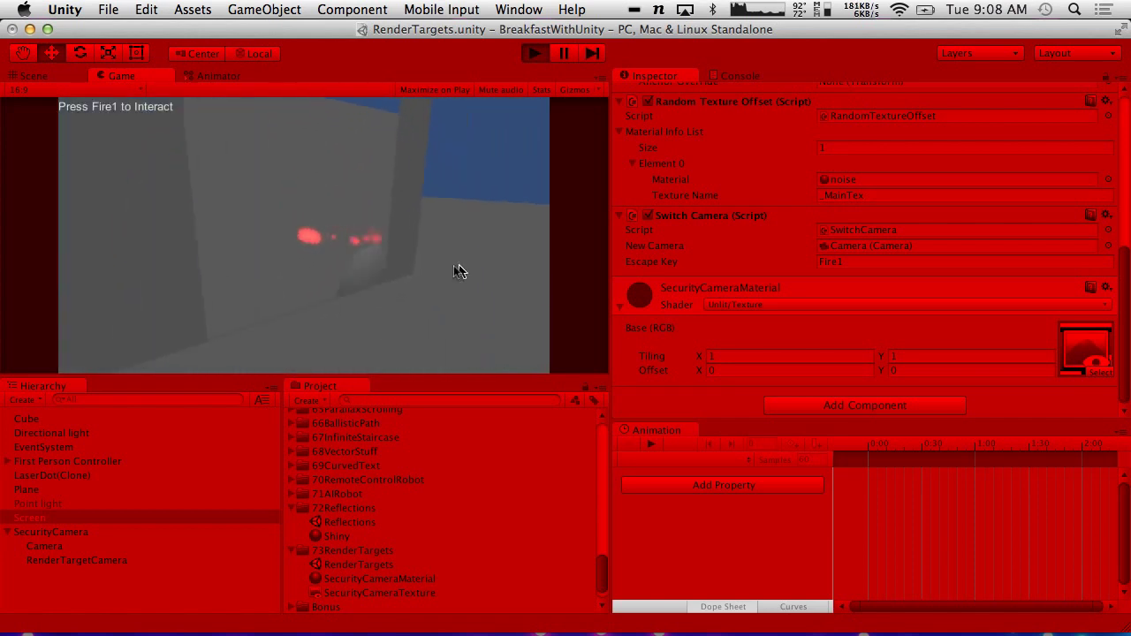
{"action": "key", "text": "w"}
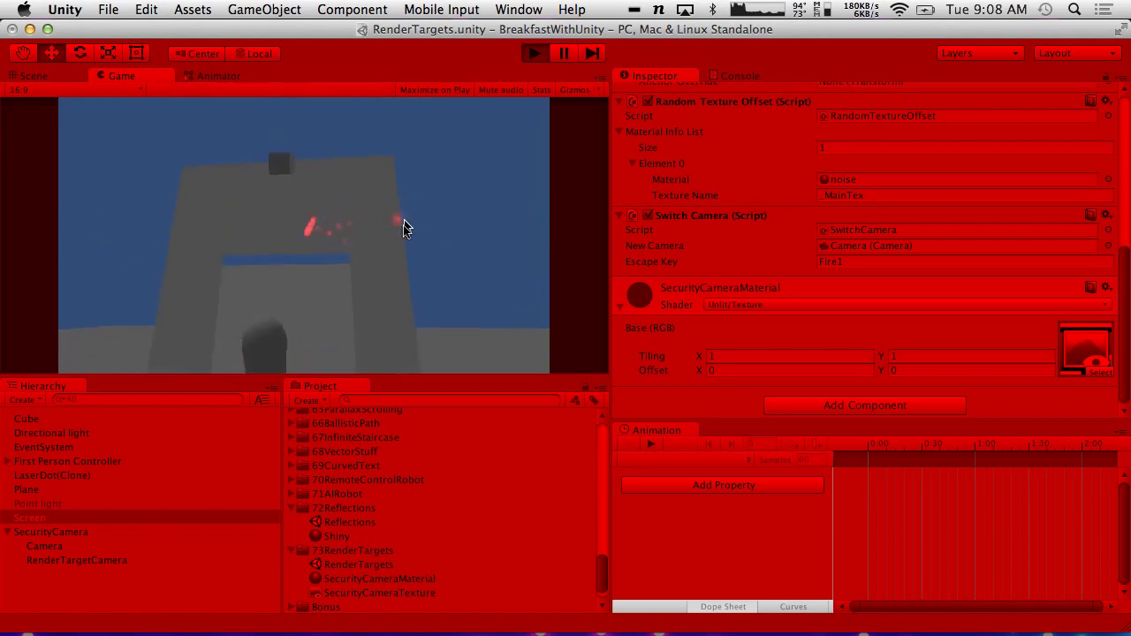
{"action": "key", "text": "w"}
{"action": "key", "text": "s"}
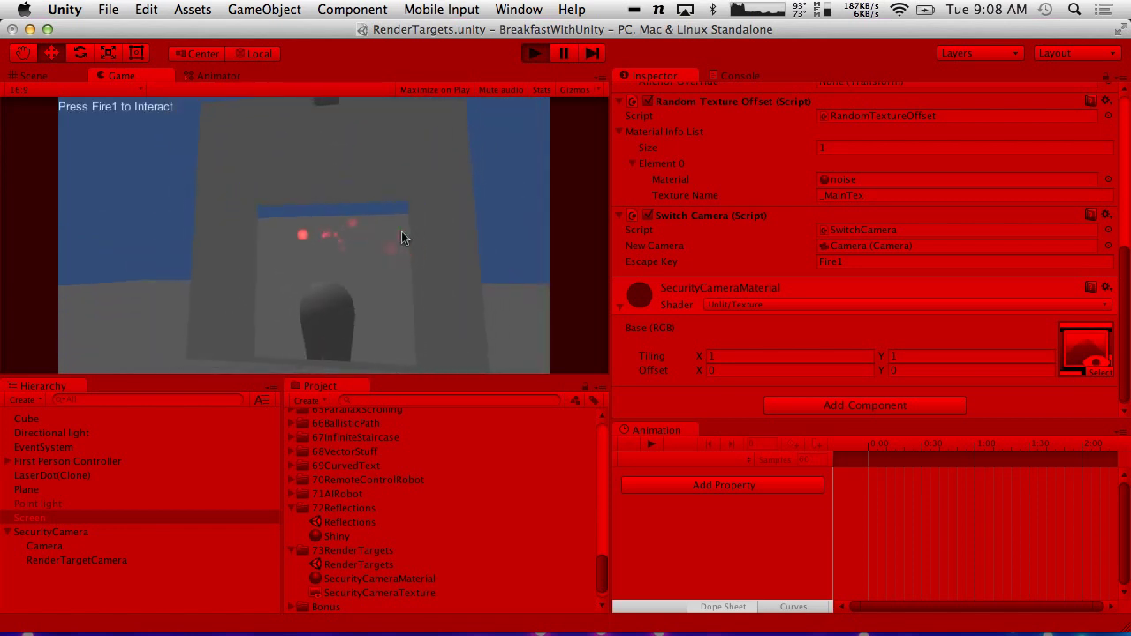
{"action": "left_click", "coordinate": [411, 231]}
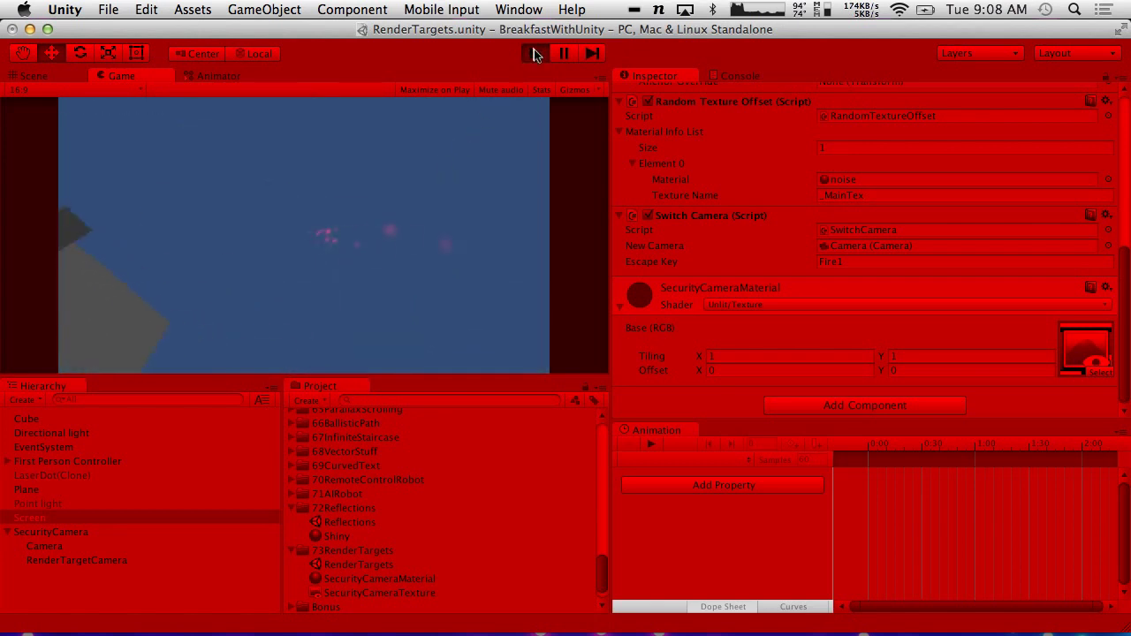
{"action": "key", "text": "super+p"}
- Select SecurityCamera and examine its transform and the Rotation keyframes of its animation clip across the whole timeline
{"action": "left_click", "coordinate": [113, 531]}
{"action": "left_click", "coordinate": [110, 518]}
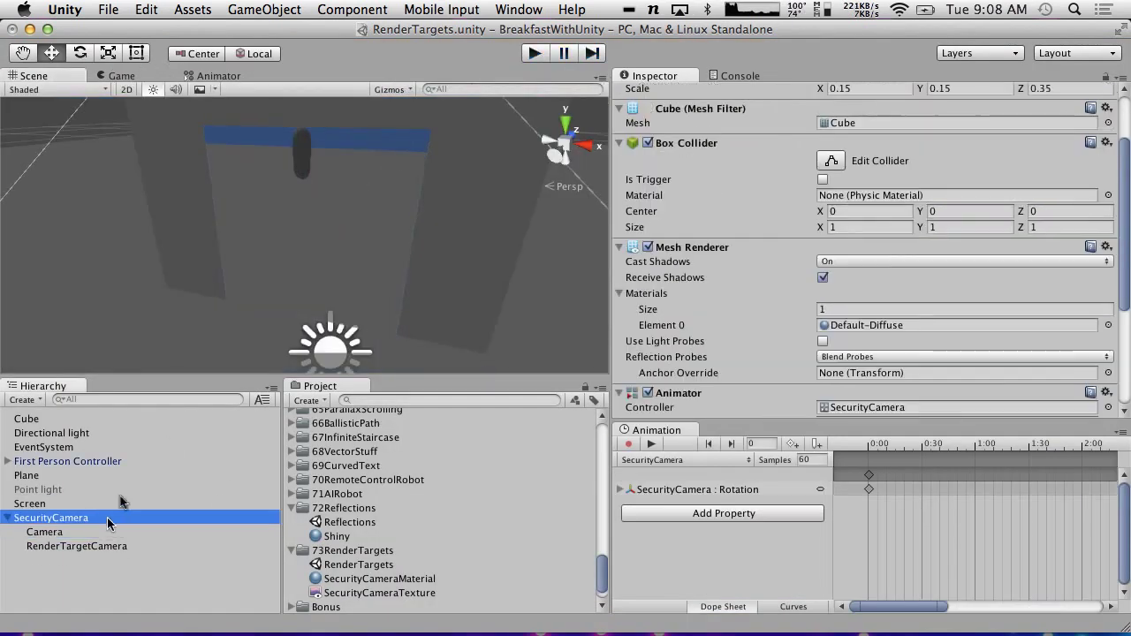
{"action": "scroll", "coordinate": [352, 271], "scroll_direction": "down", "scroll_amount": 5}
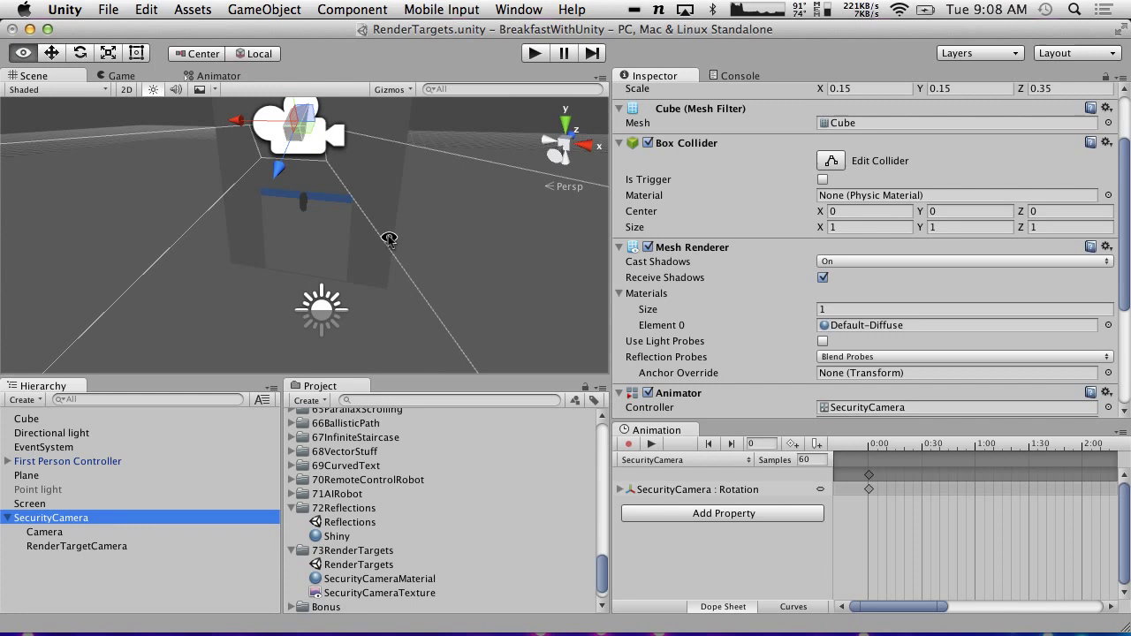
{"action": "left_click", "coordinate": [78, 165], "text": "alt"}
{"action": "mouse_move", "coordinate": [255, 185]}
{"action": "left_mouse_down", "text": "alt"}
{"action": "mouse_move", "coordinate": [9, 194]}
{"action": "mouse_move", "coordinate": [93, 169]}
{"action": "mouse_move", "coordinate": [251, 168]}
{"action": "left_mouse_up", "text": "alt"}
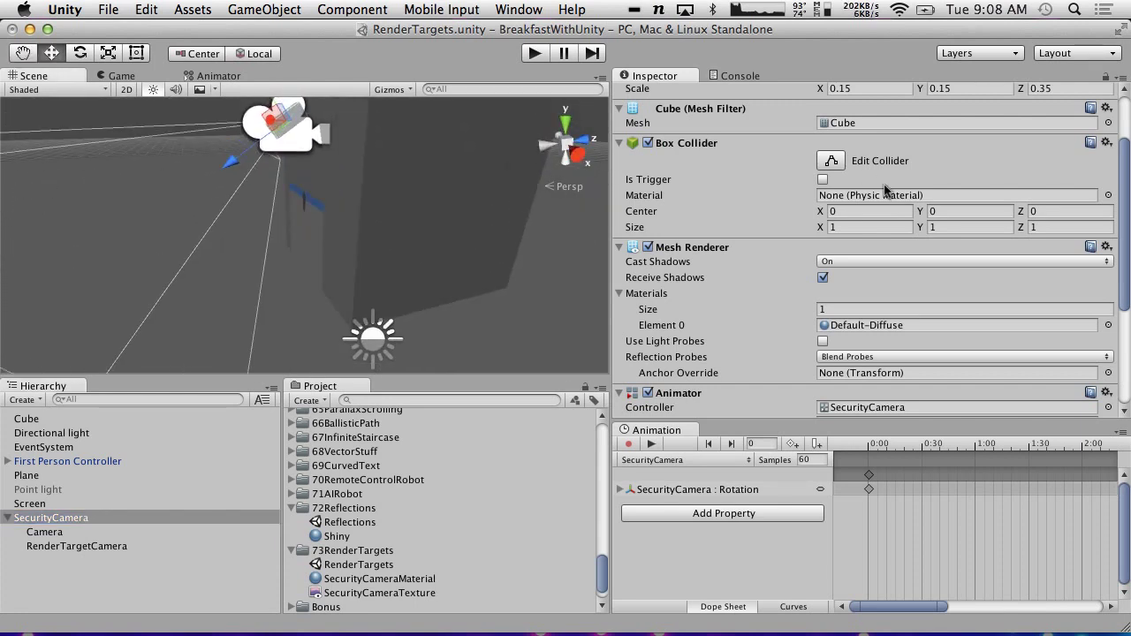
{"action": "scroll", "coordinate": [887, 190], "scroll_direction": "up", "scroll_amount": 3}
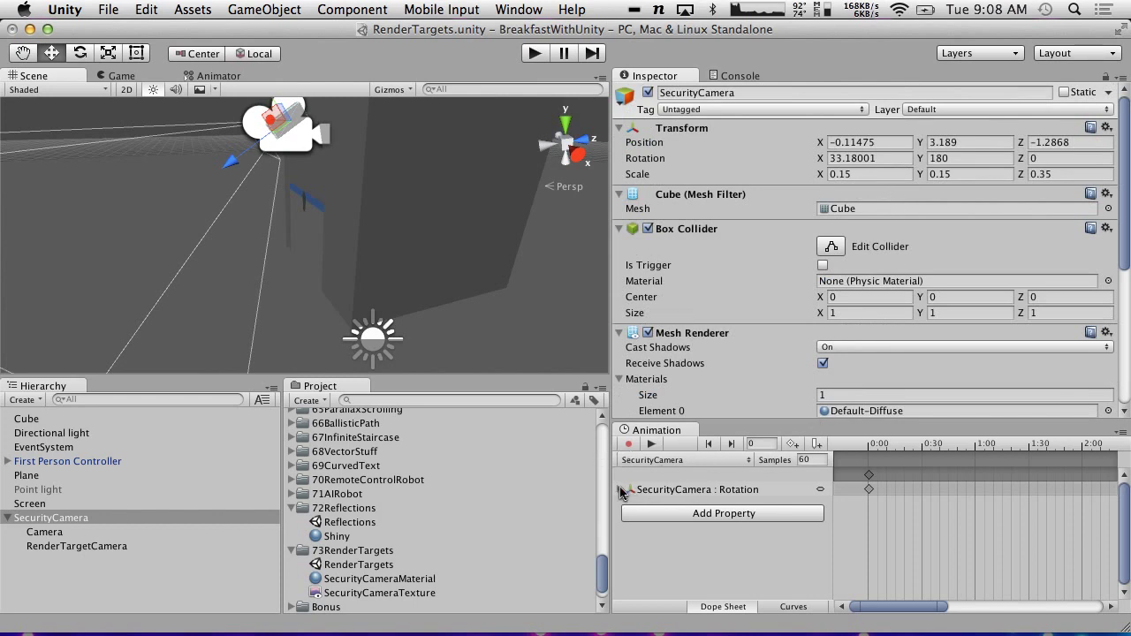
{"action": "left_click", "coordinate": [622, 490]}
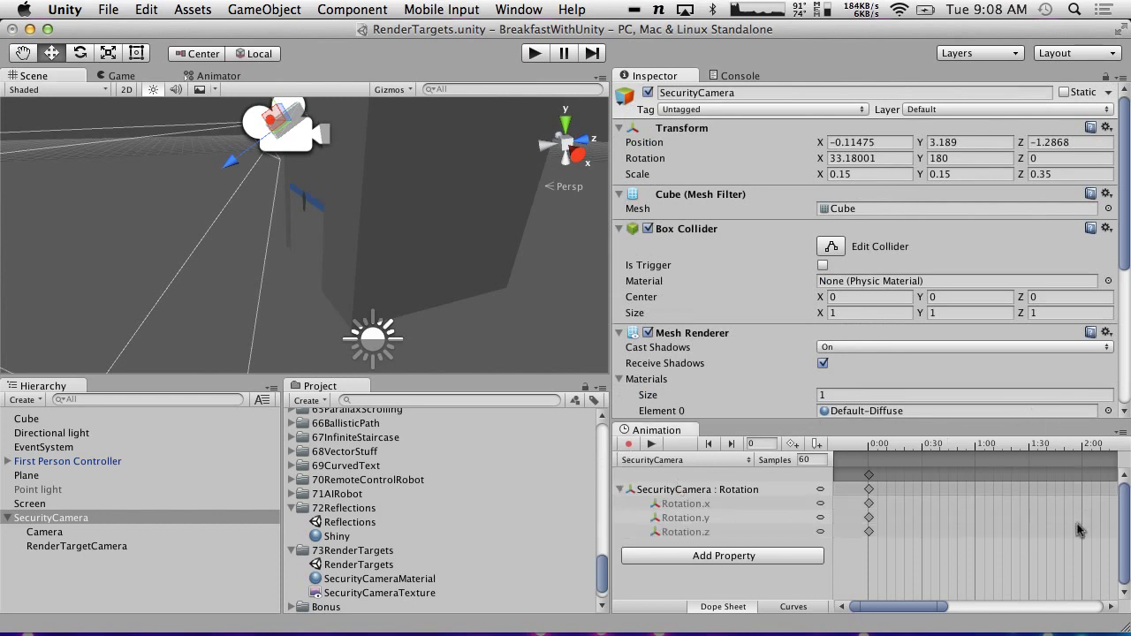
{"action": "scroll", "coordinate": [1078, 531], "scroll_direction": "down", "scroll_amount": 4}
- Run the scene, walk up to the screen to check whether the security camera rotates, and end the test
{"action": "left_click", "coordinate": [533, 53]}
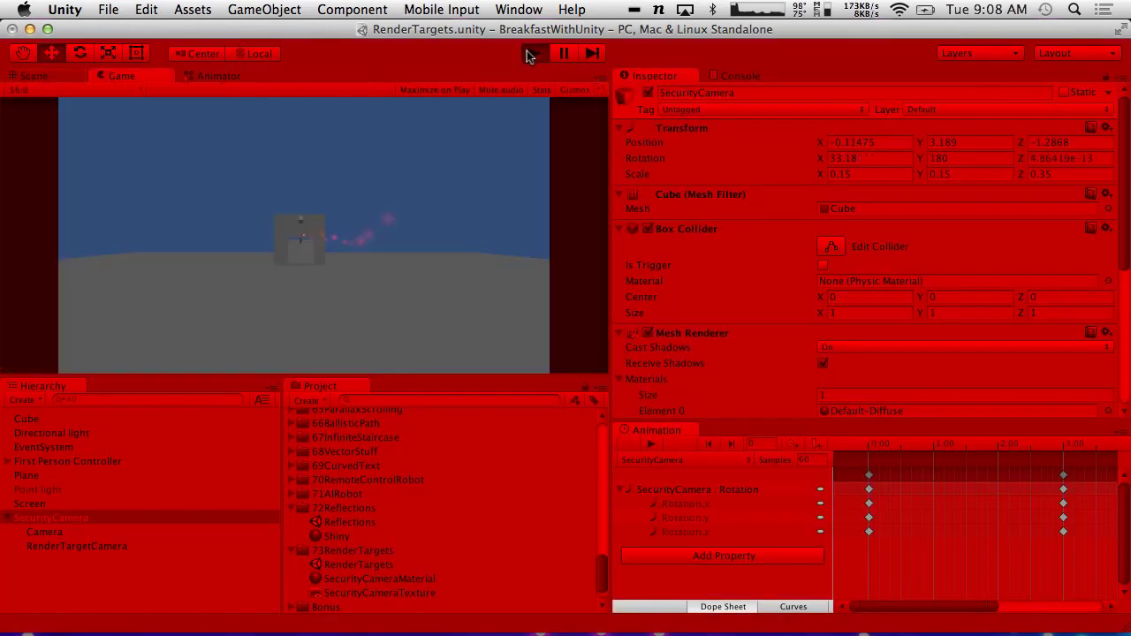
{"action": "key", "text": "w"}
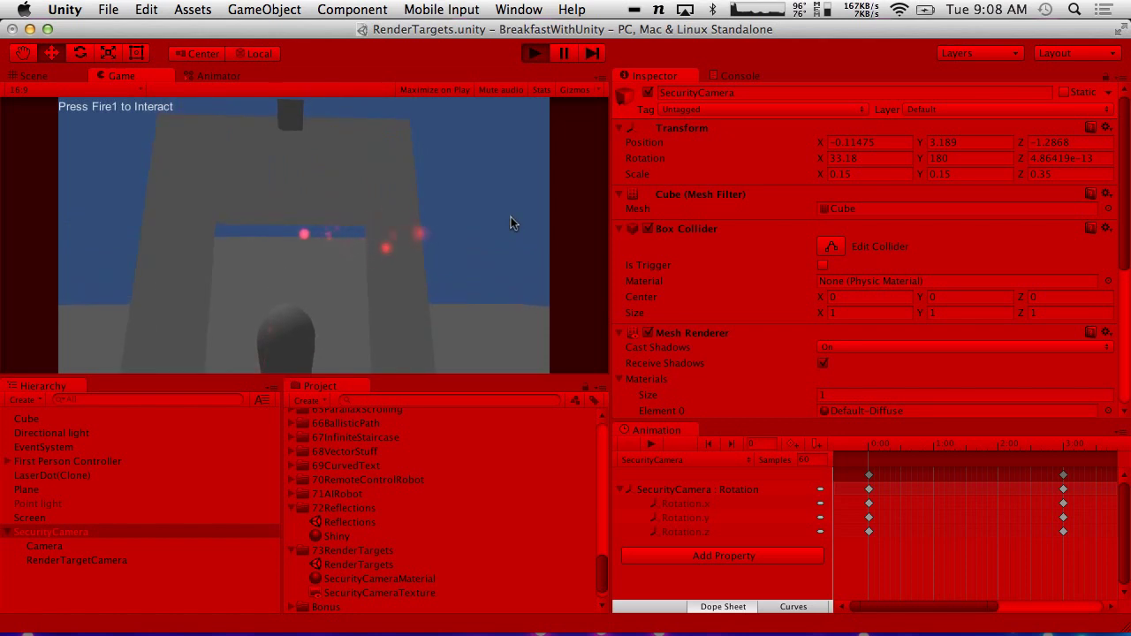
{"action": "left_click", "coordinate": [535, 53]}
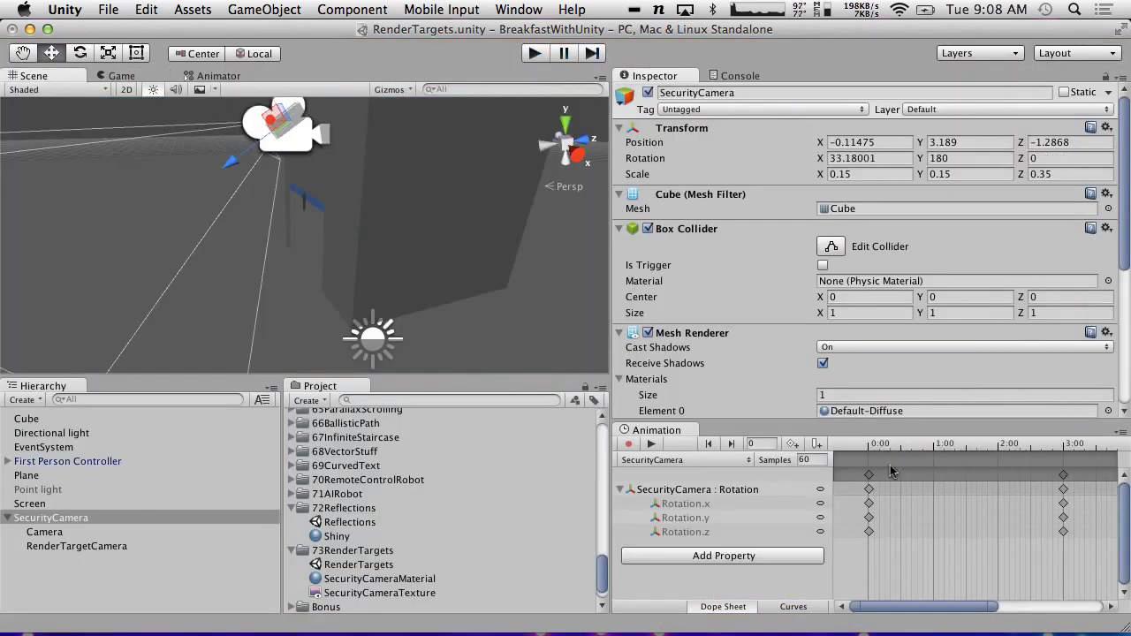
- Scrub the SecurityCamera rotation animation back to frame 0 and inspect the SecurityCamera state in its animator controller
{"action": "left_click", "coordinate": [893, 449]}
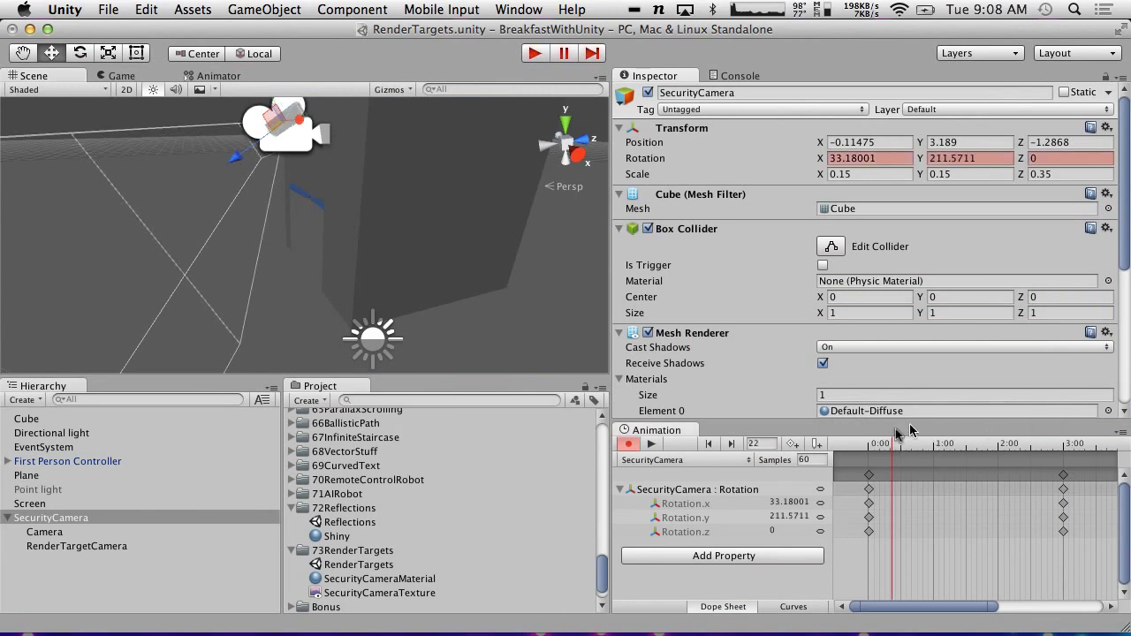
{"action": "left_click_drag", "start_coordinate": [895, 446], "coordinate": [826, 449]}
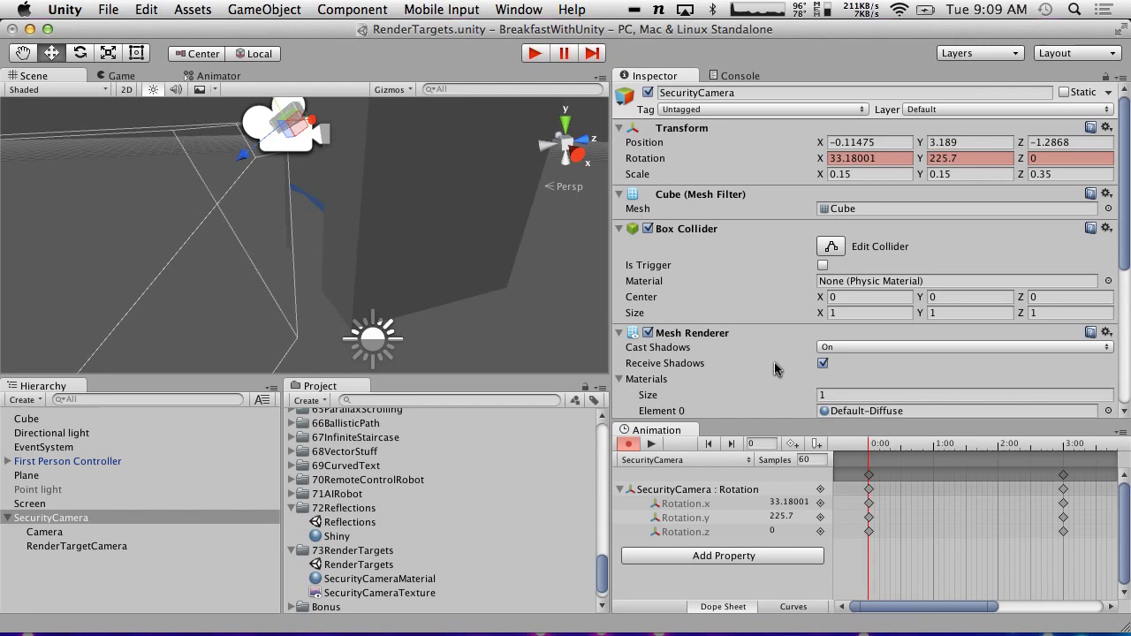
{"action": "scroll", "coordinate": [776, 368], "scroll_direction": "down", "scroll_amount": 5}
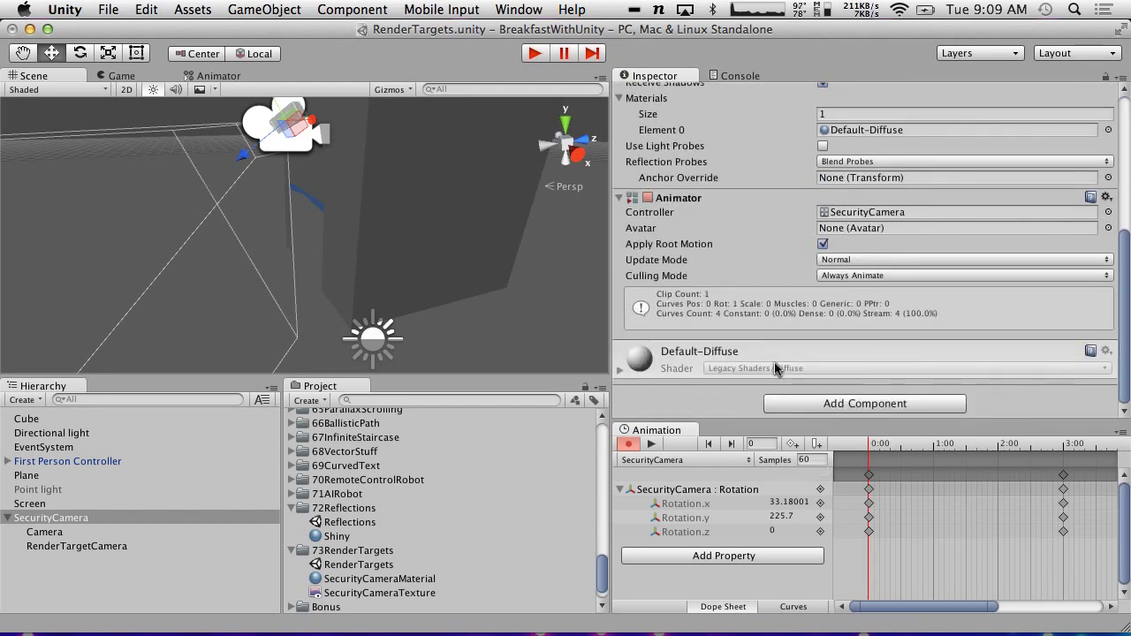
{"action": "double_click", "coordinate": [856, 214]}
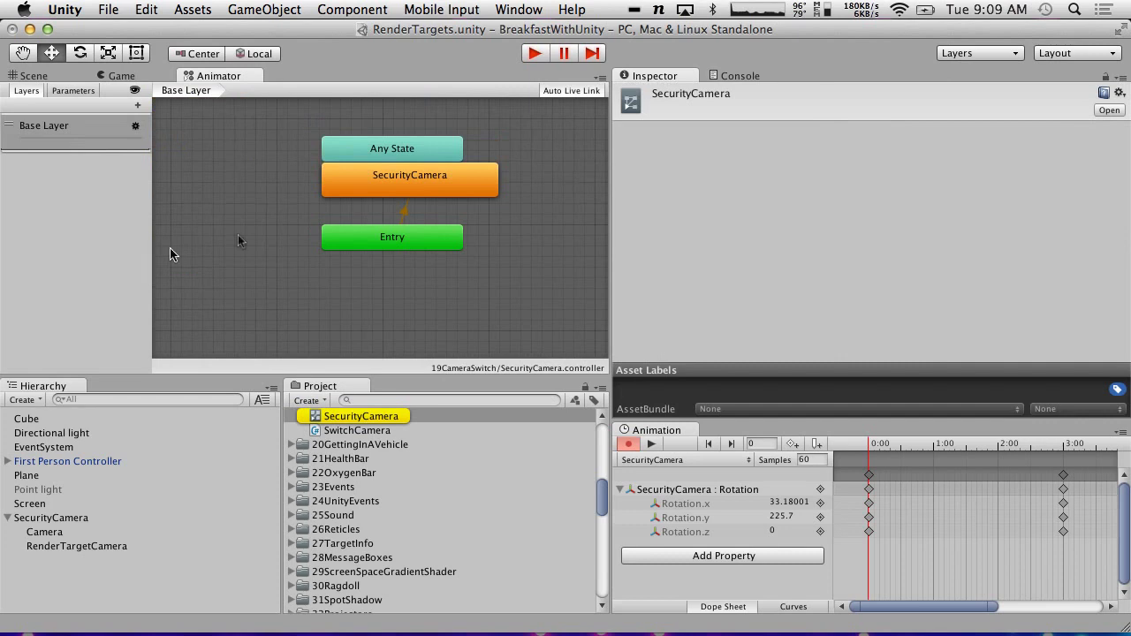
{"action": "left_click", "coordinate": [381, 240]}
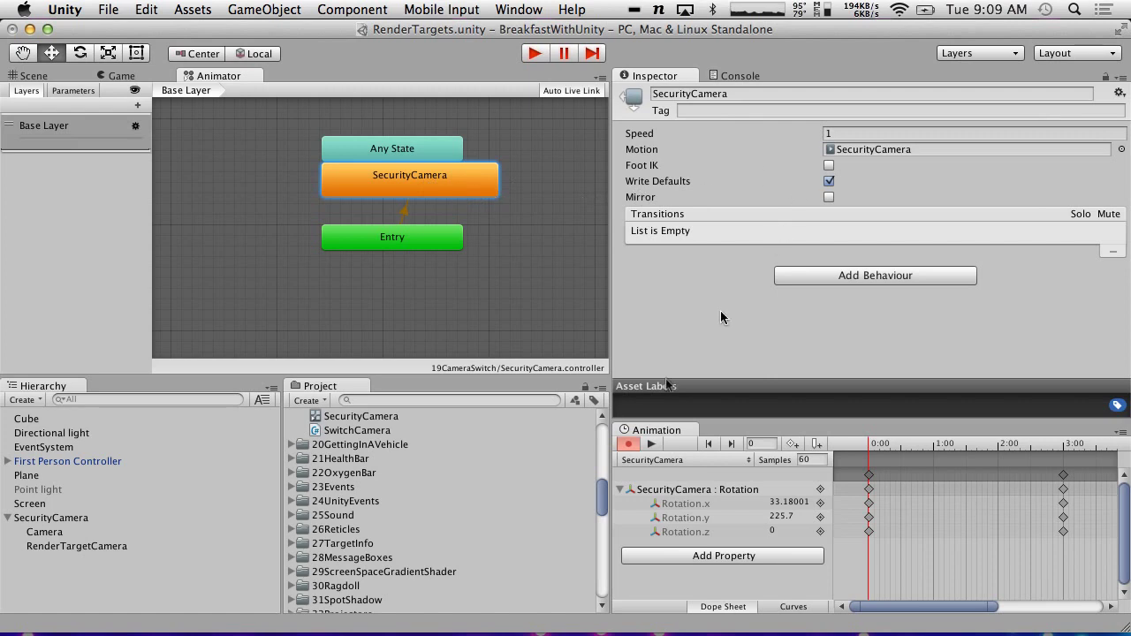
- Preview the rotation animation in the scene and check the loop settings of the SecurityCamera clip in 19CameraSwitch
{"action": "left_click", "coordinate": [41, 77]}
{"action": "left_click", "coordinate": [651, 445]}
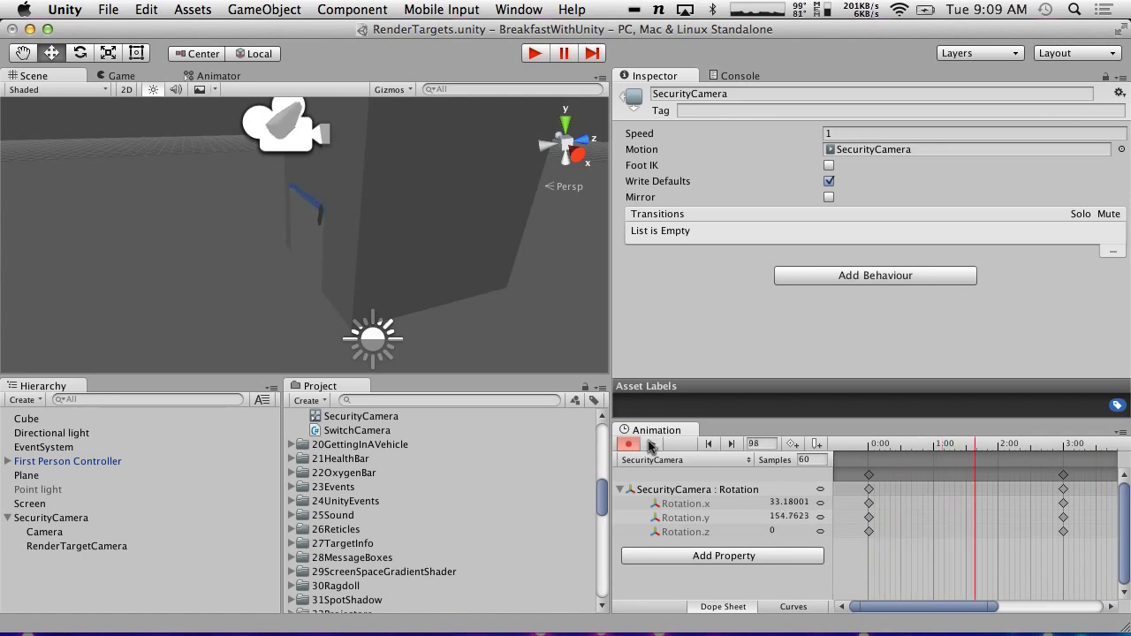
{"action": "left_click", "coordinate": [650, 443]}
{"action": "scroll", "coordinate": [421, 529], "scroll_direction": "up", "scroll_amount": 3}
{"action": "left_click", "coordinate": [358, 478]}
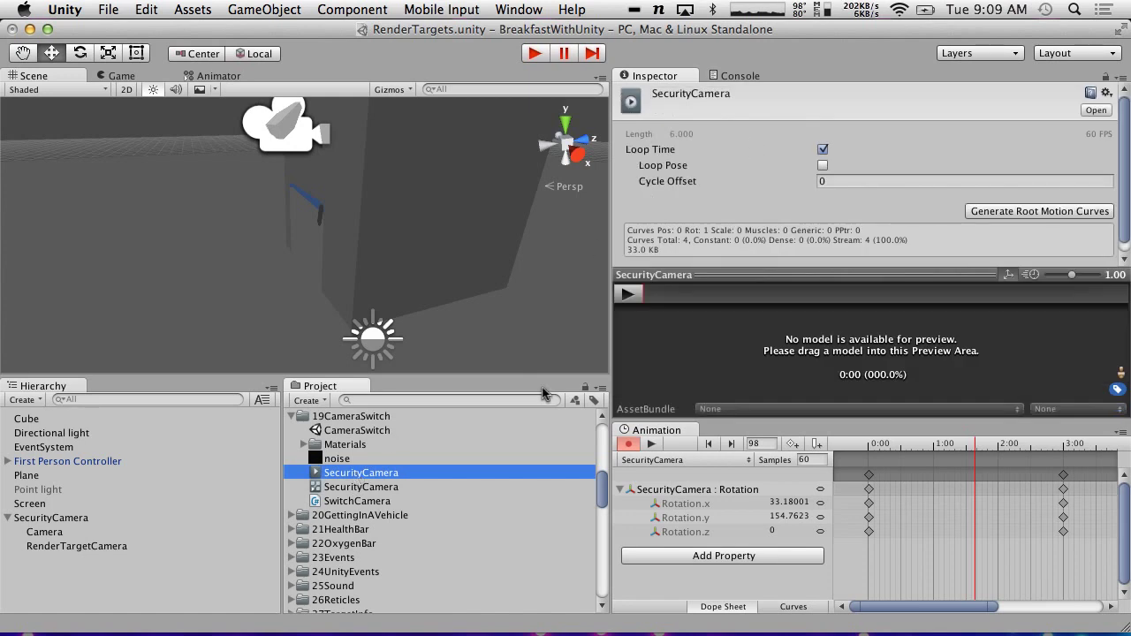
- Reopen the RenderTargets scene from the 73RenderTargets folder without saving its modifications
{"action": "scroll", "coordinate": [472, 485], "scroll_direction": "down", "scroll_amount": 15}
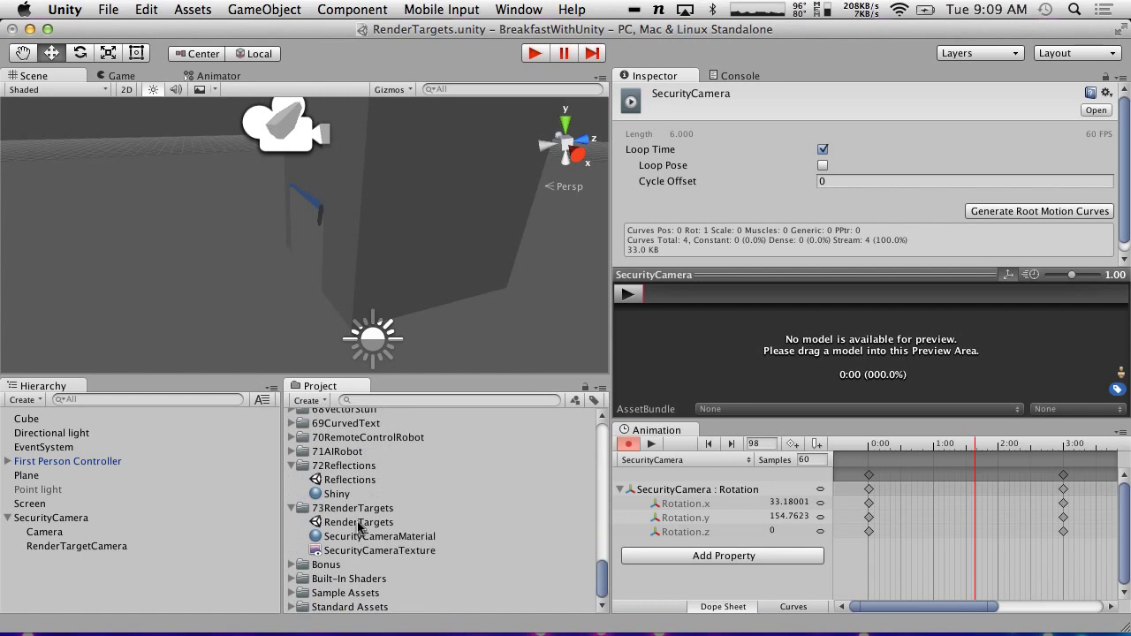
{"action": "double_click", "coordinate": [358, 523]}
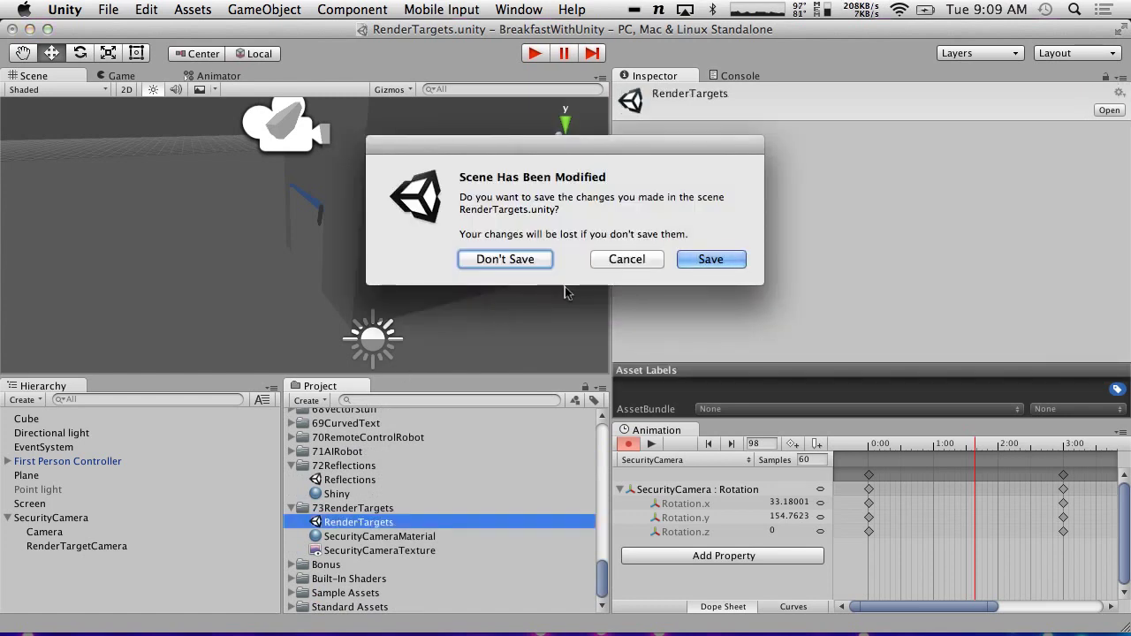
{"action": "left_click", "coordinate": [530, 260]}
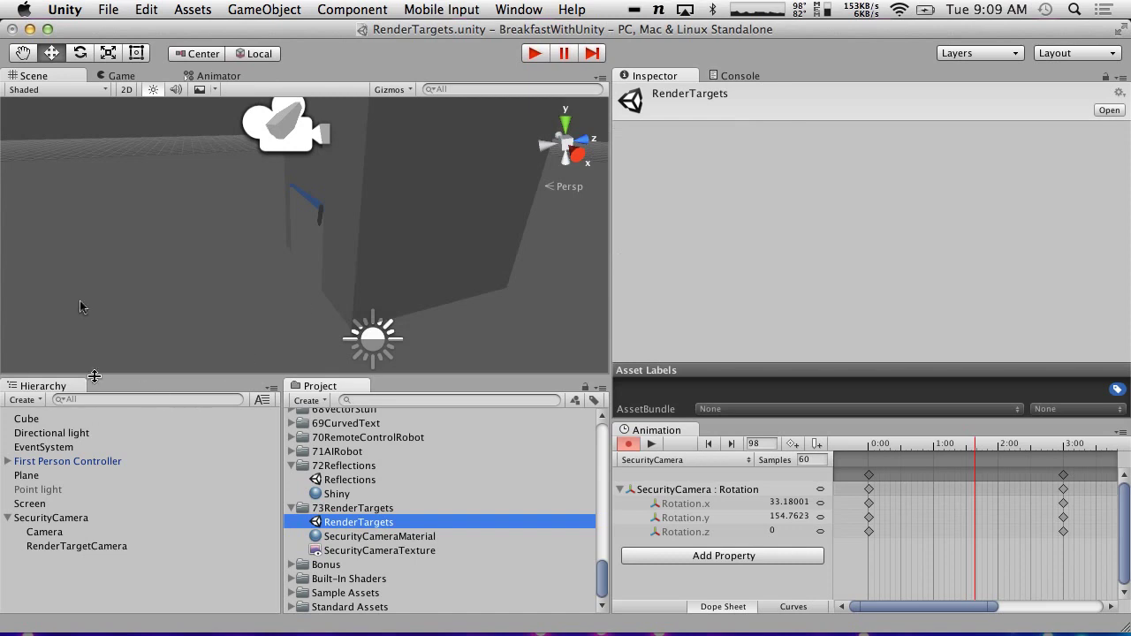
{"action": "left_click", "coordinate": [106, 9]}
{"action": "left_click", "coordinate": [115, 75]}
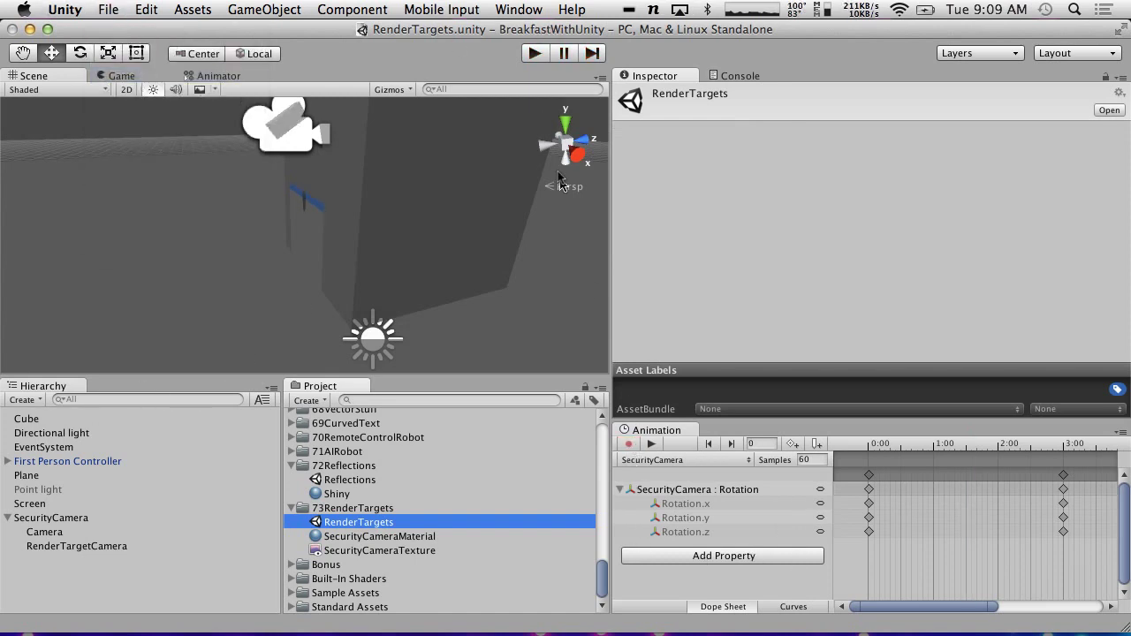
- Run the scene, walk up to the screen and back away to check the security camera's view, and end the test
{"action": "left_click", "coordinate": [535, 53]}
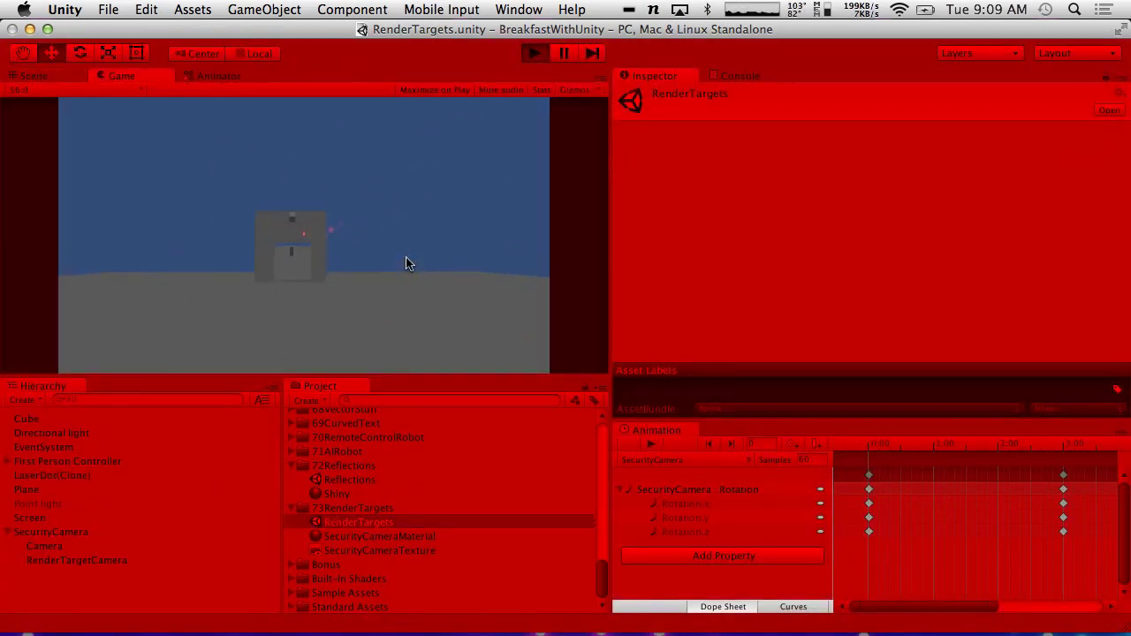
{"action": "key", "text": "w"}
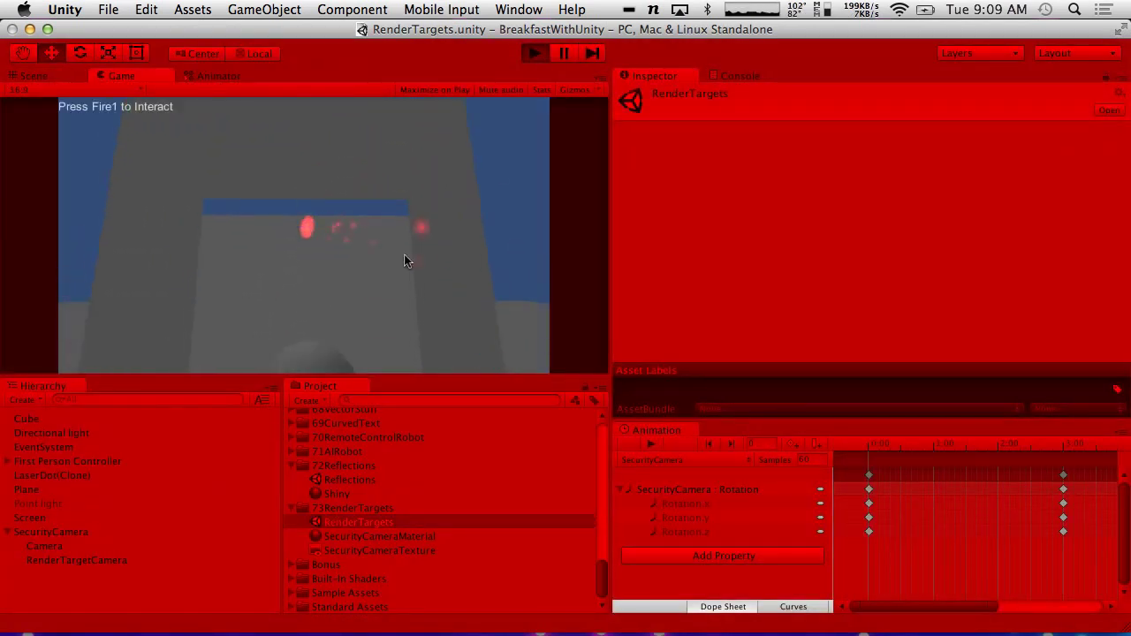
{"action": "key", "text": "s"}
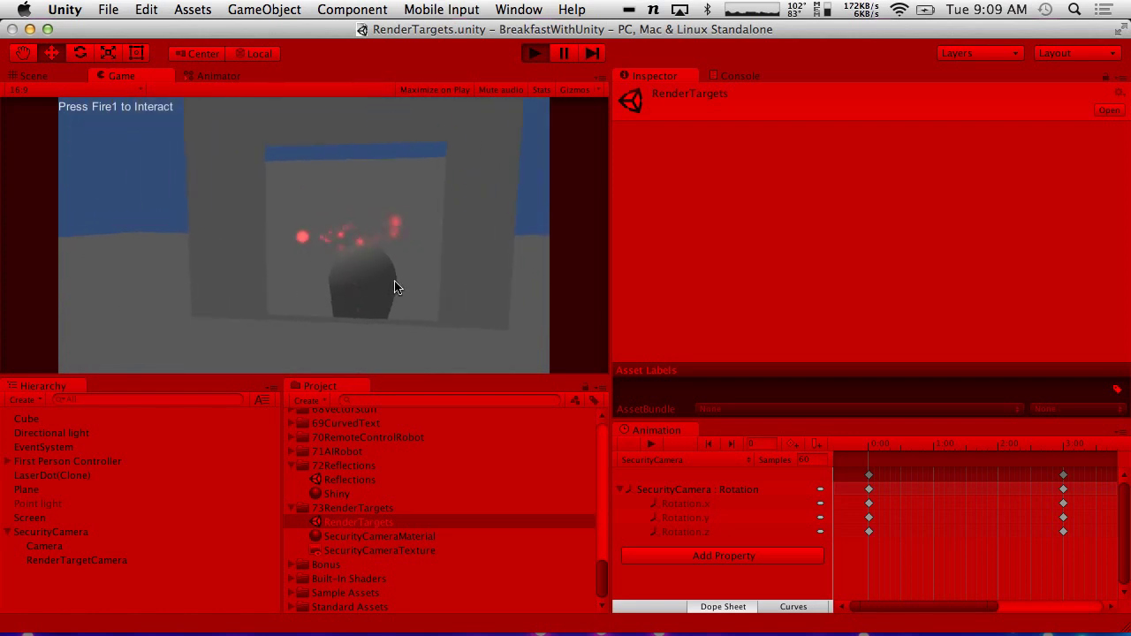
{"action": "key", "text": "s"}
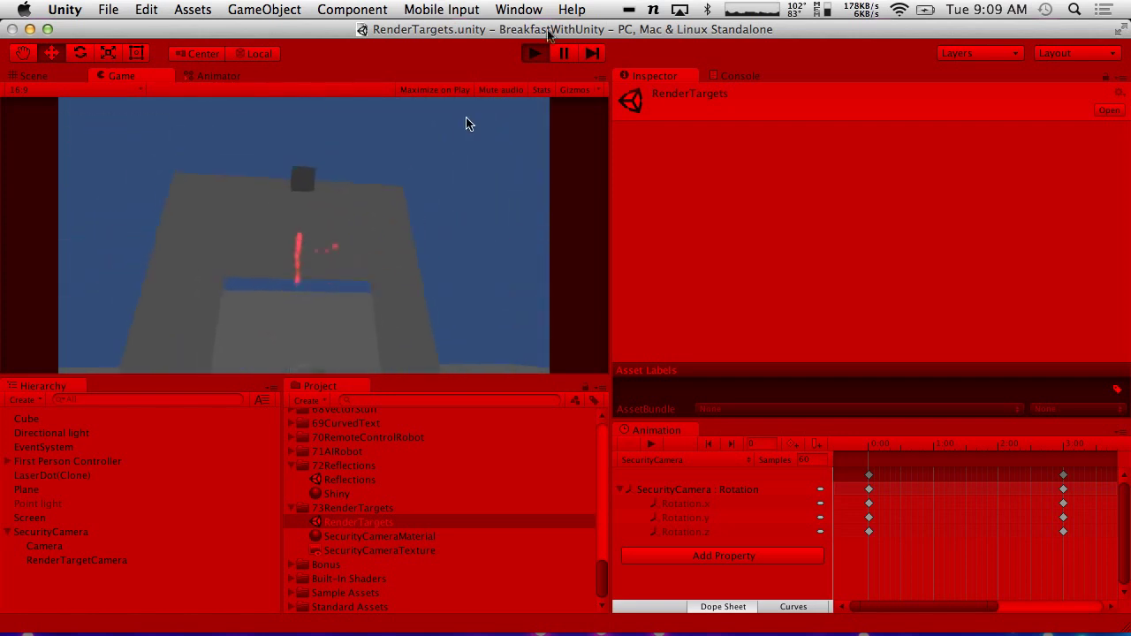
{"action": "left_click", "coordinate": [535, 55]}
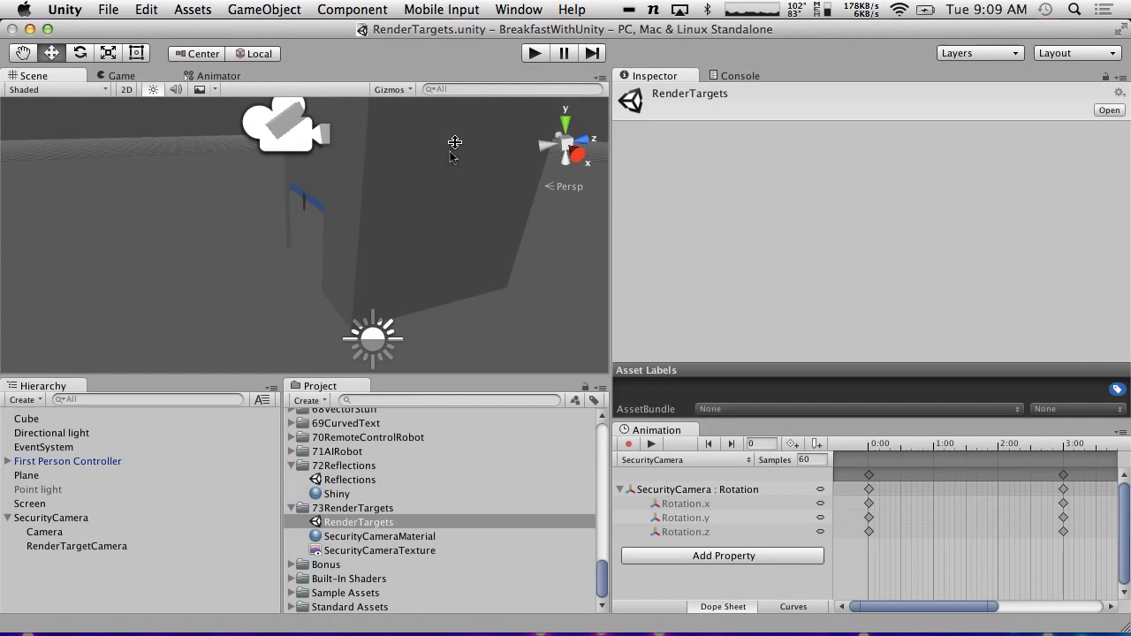
- Inspect the RenderTargetCamera's target texture and the Screen quad's scale and material
{"action": "left_click", "coordinate": [320, 250]}
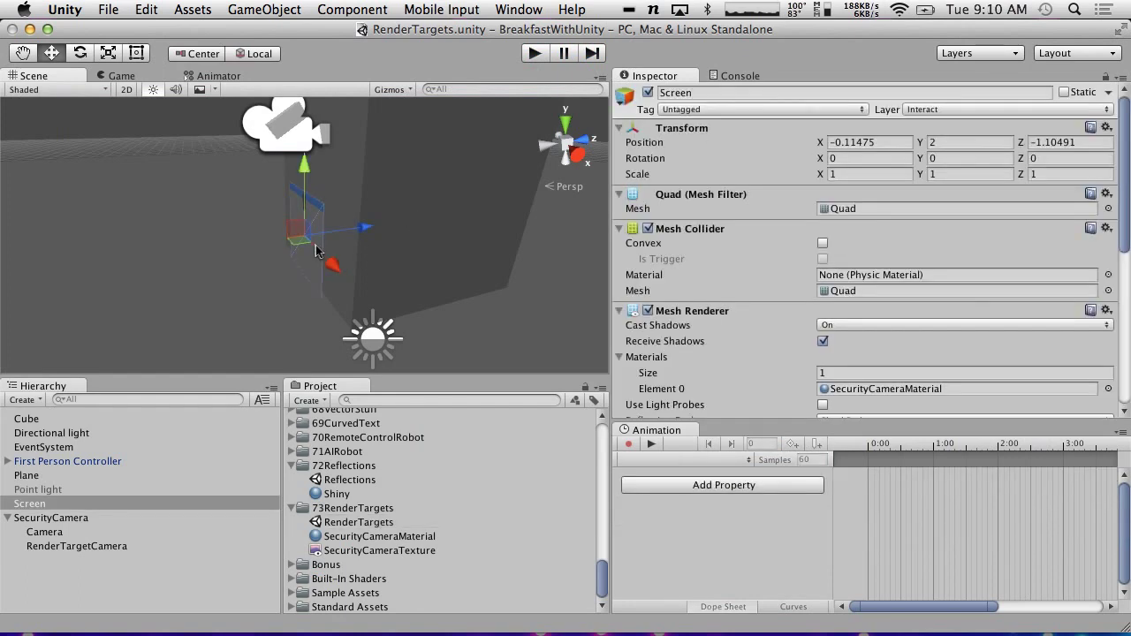
{"action": "left_click", "coordinate": [104, 544]}
{"action": "scroll", "coordinate": [779, 333], "scroll_direction": "down", "scroll_amount": 3}
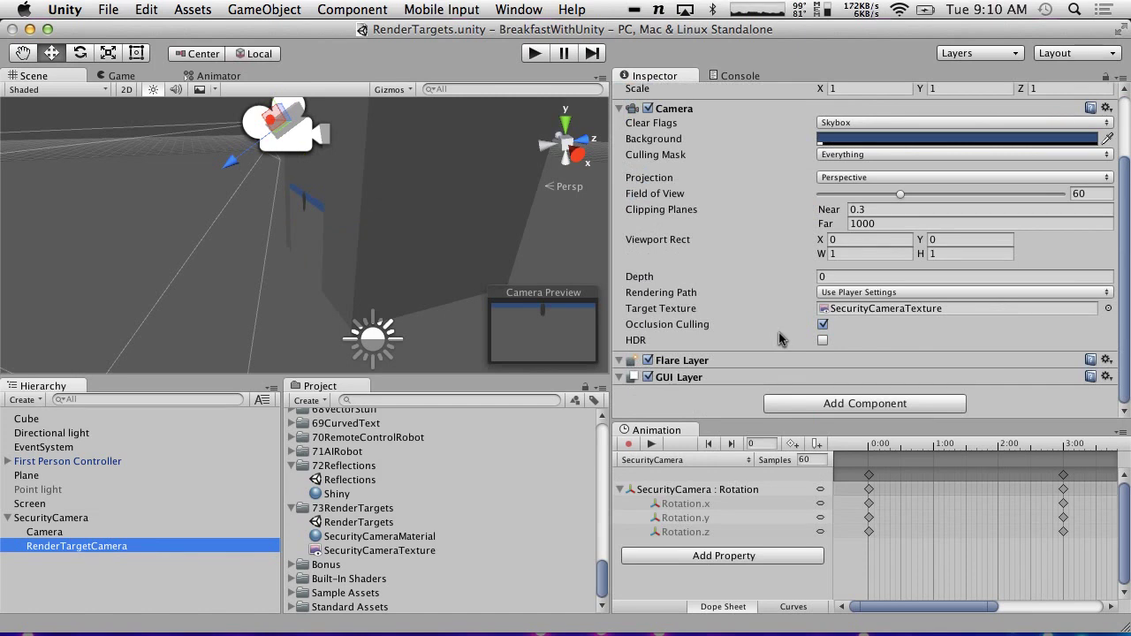
{"action": "left_click", "coordinate": [36, 504]}
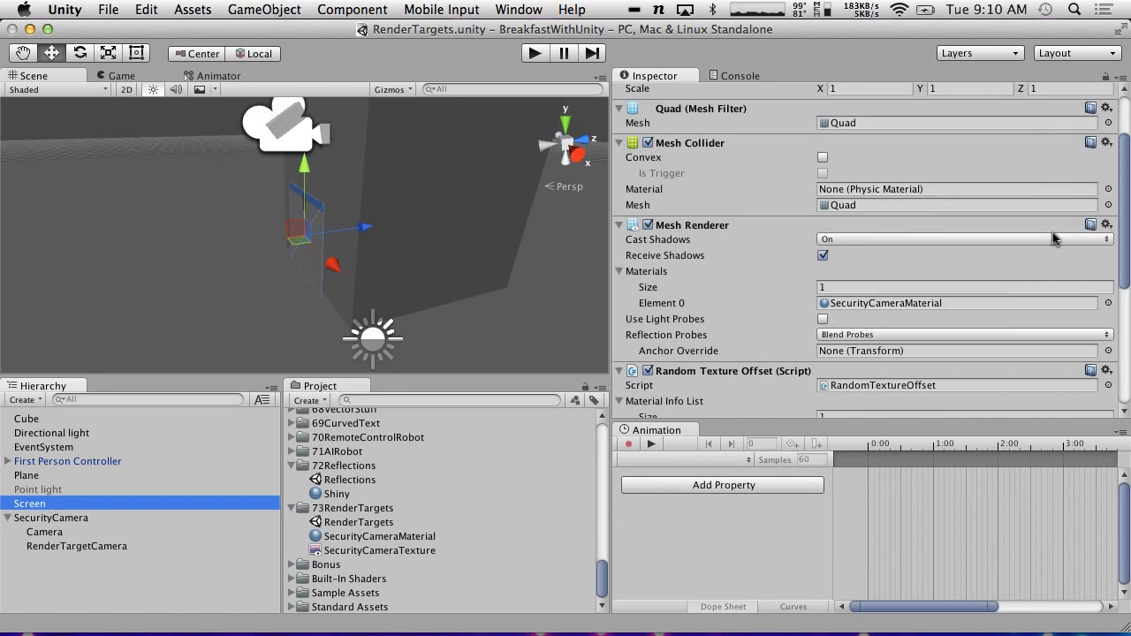
{"action": "scroll", "coordinate": [1054, 238], "scroll_direction": "up", "scroll_amount": 3}
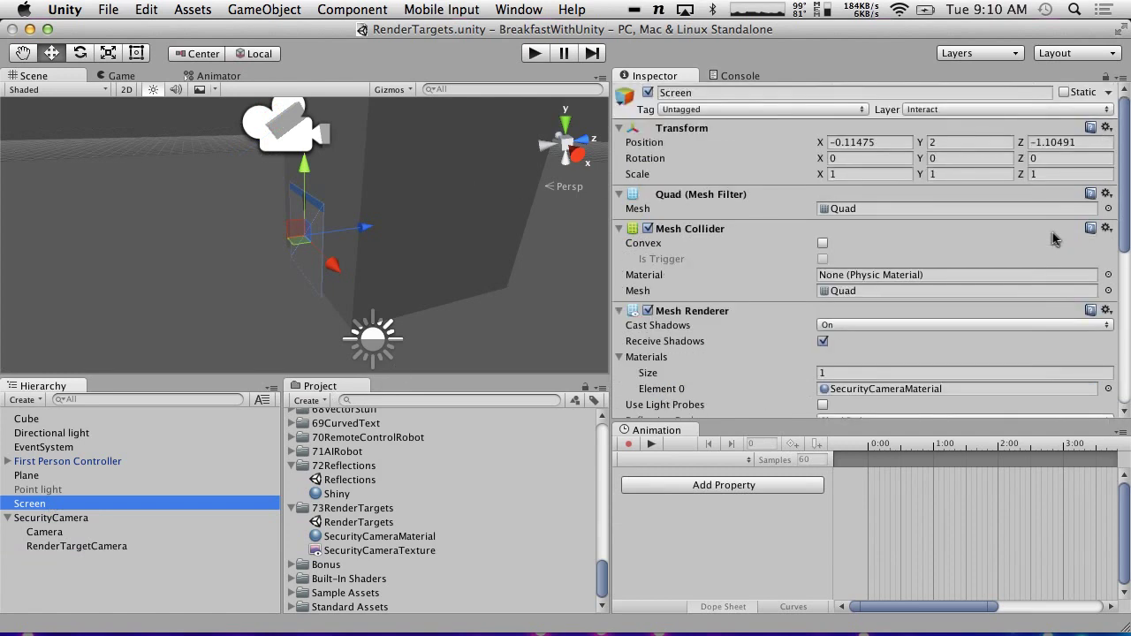
{"action": "left_click", "coordinate": [960, 174]}
- Duplicate the Screen quad and move the copy away from the cube to about X -6.31, Y 4.97
{"action": "scroll", "coordinate": [432, 251], "scroll_direction": "down", "scroll_amount": 3}
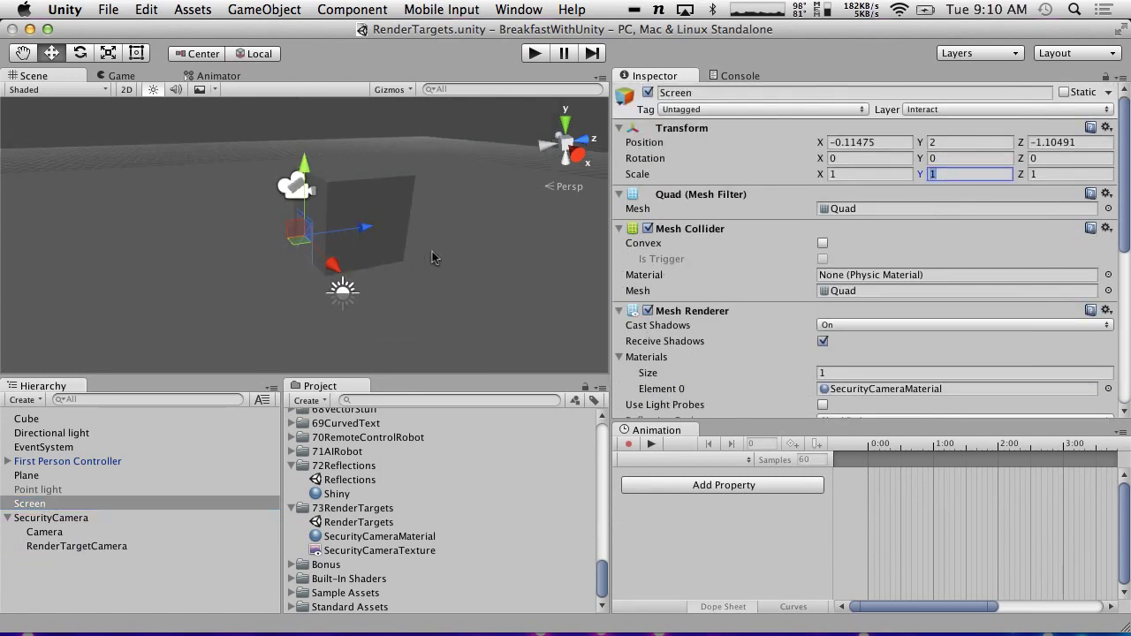
{"action": "left_click", "coordinate": [26, 503]}
{"action": "key", "text": "super+d"}
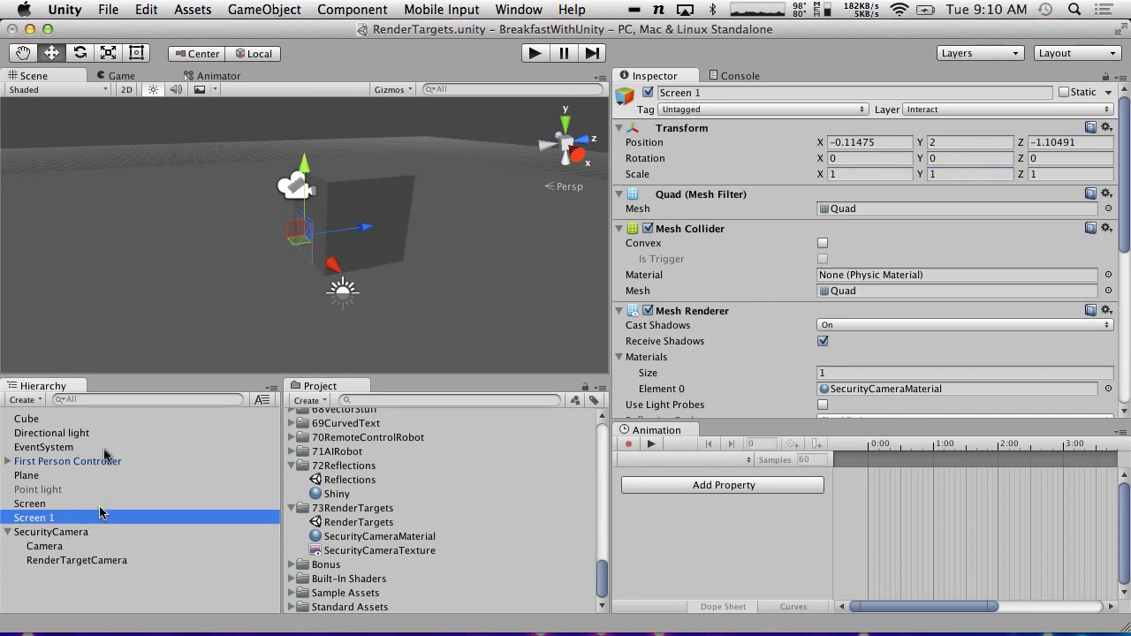
{"action": "scroll", "coordinate": [130, 332], "scroll_direction": "down", "scroll_amount": 1}
{"action": "left_click_drag", "start_coordinate": [334, 268], "coordinate": [246, 218]}
{"action": "left_click_drag", "start_coordinate": [257, 126], "coordinate": [261, 74]}
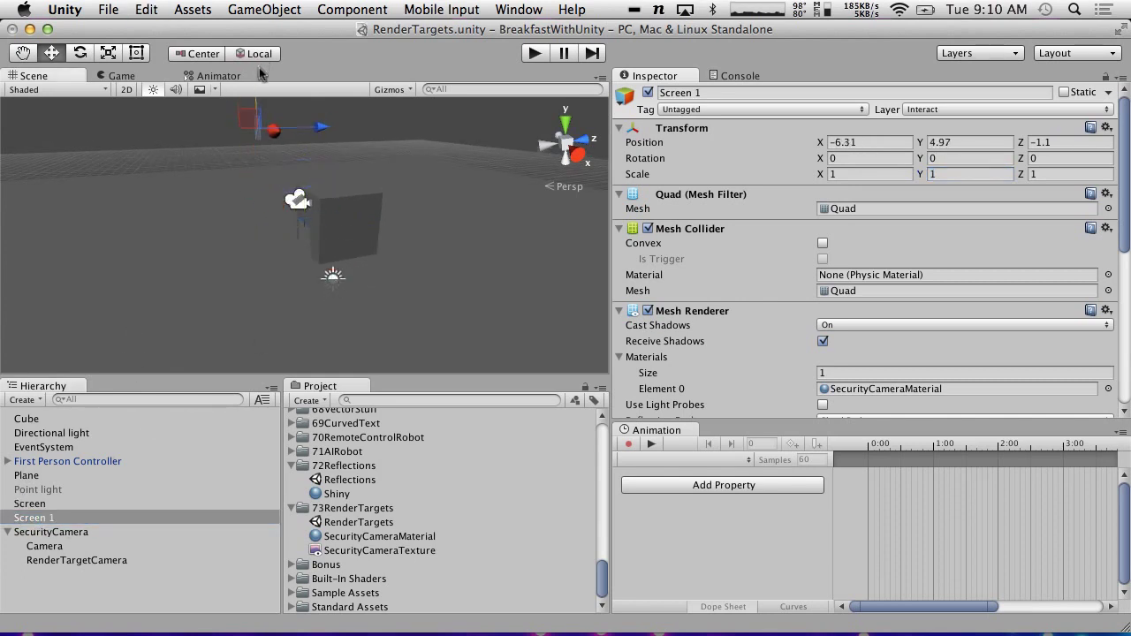
- Set the duplicated screen's X scale to 2
{"action": "left_click", "coordinate": [959, 174]}
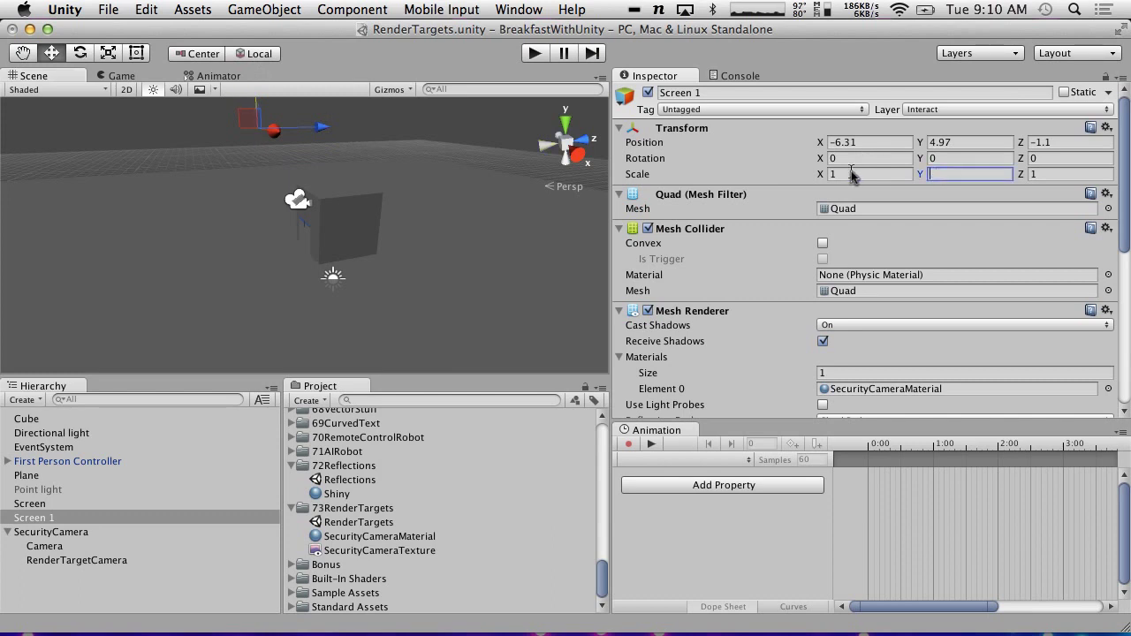
{"action": "left_click", "coordinate": [854, 174]}
{"action": "type", "text": "2"}
{"action": "key", "text": "Return"}
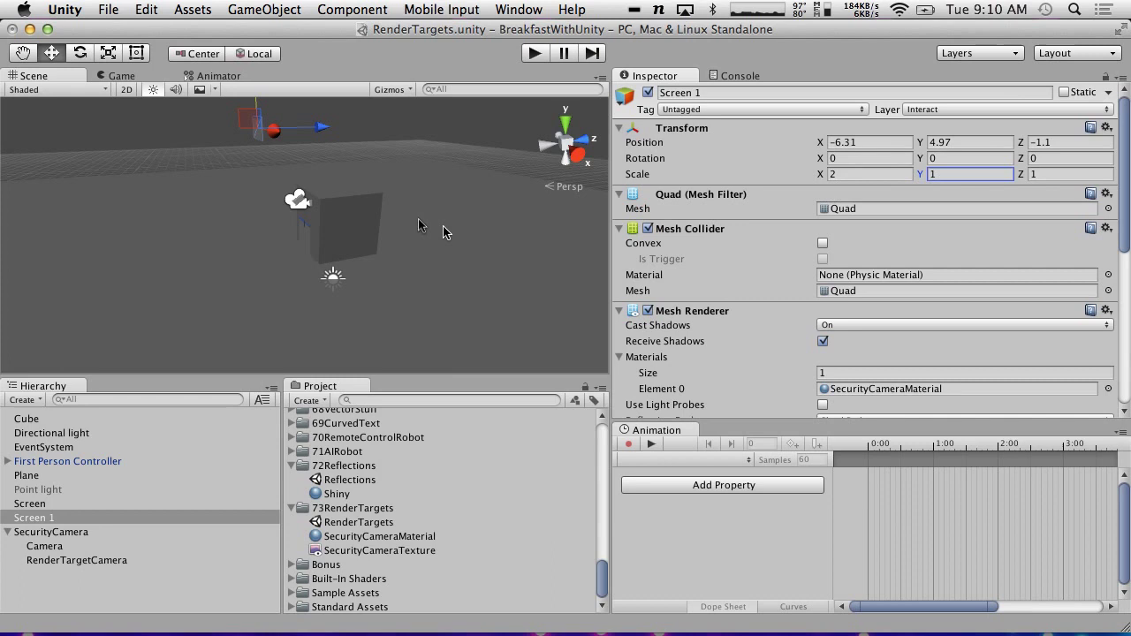
- Move the widened screen down and closer to the cube, to about X -3.84, Y 2.39
{"action": "key", "text": "f"}
{"action": "left_click_drag", "start_coordinate": [346, 262], "coordinate": [656, 251], "text": "alt"}
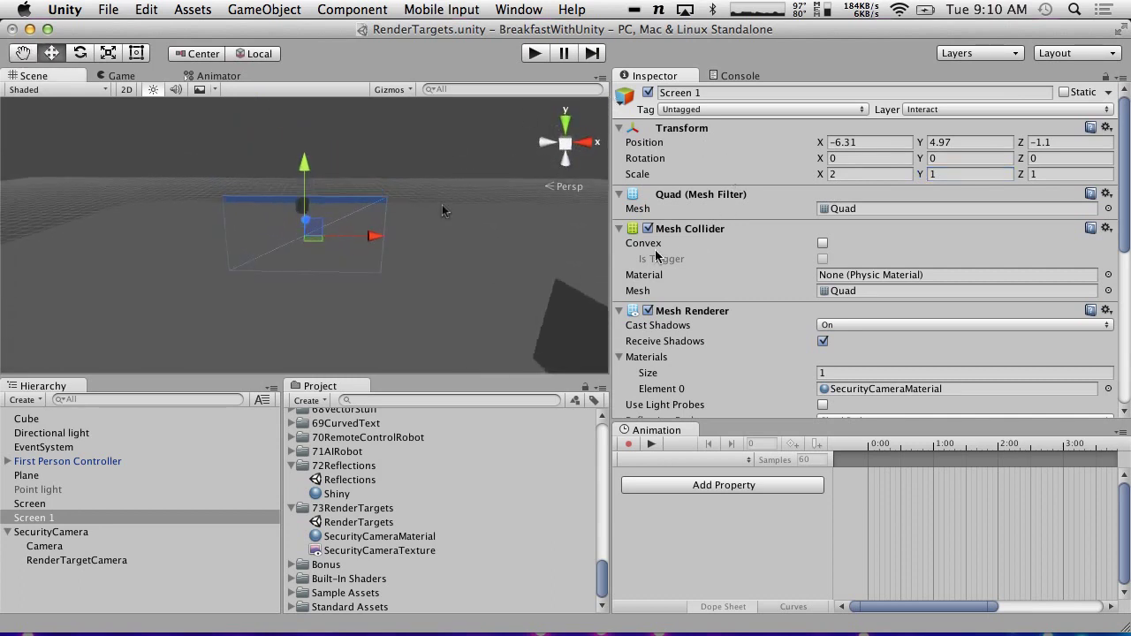
{"action": "left_click_drag", "start_coordinate": [304, 163], "coordinate": [326, 265]}
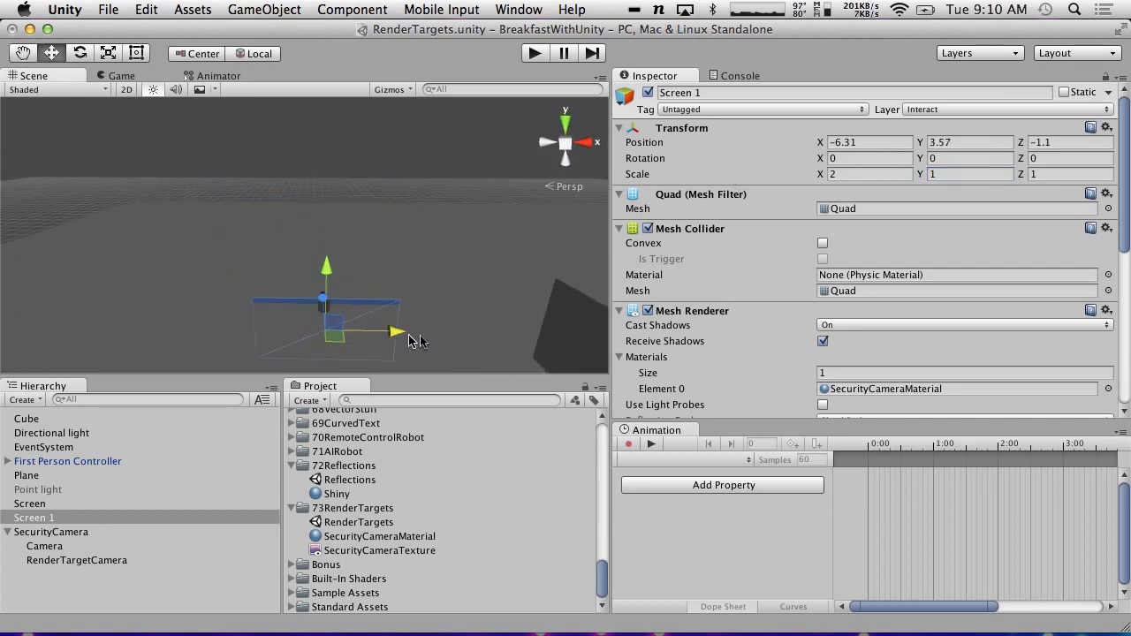
{"action": "left_click_drag", "start_coordinate": [410, 336], "coordinate": [552, 340]}
{"action": "left_click_drag", "start_coordinate": [495, 266], "coordinate": [498, 294]}
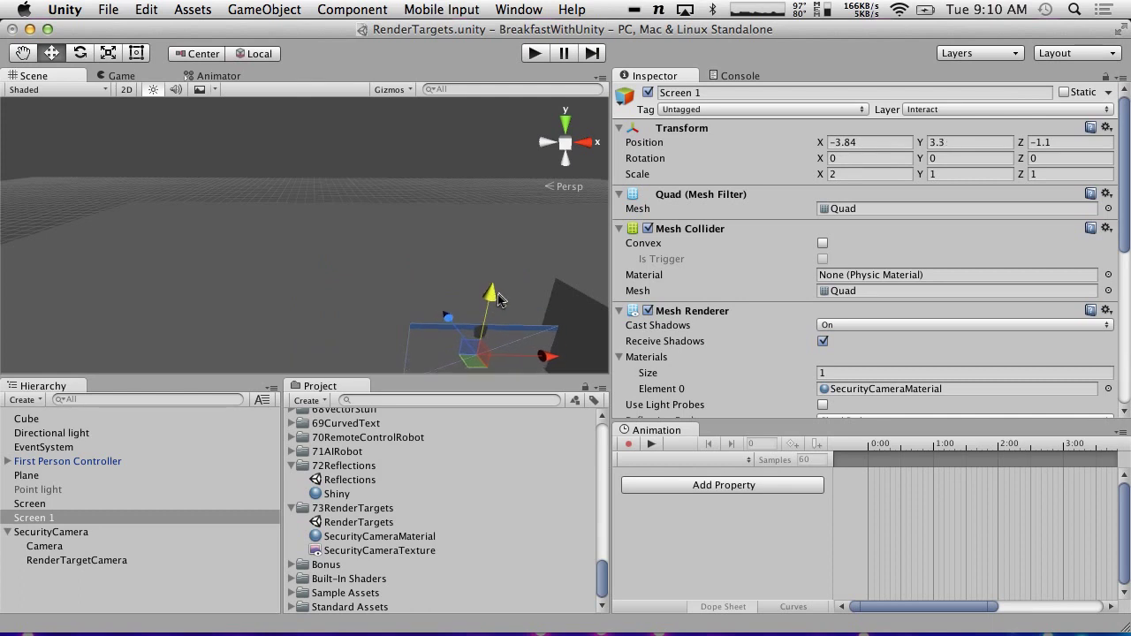
{"action": "key", "text": "f"}
{"action": "left_click_drag", "start_coordinate": [298, 167], "coordinate": [299, 223]}
- Run the scene, walk around to compare the camera image on the square and wide screens, and end the test
{"action": "left_click", "coordinate": [546, 53]}
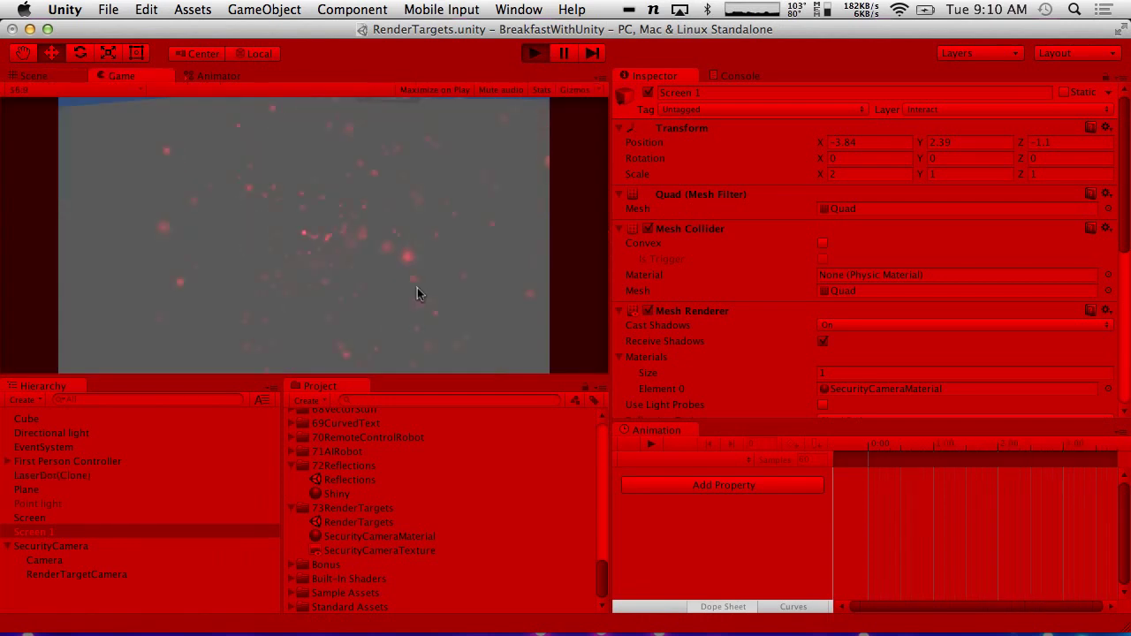
{"action": "key", "text": "w"}
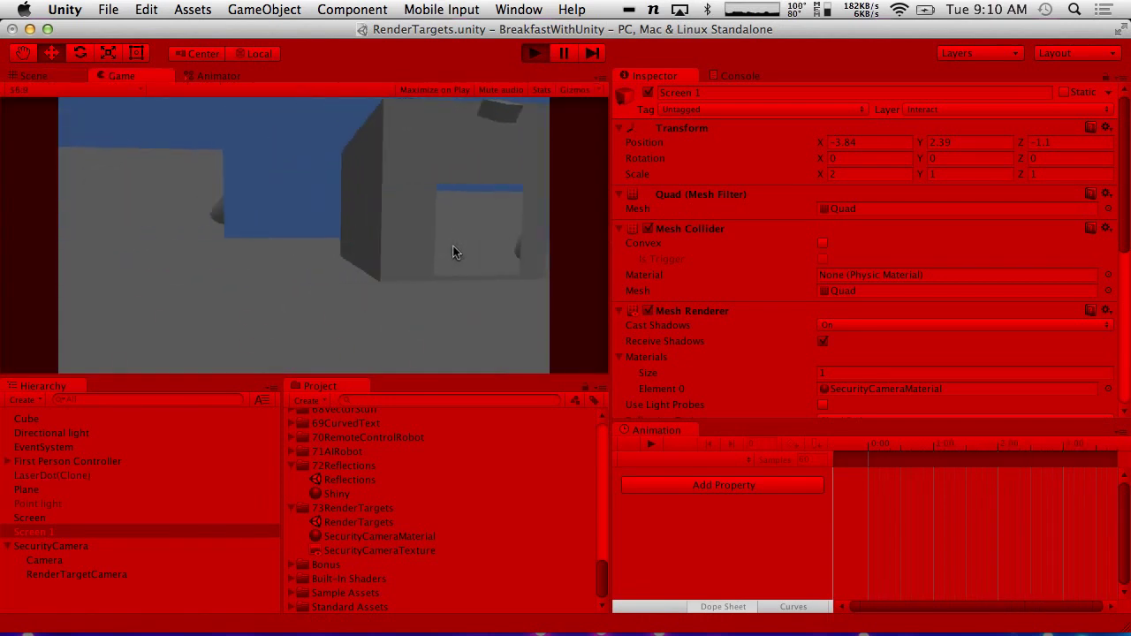
{"action": "key", "text": "s"}
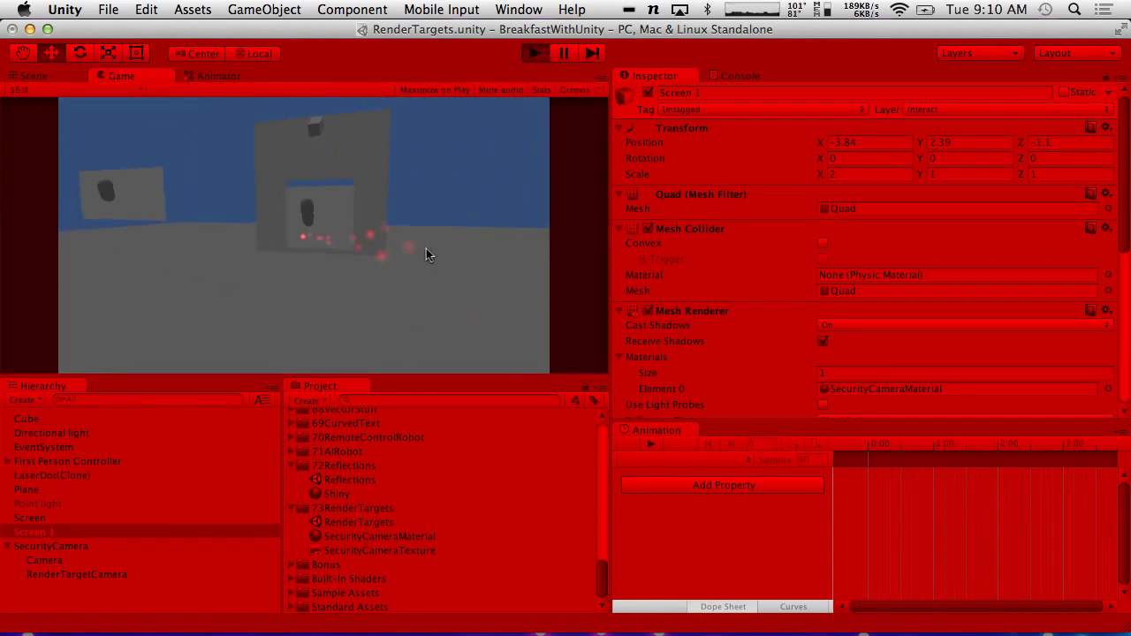
{"action": "key", "text": "w"}
{"action": "left_click", "coordinate": [433, 232]}
{"action": "key", "text": "s"}
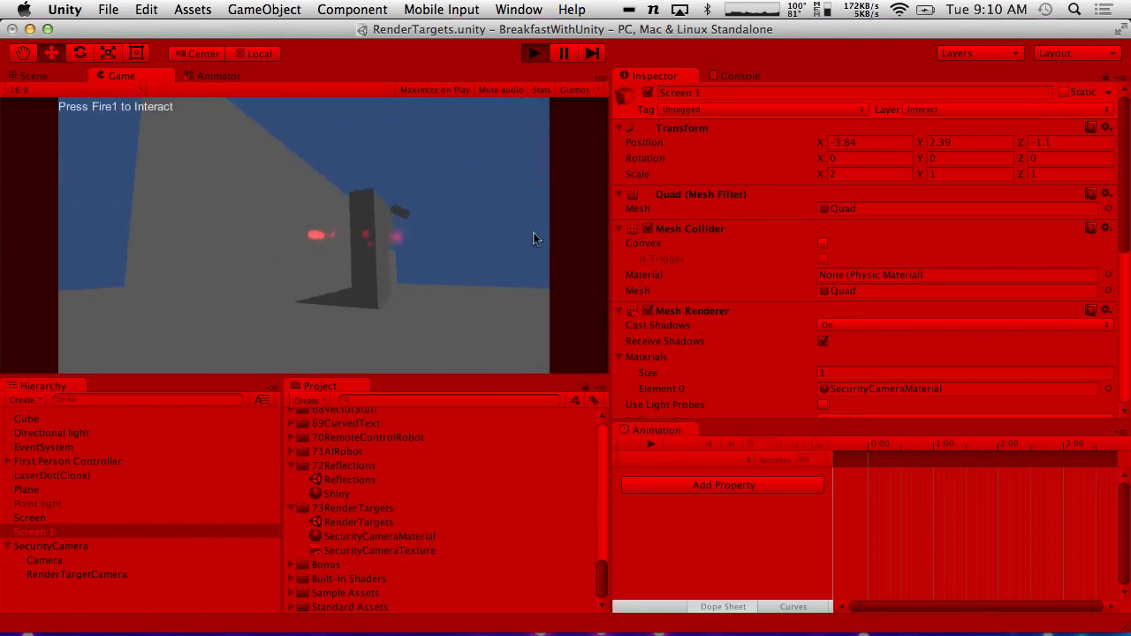
{"action": "key", "text": "a"}
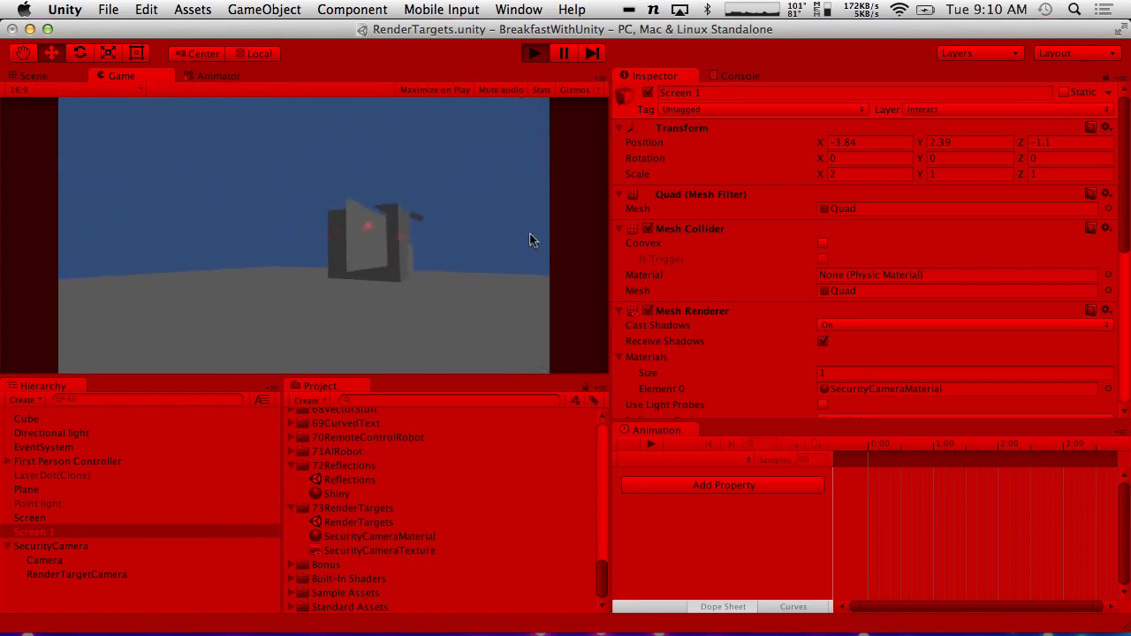
{"action": "key", "text": "w"}
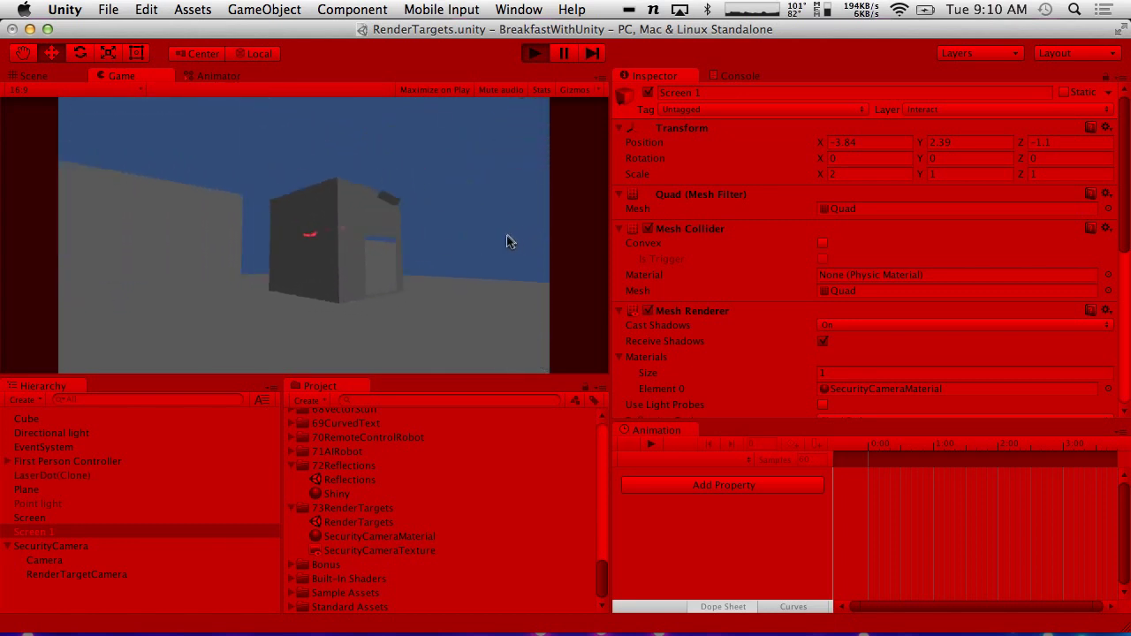
{"action": "key", "text": "s"}
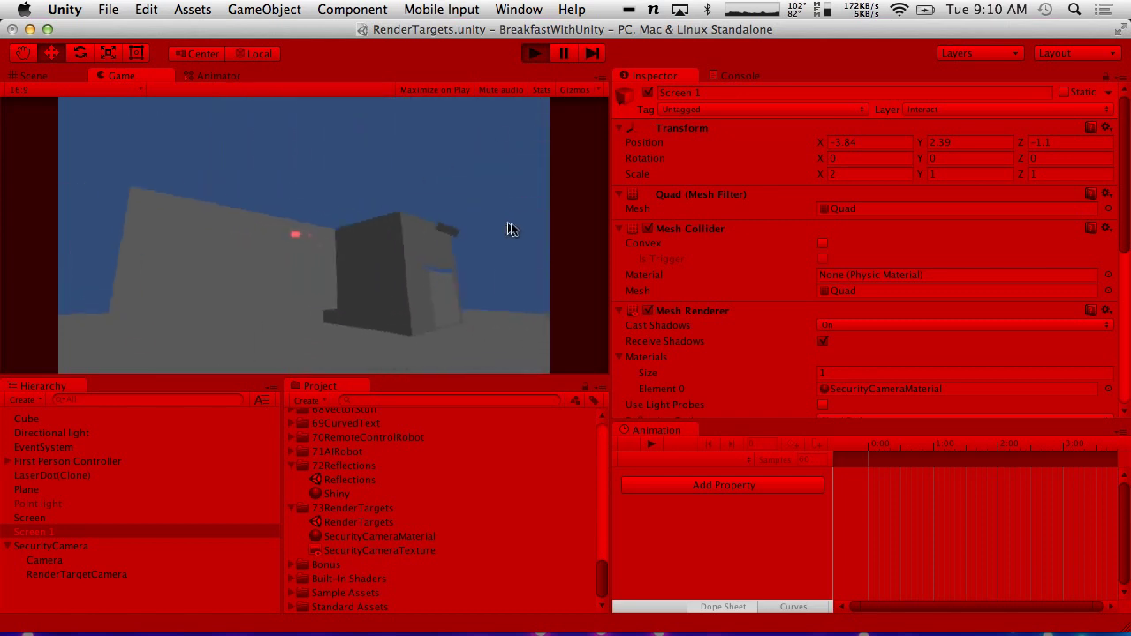
{"action": "key", "text": "d"}
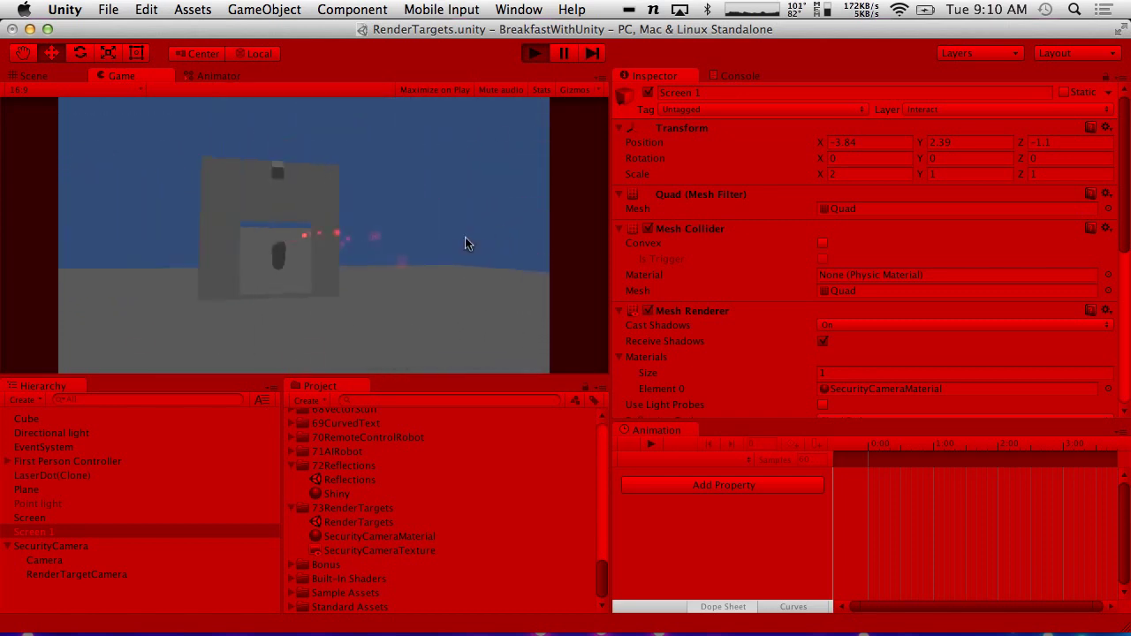
{"action": "left_click", "coordinate": [532, 54]}
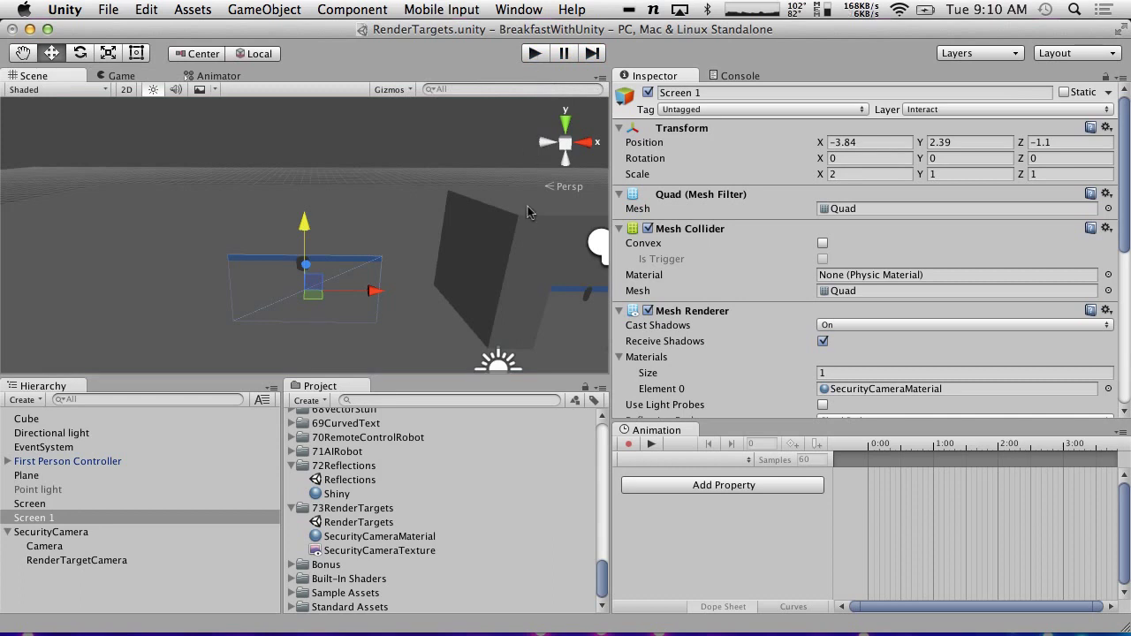
- Create a C# script named SetAspectRatio in the 73RenderTargets folder
{"action": "left_click", "coordinate": [77, 548]}
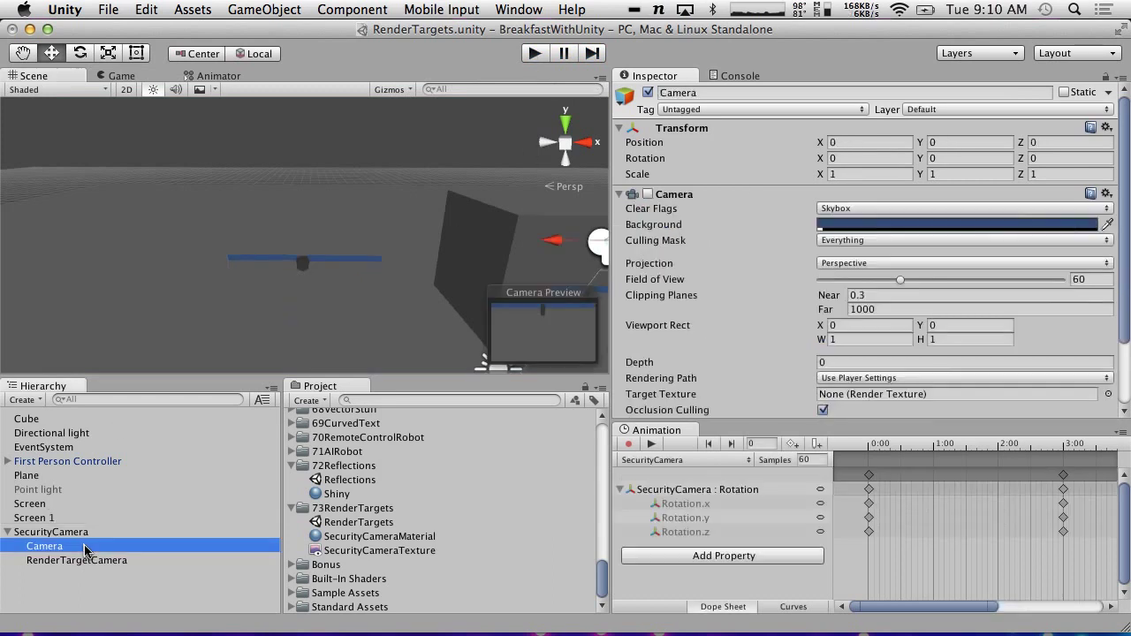
{"action": "left_click", "coordinate": [341, 509]}
{"action": "right_click", "coordinate": [345, 507]}
{"action": "mouse_move", "coordinate": [422, 329]}
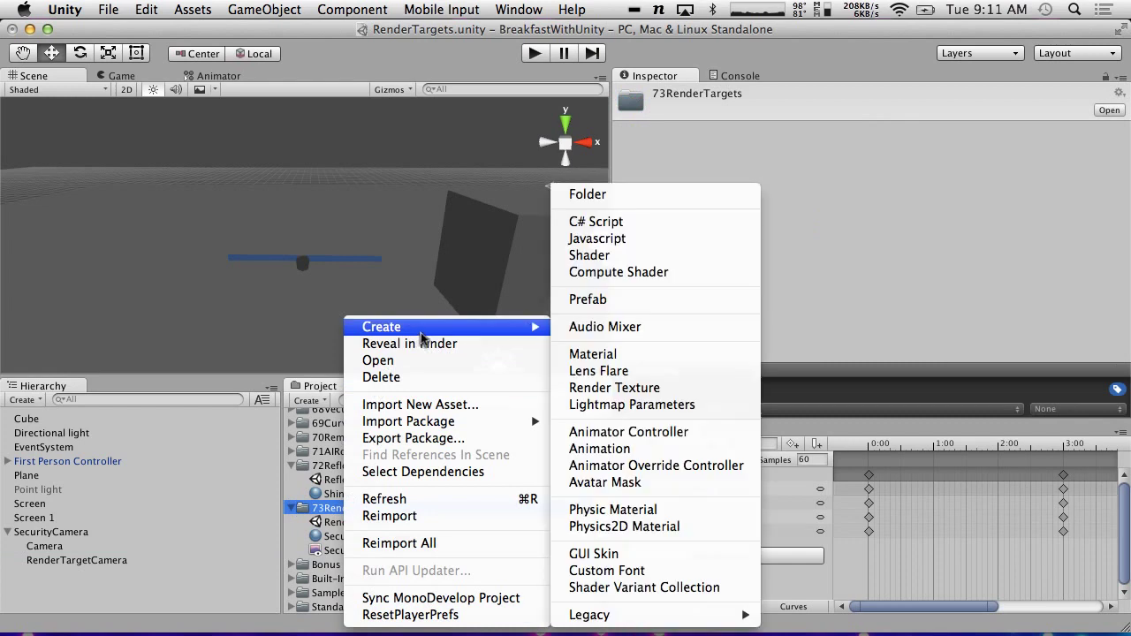
{"action": "left_click", "coordinate": [594, 222]}
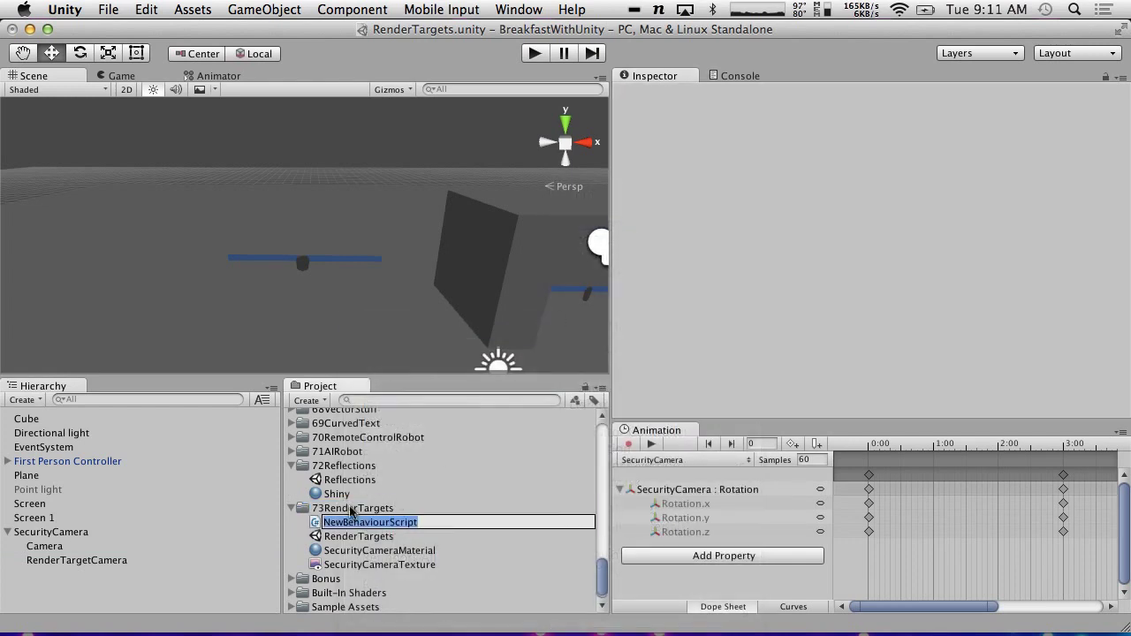
{"action": "type", "text": "SetAspe"}
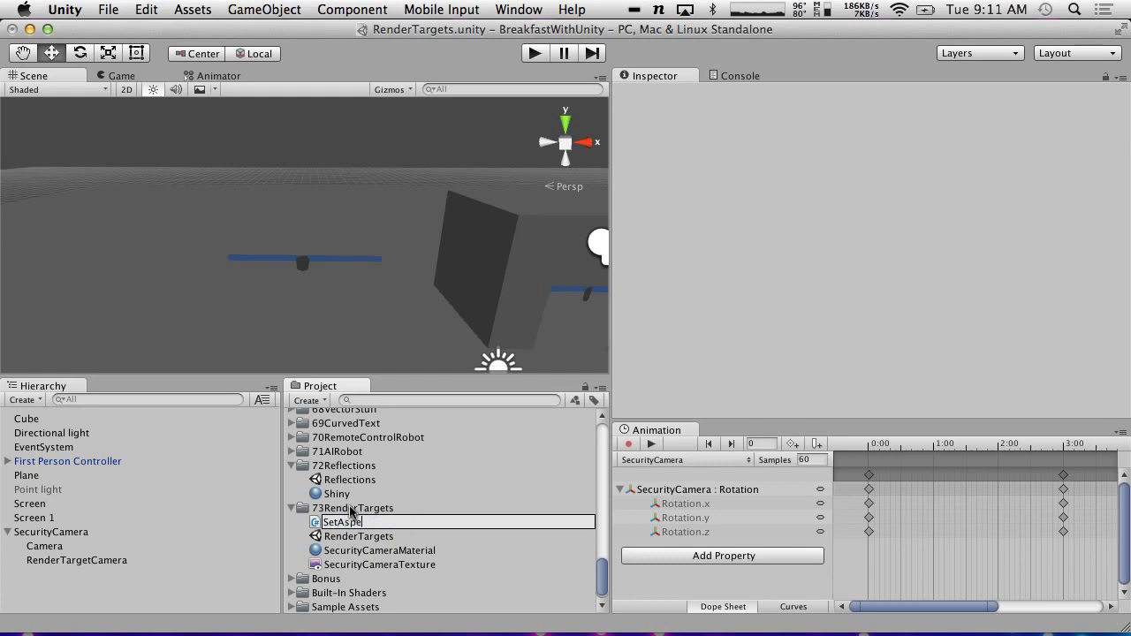
{"action": "type", "text": "ctRatio"}
{"action": "key", "text": "Return"}
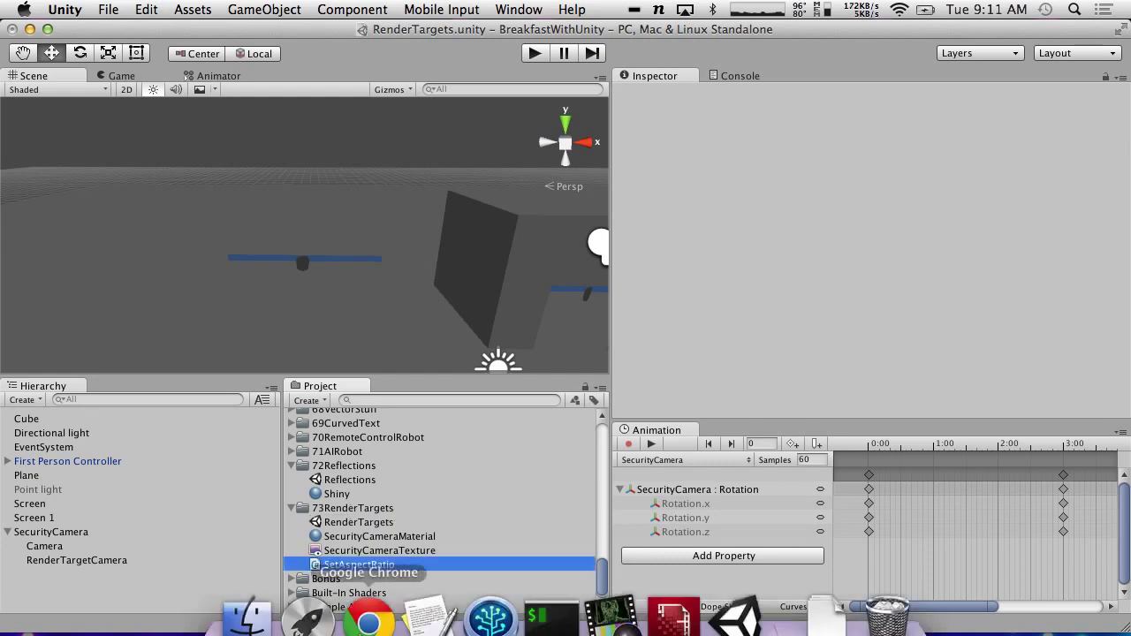
- Review the Camera component settings of the SecurityCamera's Camera child, and open the SetAspectRatio script in MonoDevelop
{"action": "left_click", "coordinate": [76, 560]}
{"action": "left_click", "coordinate": [67, 547]}
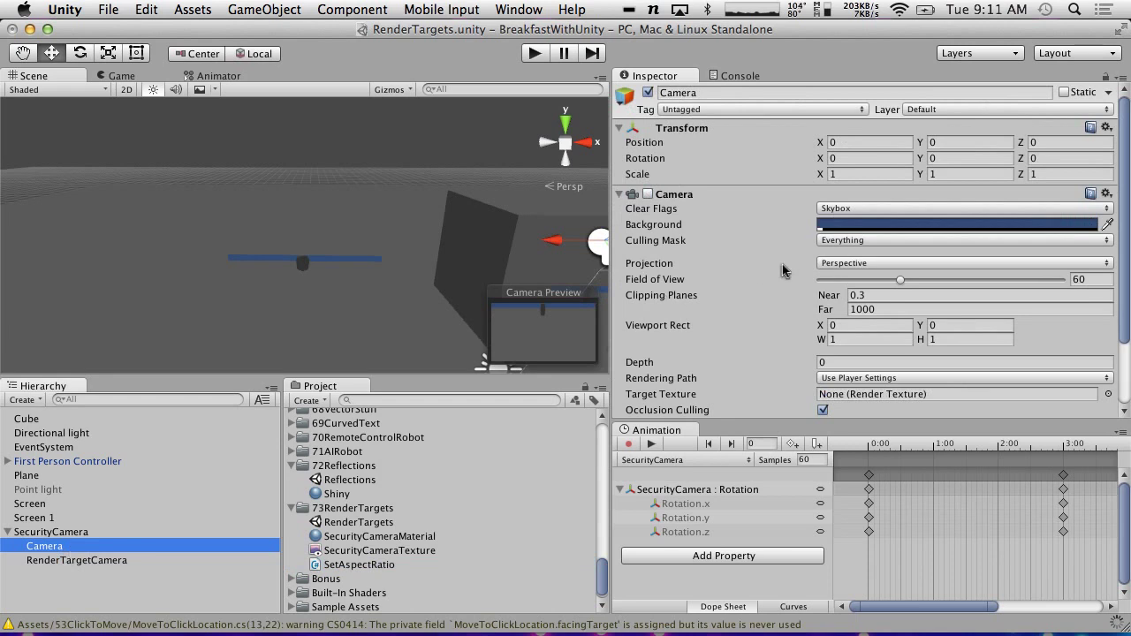
{"action": "scroll", "coordinate": [782, 269], "scroll_direction": "down", "scroll_amount": 3}
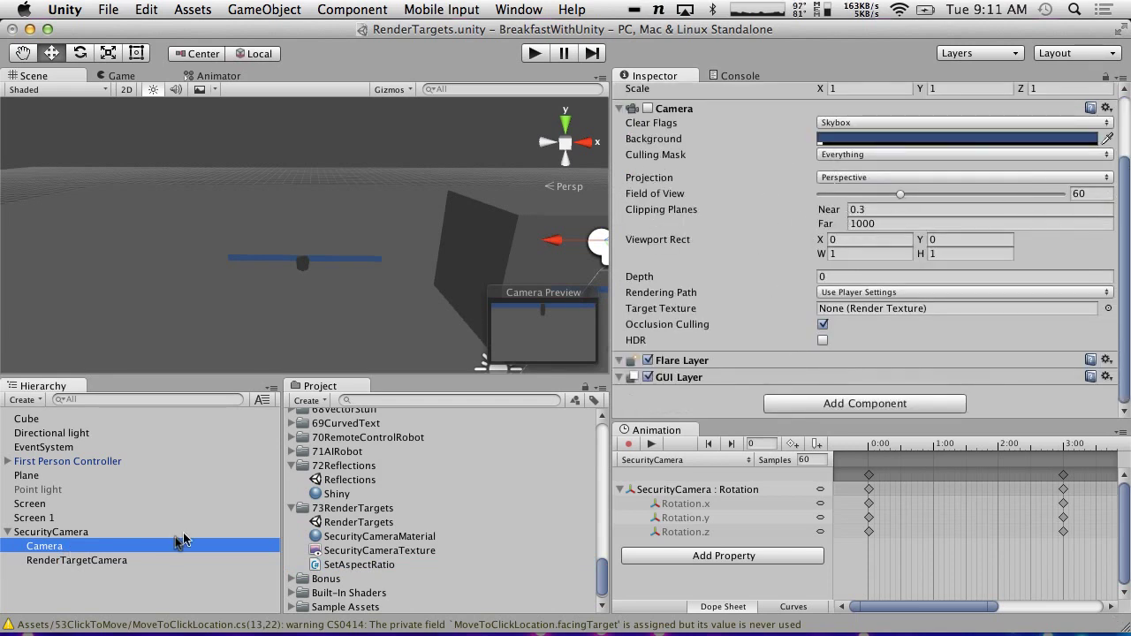
{"action": "left_click", "coordinate": [352, 564]}
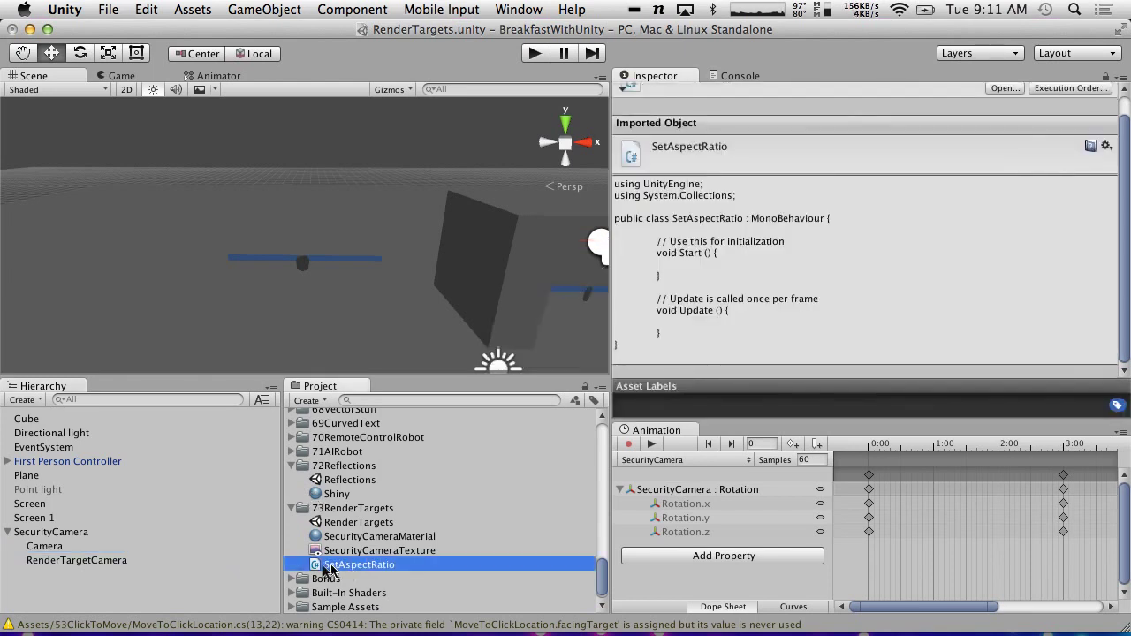
{"action": "double_click", "coordinate": [323, 569]}
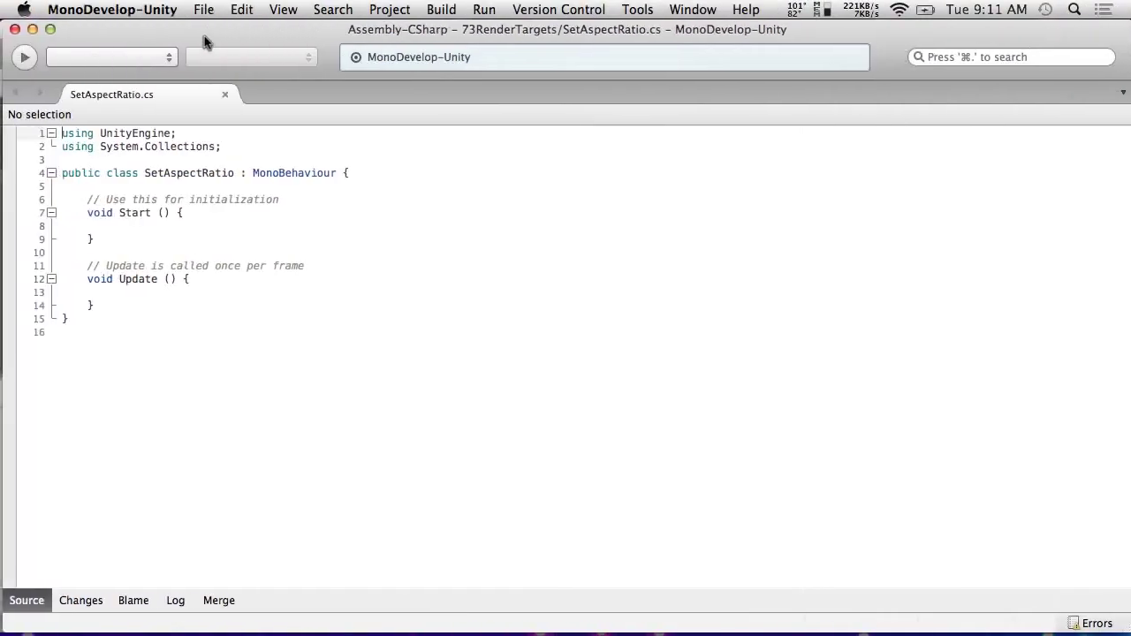
- Put the SetAspectRatio class's opening brace on its own line and declare public float aspectRatio = 1.0f
{"action": "left_click_drag", "start_coordinate": [164, 44], "coordinate": [155, 9]}
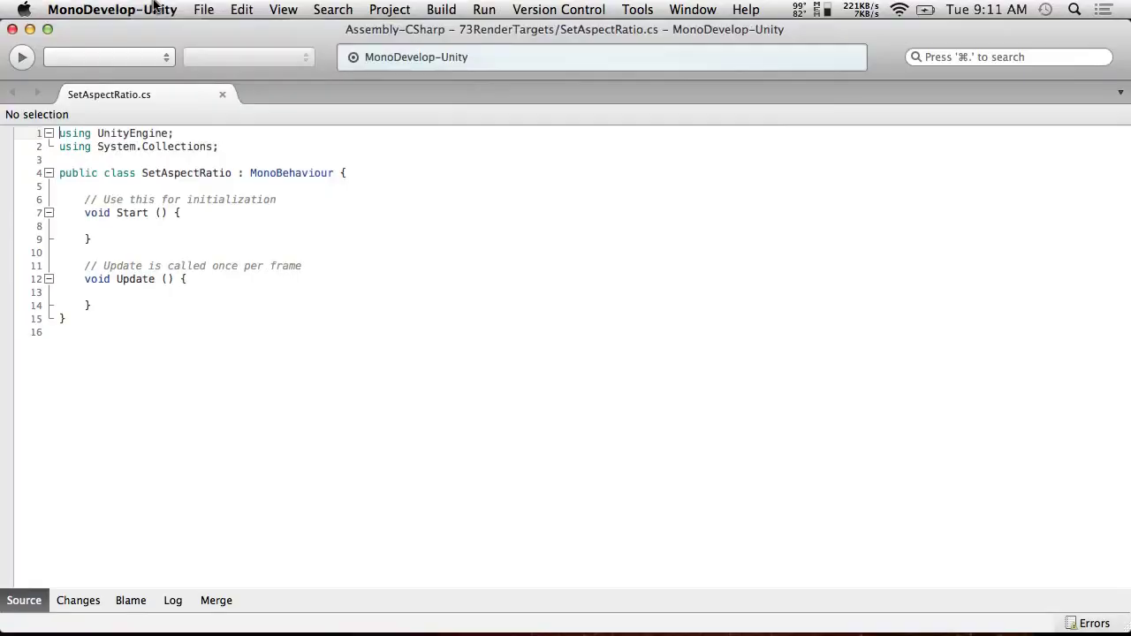
{"action": "left_click", "coordinate": [344, 174]}
{"action": "key", "text": "BackSpace"}
{"action": "key", "text": "Return"}
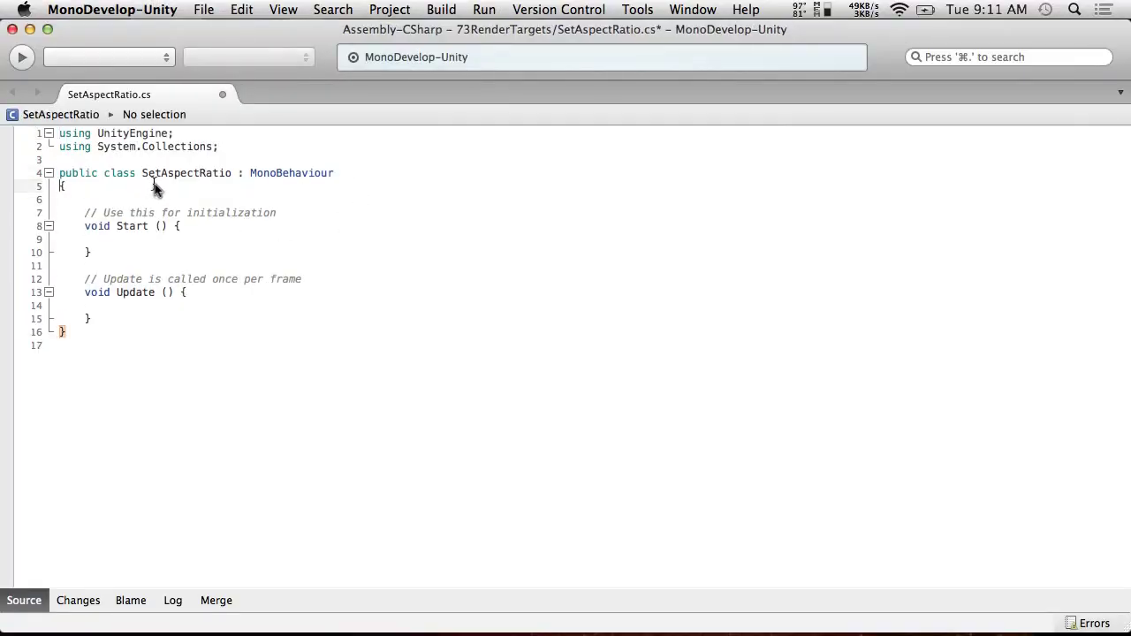
{"action": "key", "text": "Return"}
{"action": "type", "text": "public float aspectRatio = 1.0f;"}
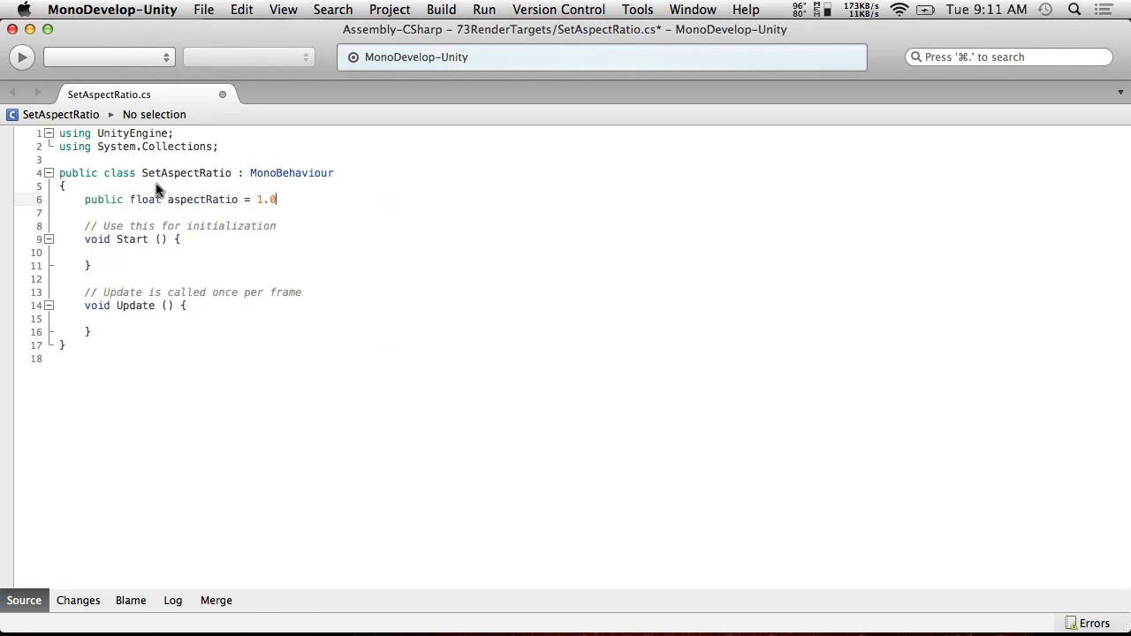
- Put the opening brace of the Start method on its own line, ready for code in its body
{"action": "left_click", "coordinate": [176, 240]}
{"action": "key", "text": "Return"}
{"action": "left_click", "coordinate": [168, 265]}
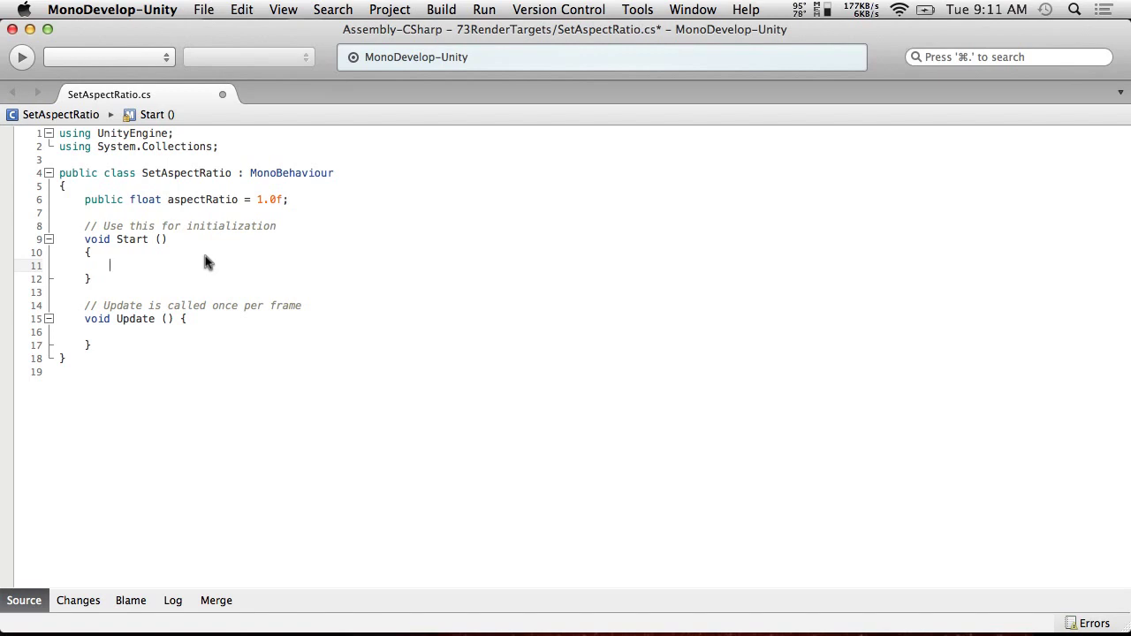
{"action": "type", "text": "Camera"}
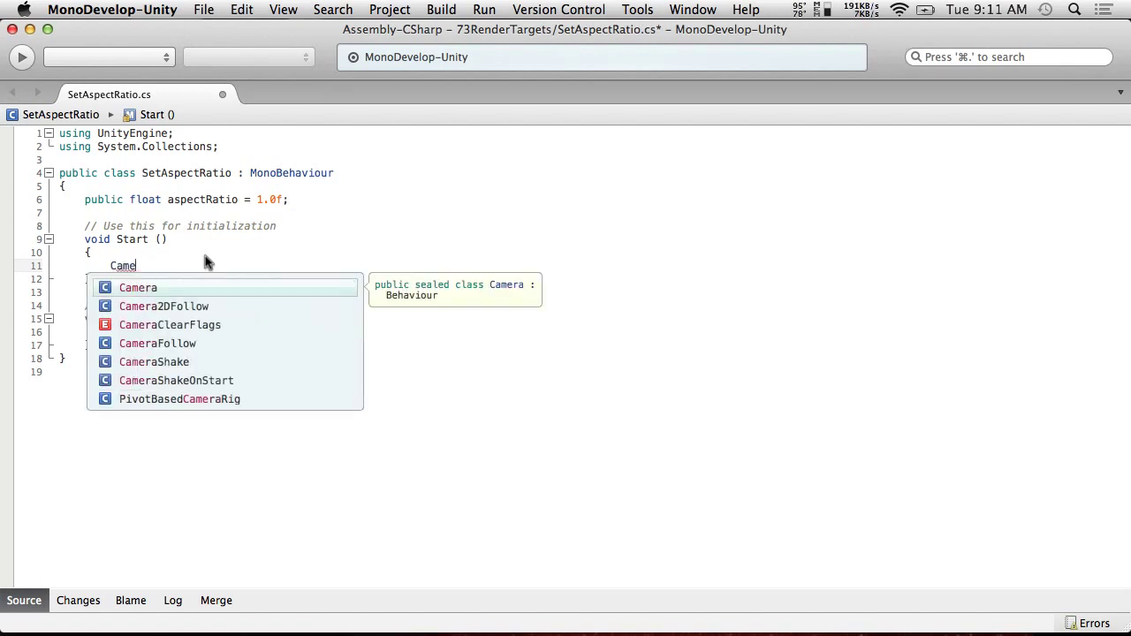
{"action": "key", "text": "BackSpace"}
{"action": "key", "text": "BackSpace"}
{"action": "key", "text": "BackSpace"}
{"action": "key", "text": "BackSpace"}
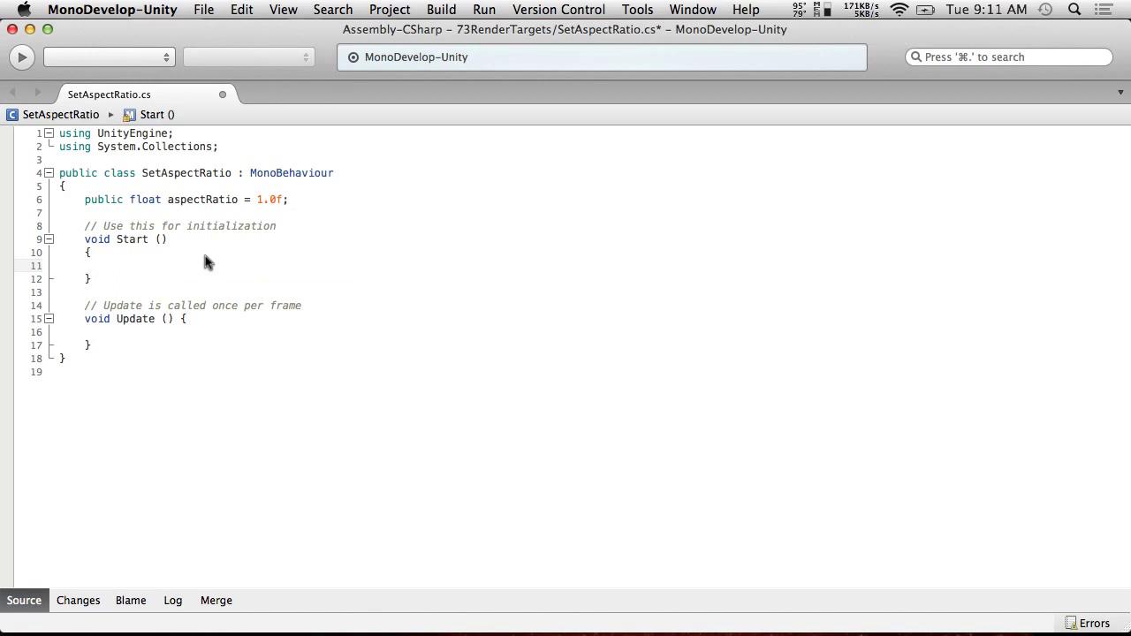
- Write GetComponent<Camera>().aspect = aspectRatio; in the Start method and save the script
{"action": "type", "text": "GetComponent<Came"}
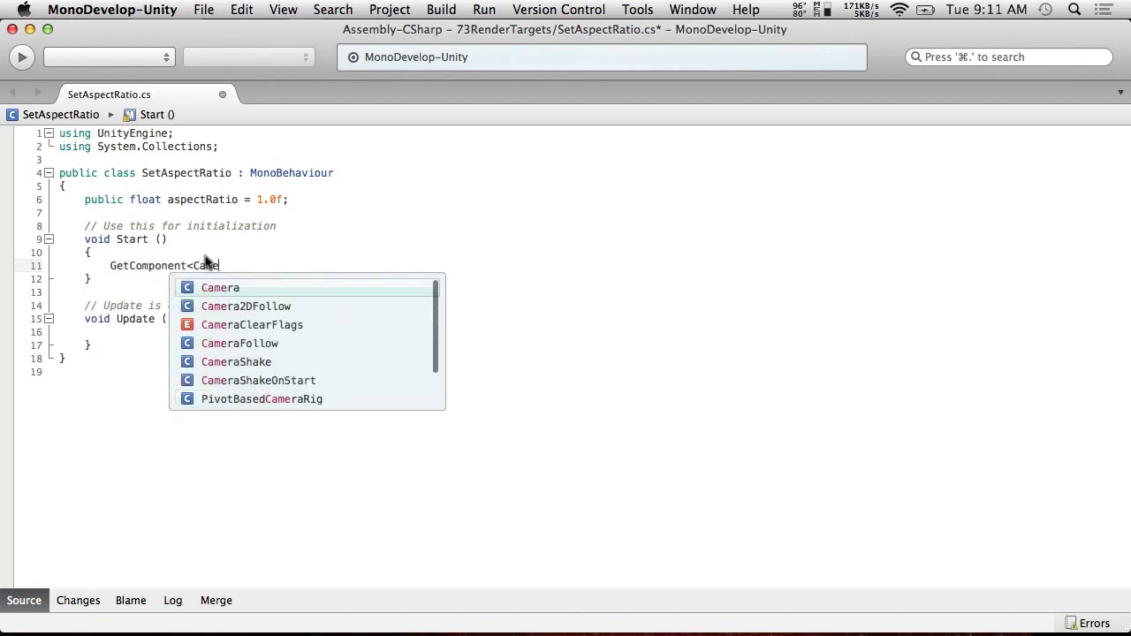
{"action": "type", "text": "ra>()"}
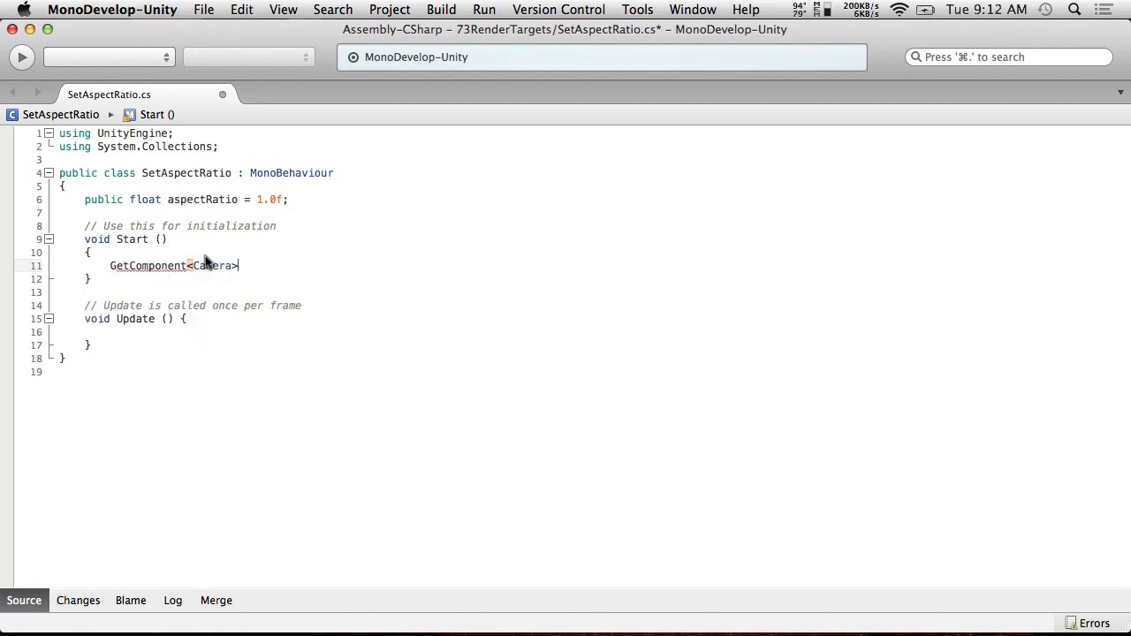
{"action": "type", "text": "."}
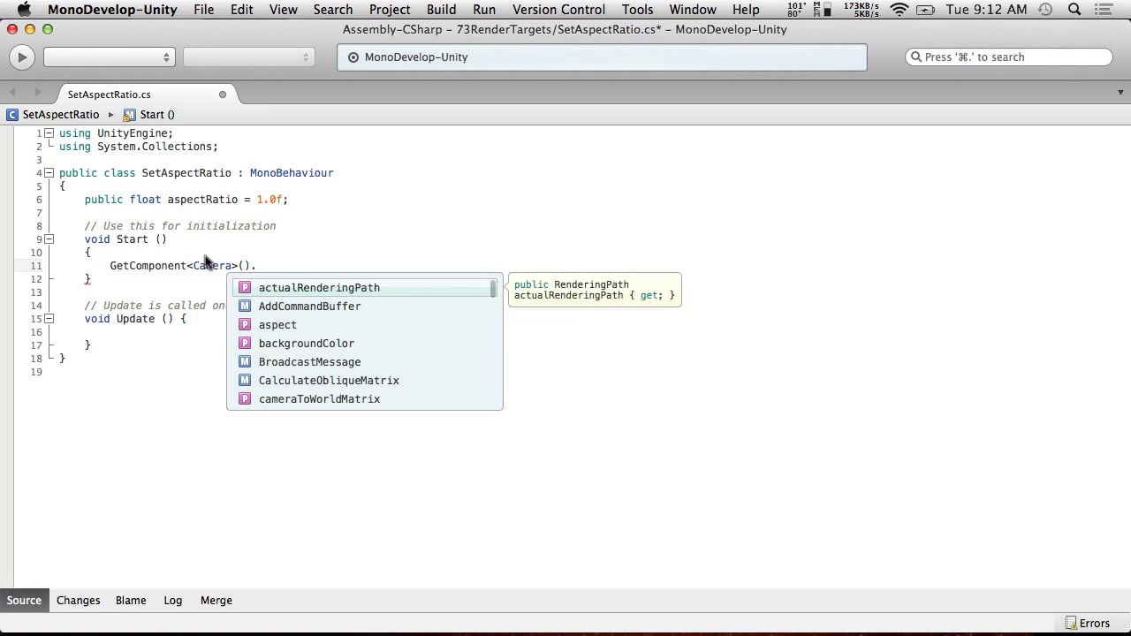
{"action": "type", "text": "as"}
{"action": "key", "text": "Return"}
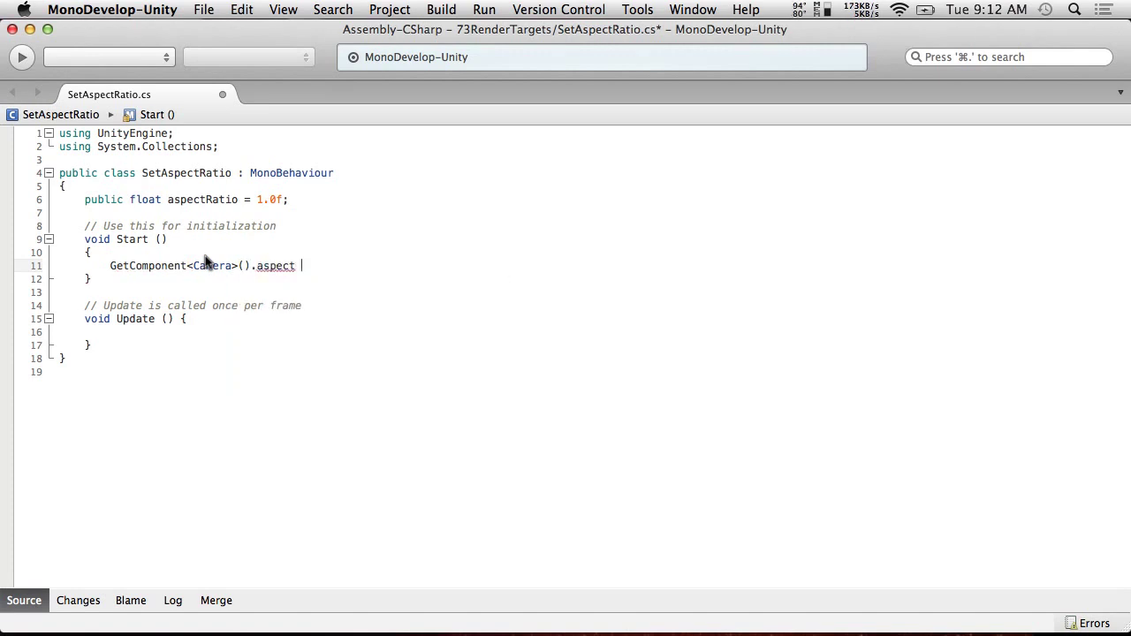
{"action": "type", "text": "= aspectRatio;"}
{"action": "left_click", "coordinate": [204, 7]}
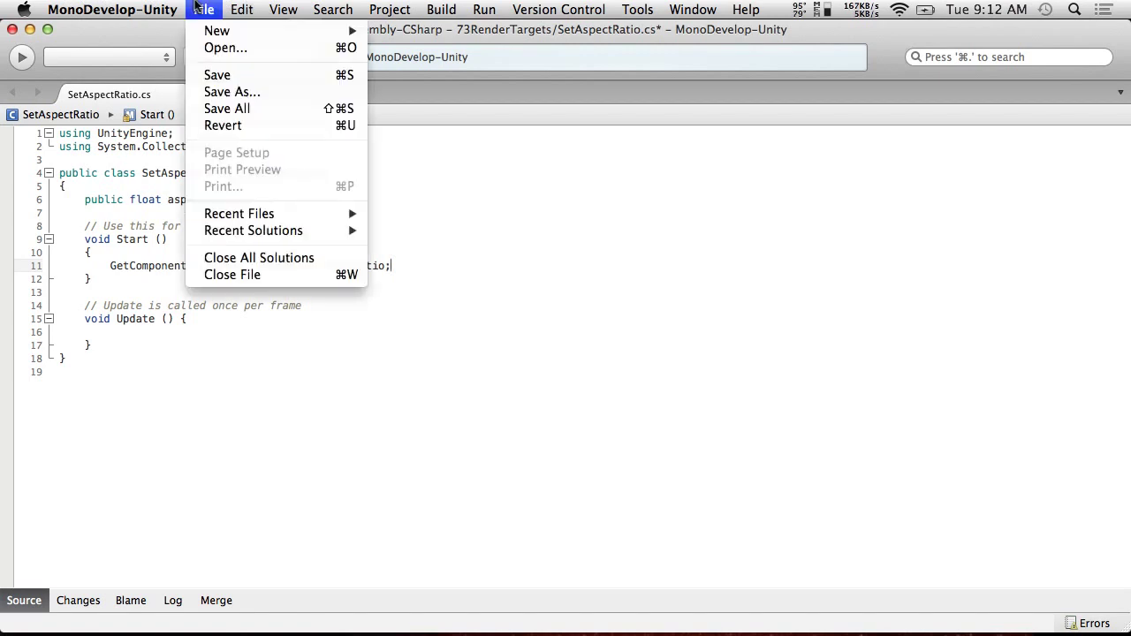
{"action": "left_click", "coordinate": [206, 9]}
{"action": "left_click", "coordinate": [204, 10]}
{"action": "left_click", "coordinate": [232, 74]}
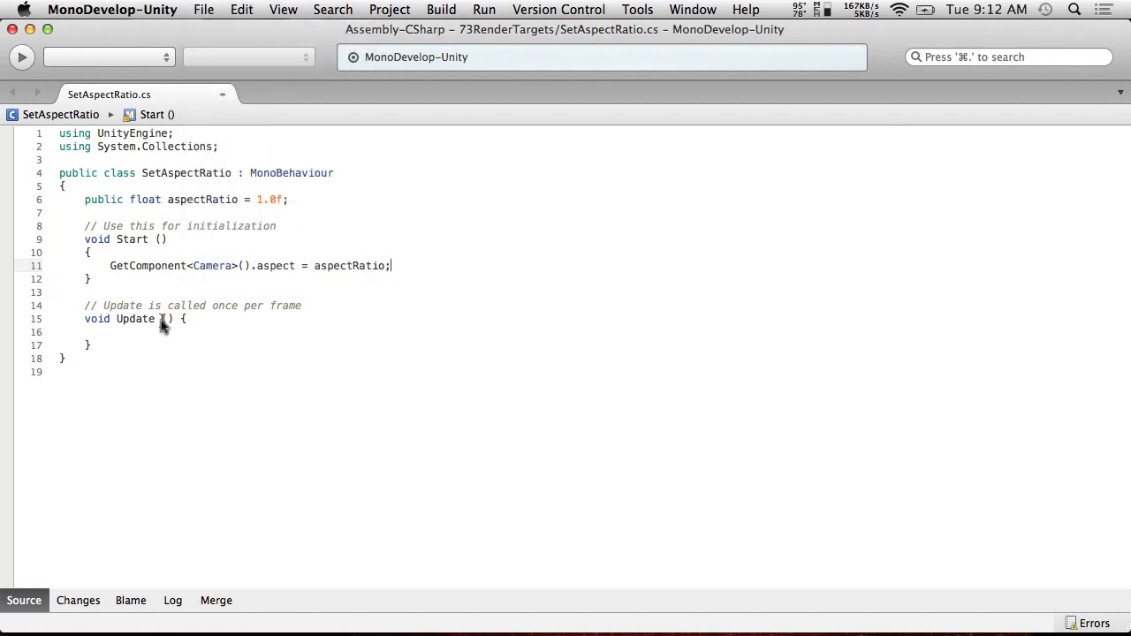
- Delete the empty Update method together with its comment
{"action": "left_click", "coordinate": [113, 343]}
{"action": "key", "text": "shift+Up"}
{"action": "key", "text": "shift+Up"}
{"action": "key", "text": "shift+Up"}
{"action": "key", "text": "shift+Up"}
{"action": "key", "text": "shift+Up"}
{"action": "key", "text": "BackSpace"}
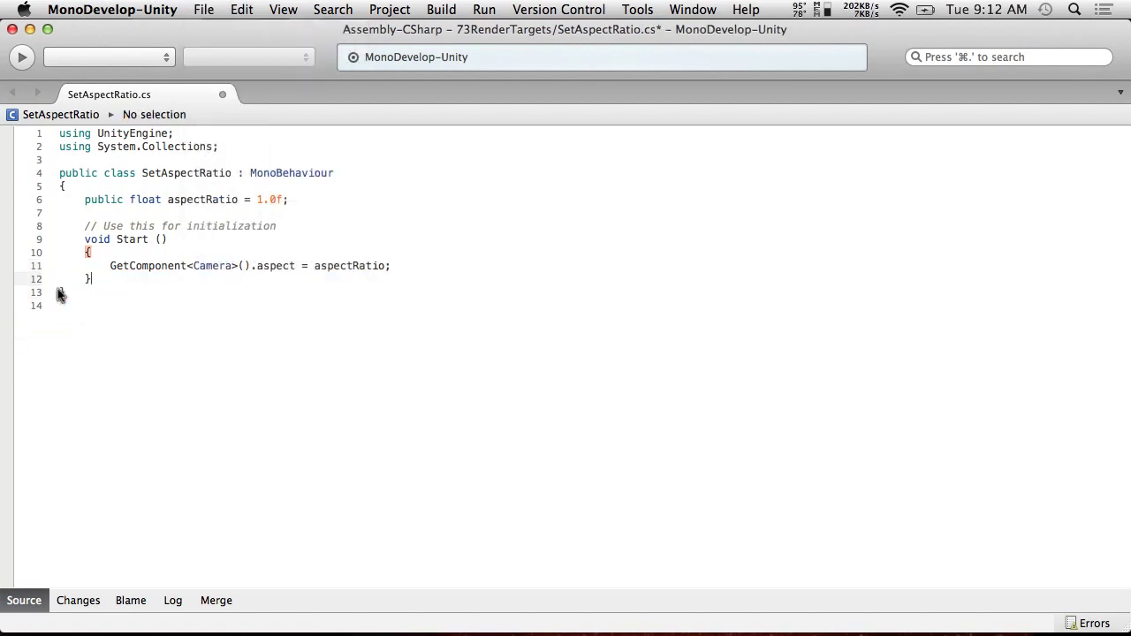
{"action": "left_click", "coordinate": [203, 10]}
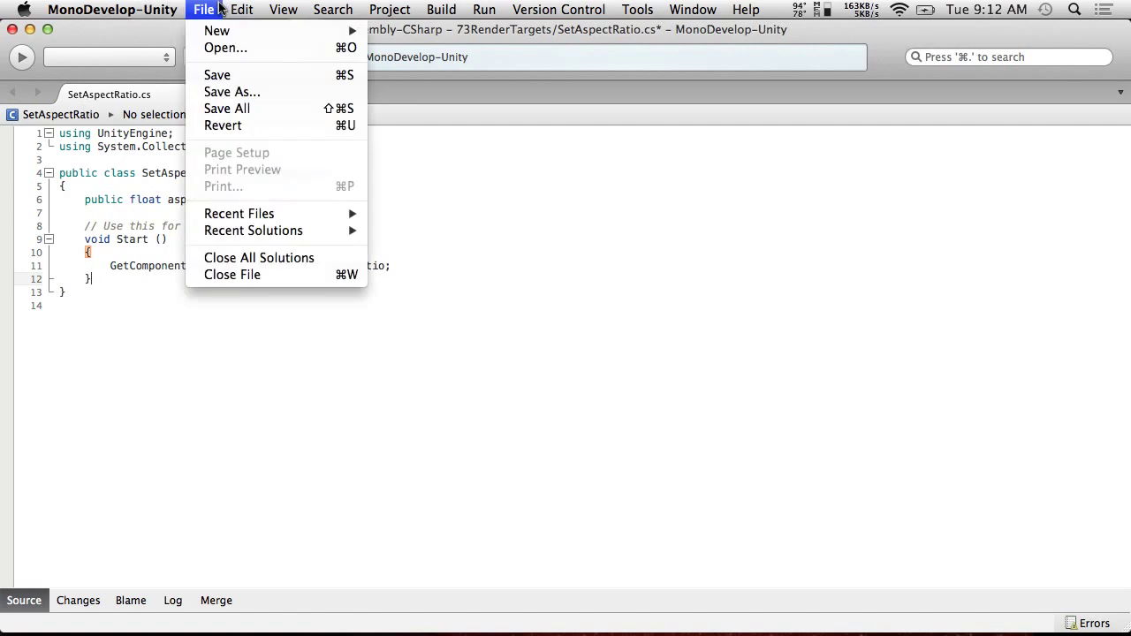
{"action": "left_click", "coordinate": [219, 5]}
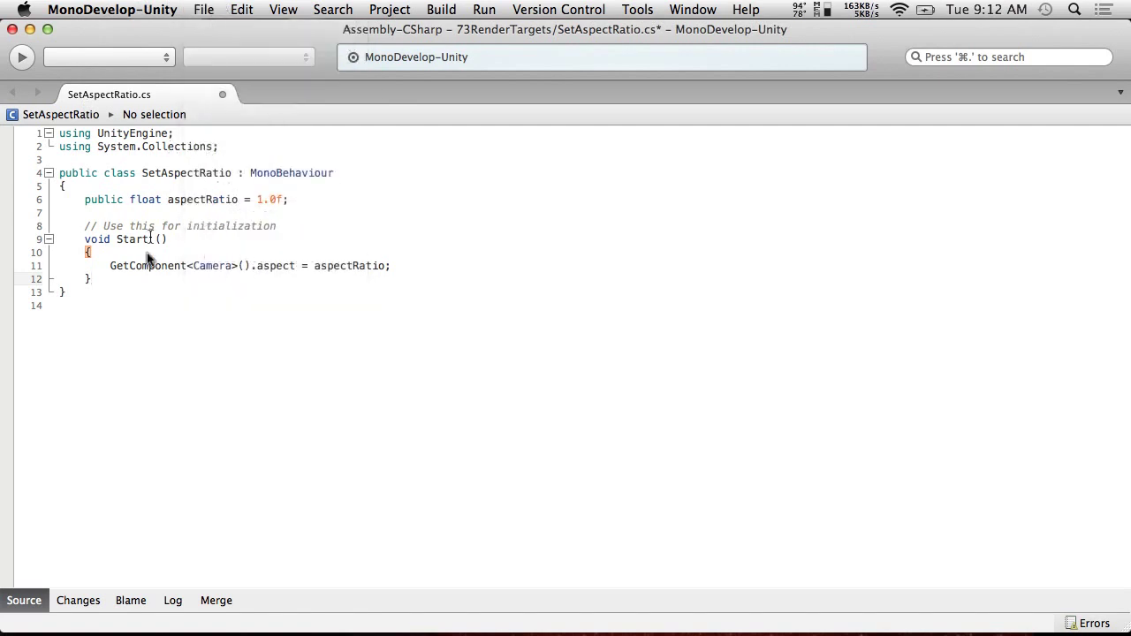
- Declare public bool realtimeUpdate = false; below the aspectRatio variable
{"action": "left_click", "coordinate": [313, 202]}
{"action": "key", "text": "Return"}
{"action": "type", "text": "public bool "}
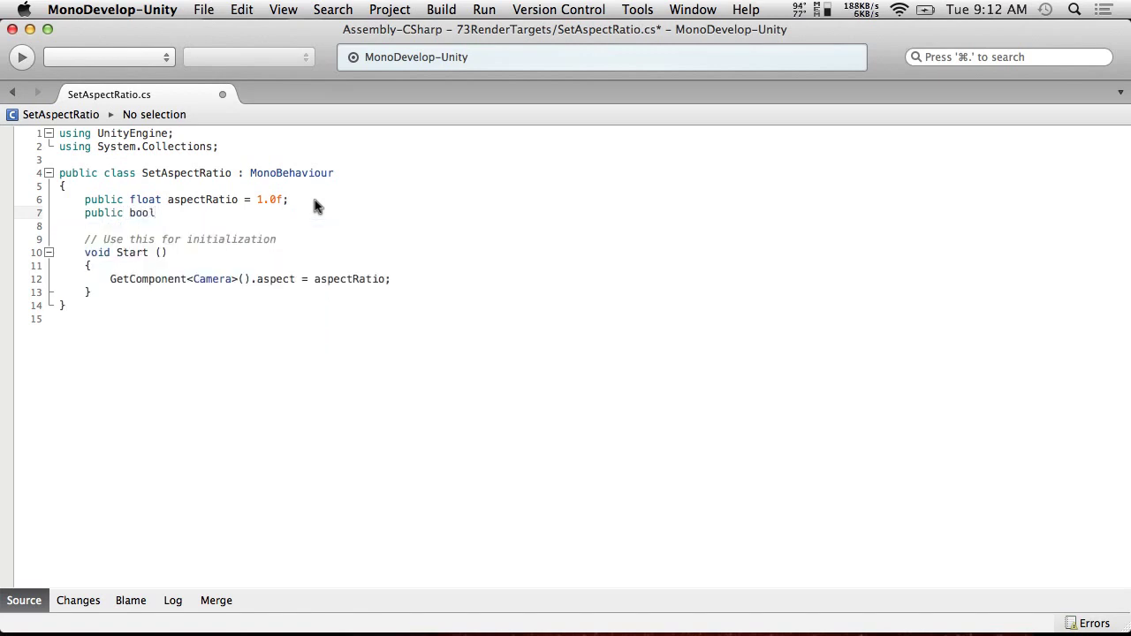
{"action": "type", "text": "realtimeUpdate"}
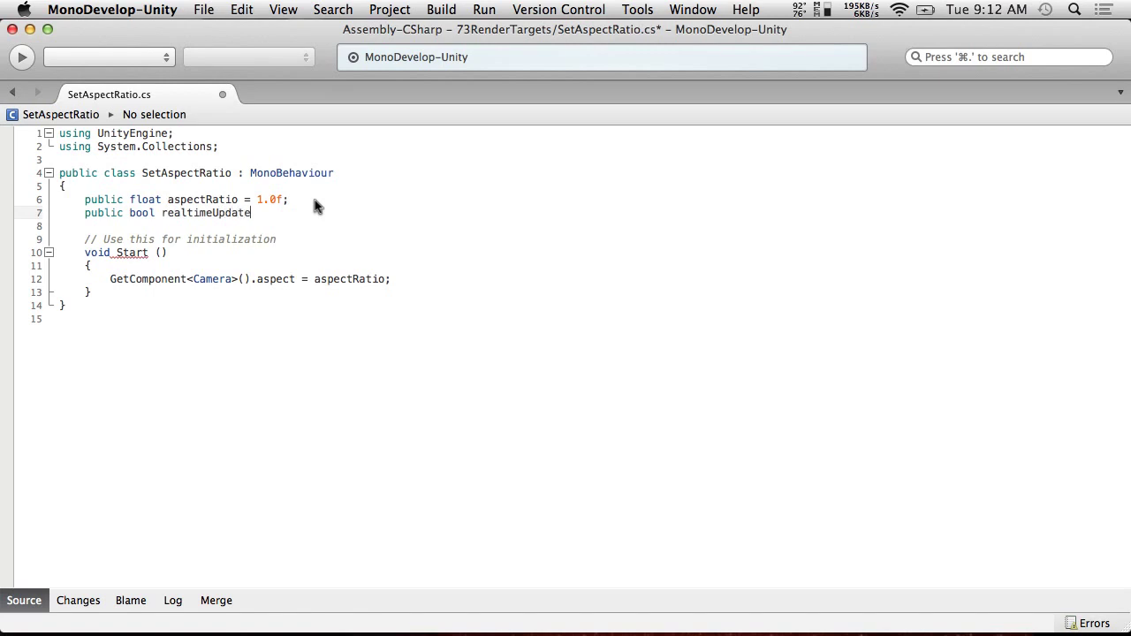
{"action": "type", "text": " = false;"}
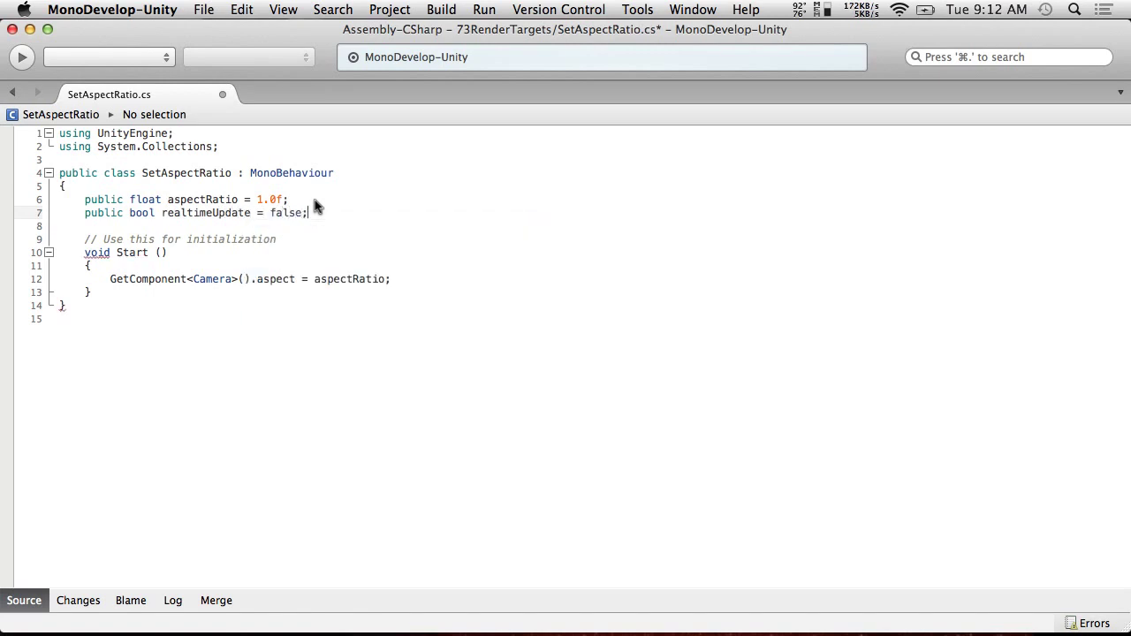
- Declare a private Camera variable named camera below the public variables, separated by a blank line
{"action": "left_click", "coordinate": [104, 292]}
{"action": "left_click", "coordinate": [327, 216]}
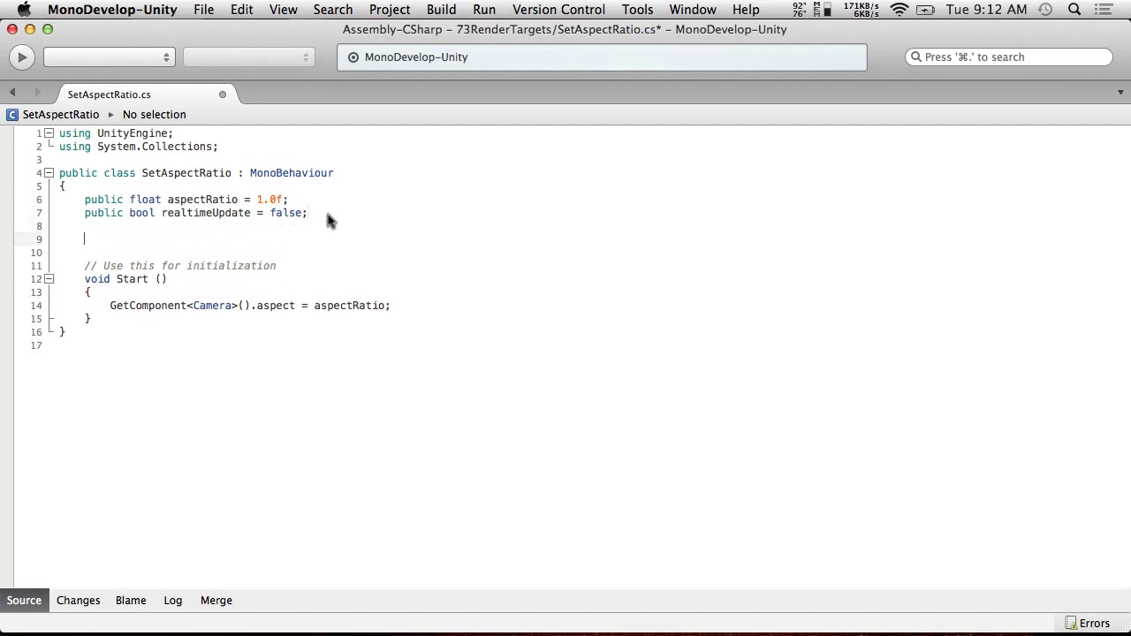
{"action": "type", "text": "private Camrea"}
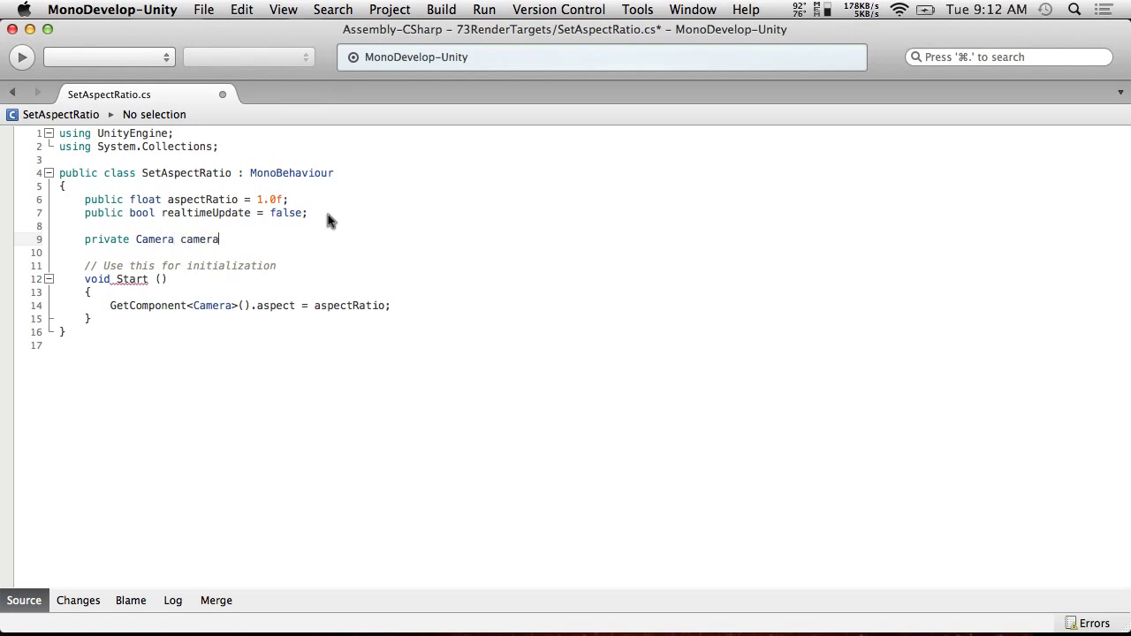
- Insert "camera = " before GetComponent<Camera>() in Start and leave no blank line above that statement
{"action": "left_click", "coordinate": [266, 291]}
{"action": "key", "text": "Return"}
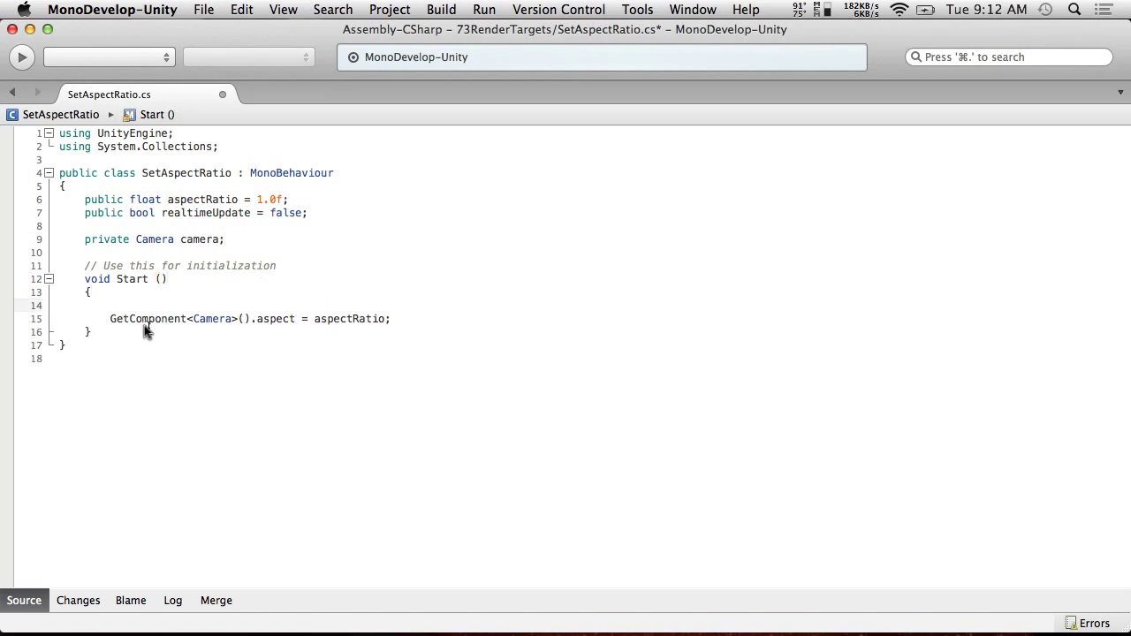
{"action": "left_click", "coordinate": [109, 319]}
{"action": "type", "text": "camera"}
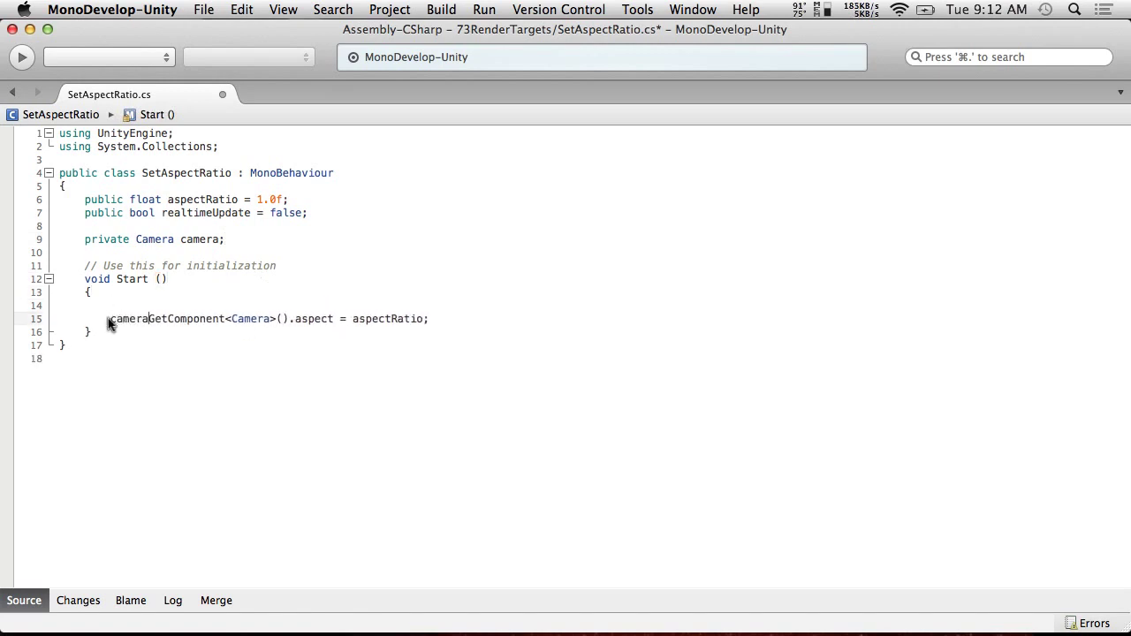
{"action": "type", "text": " ="}
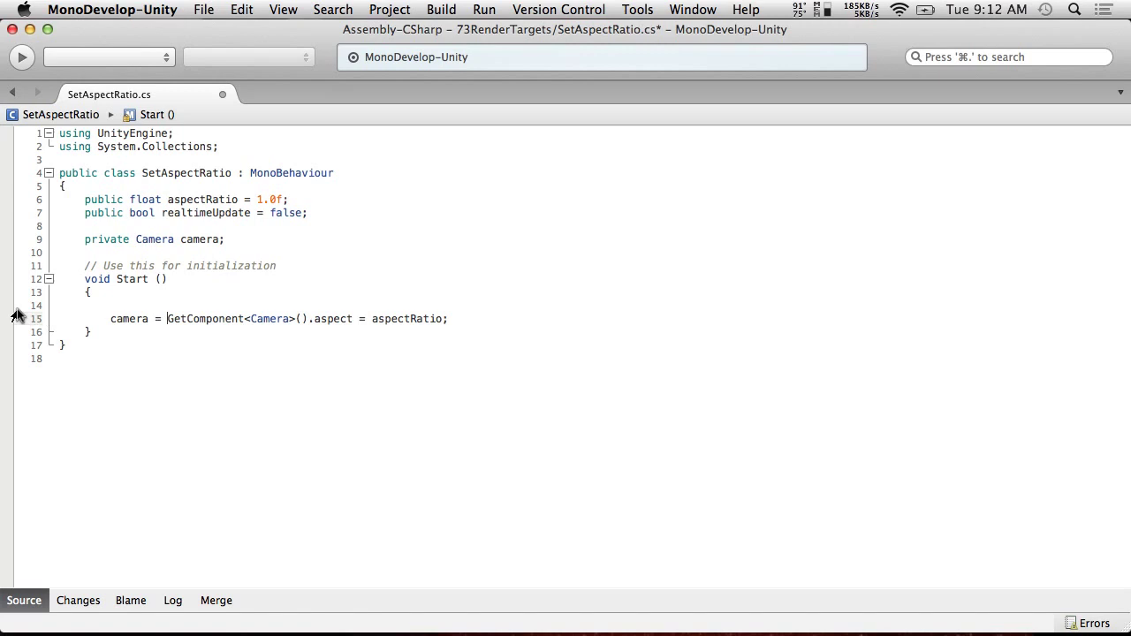
{"action": "left_click", "coordinate": [103, 317]}
{"action": "key", "text": "BackSpace"}
{"action": "key", "text": "BackSpace"}
{"action": "key", "text": "BackSpace"}
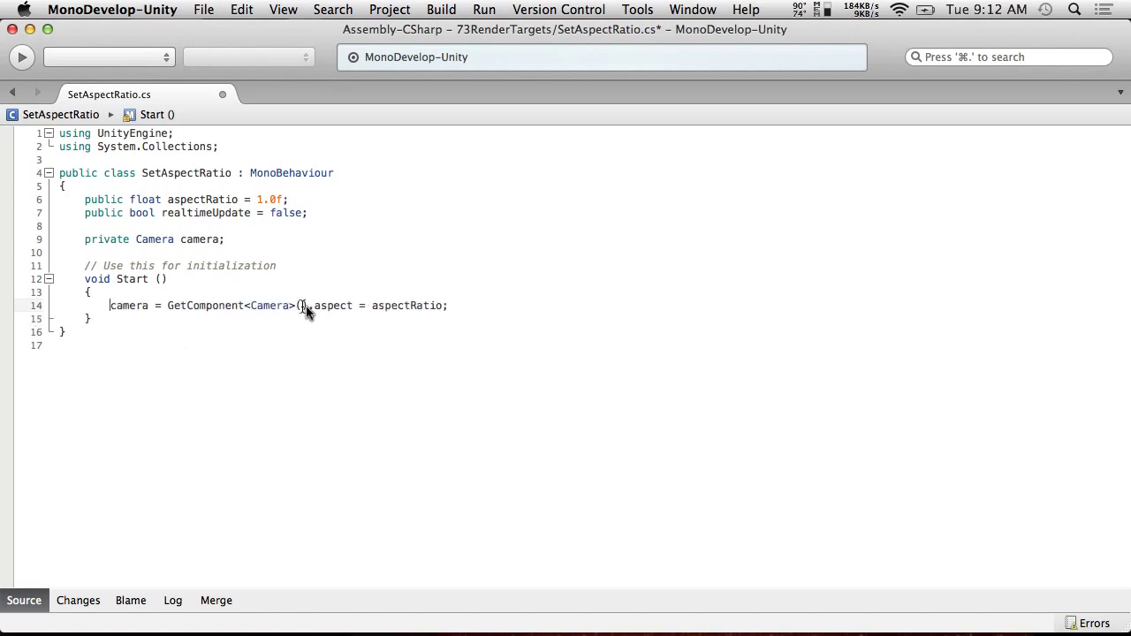
- Move the .aspect = aspectRatio; part out of Start into a new void Update() method below it
{"action": "mouse_move", "coordinate": [307, 309]}
{"action": "left_mouse_down"}
{"action": "mouse_move", "coordinate": [496, 297]}
{"action": "mouse_move", "coordinate": [312, 304]}
{"action": "left_mouse_up"}
{"action": "key", "text": "super+x"}
{"action": "key", "text": "Down"}
{"action": "key", "text": "Return"}
{"action": "key", "text": "Return"}
{"action": "type", "text": "void"}
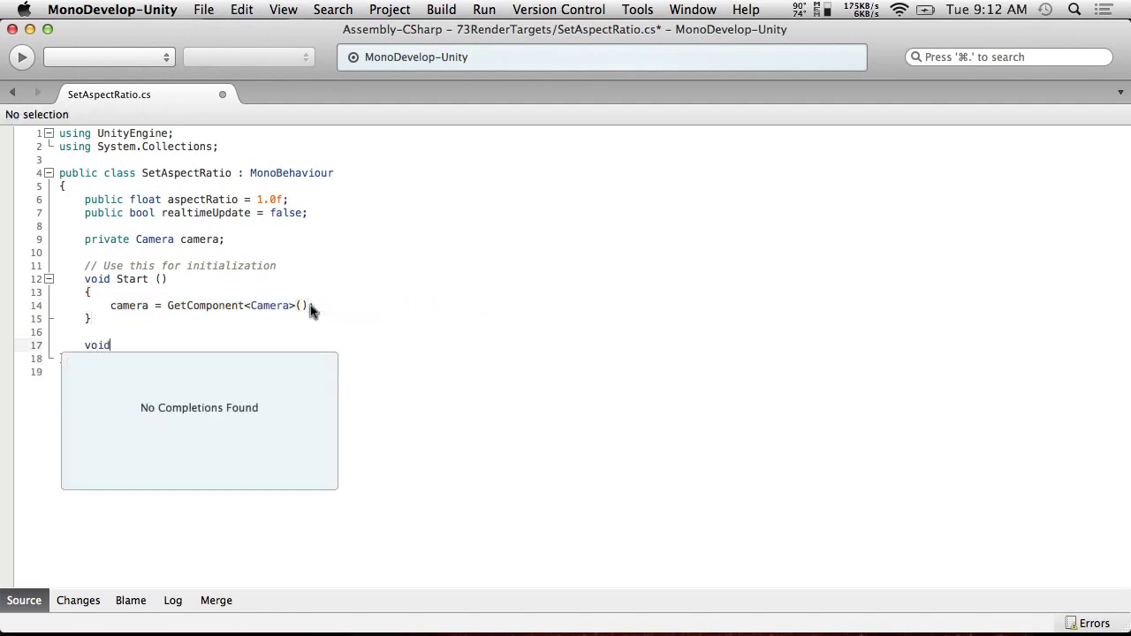
{"action": "type", "text": " Update()"}
{"action": "key", "text": "Return"}
{"action": "type", "text": "{"}
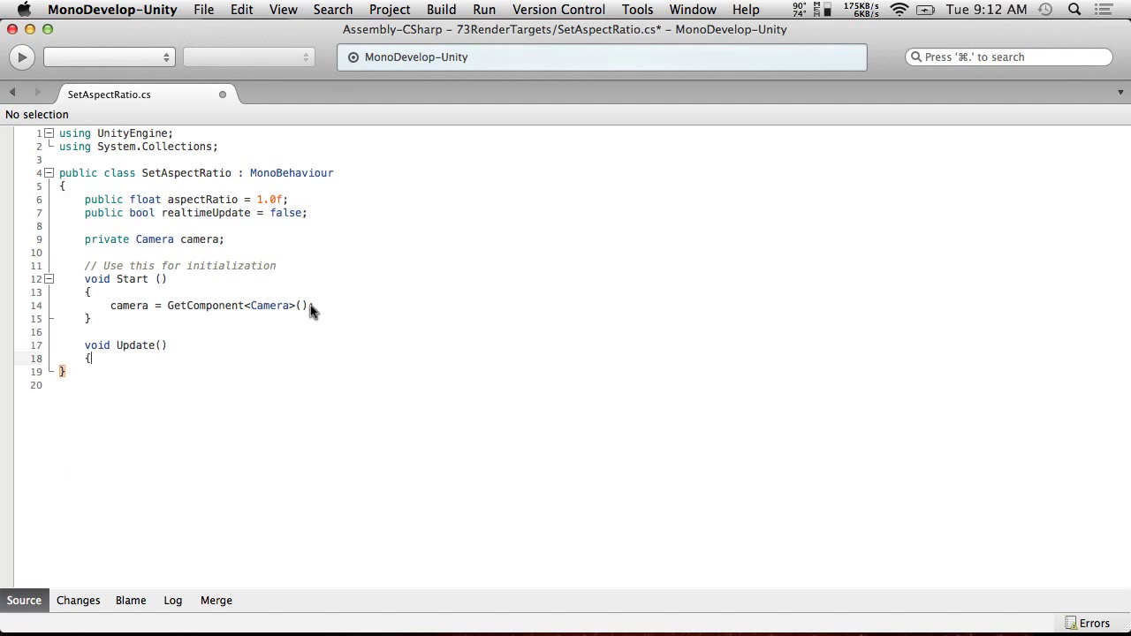
{"action": "key", "text": "Return"}
{"action": "key", "text": "super+v"}
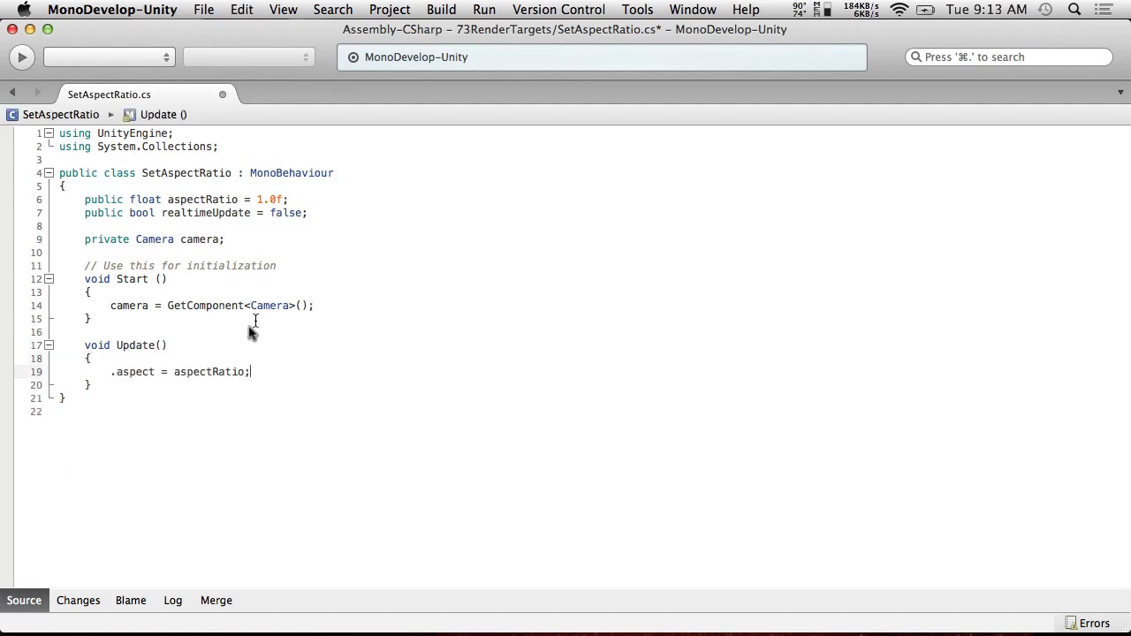
- Complete the Update statement as camera.aspect = aspectRatio; and save the script
{"action": "left_click", "coordinate": [110, 372]}
{"action": "type", "text": "camera."}
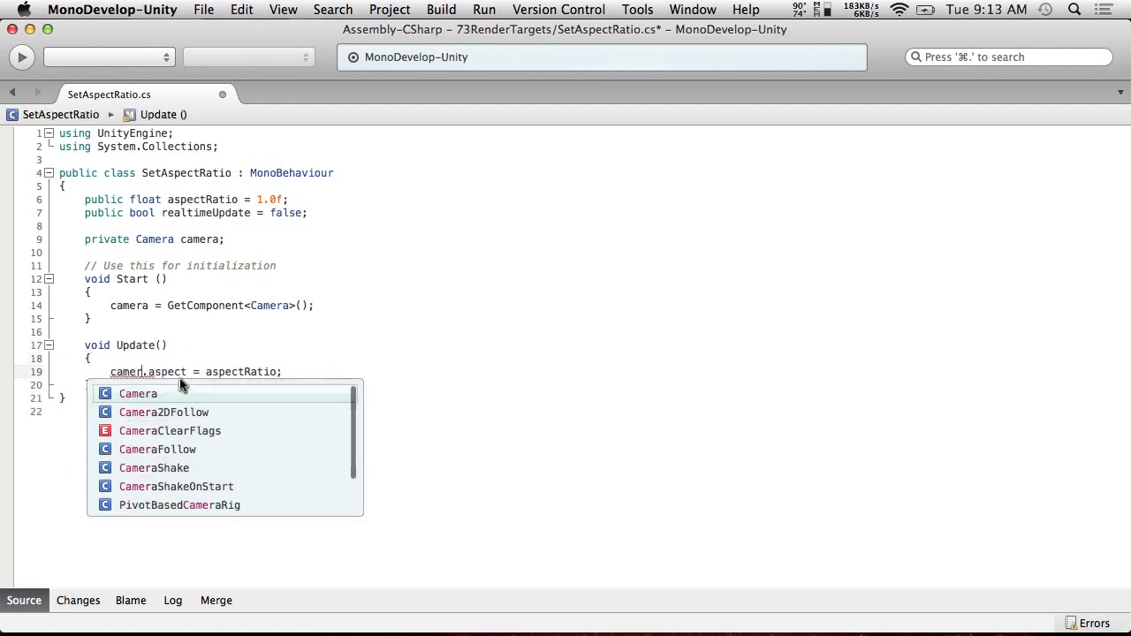
{"action": "left_click", "coordinate": [158, 305]}
{"action": "left_click", "coordinate": [202, 9]}
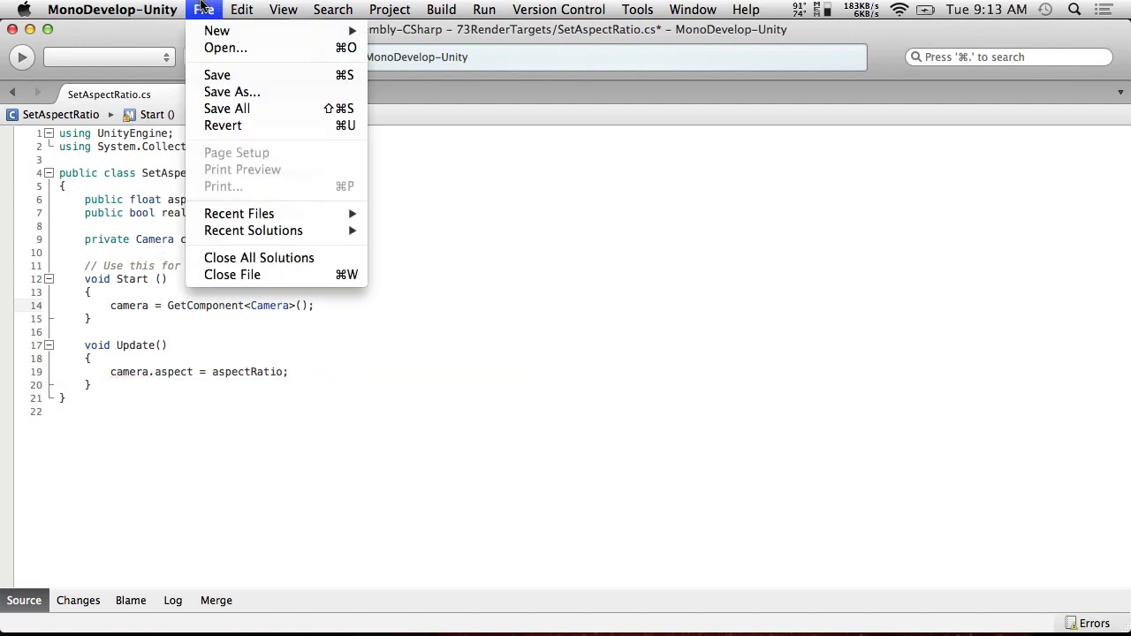
{"action": "left_click", "coordinate": [216, 76]}
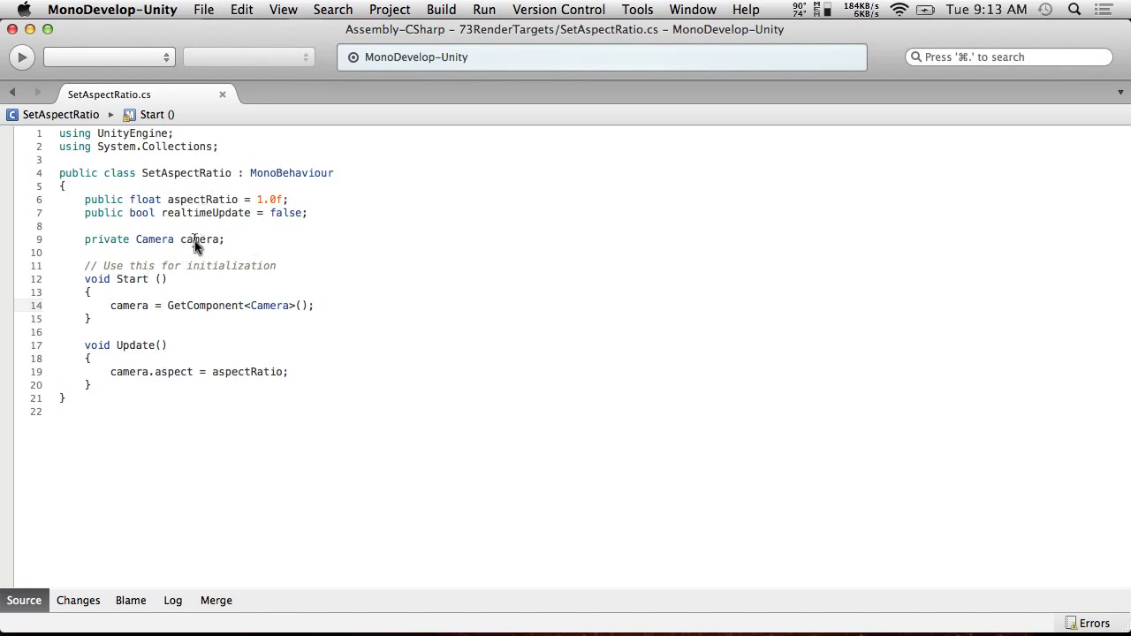
- Switch to Unity, run the scene briefly, and attach the SetAspectRatio script to RenderTargetCamera
{"action": "key", "text": "super+Tab"}
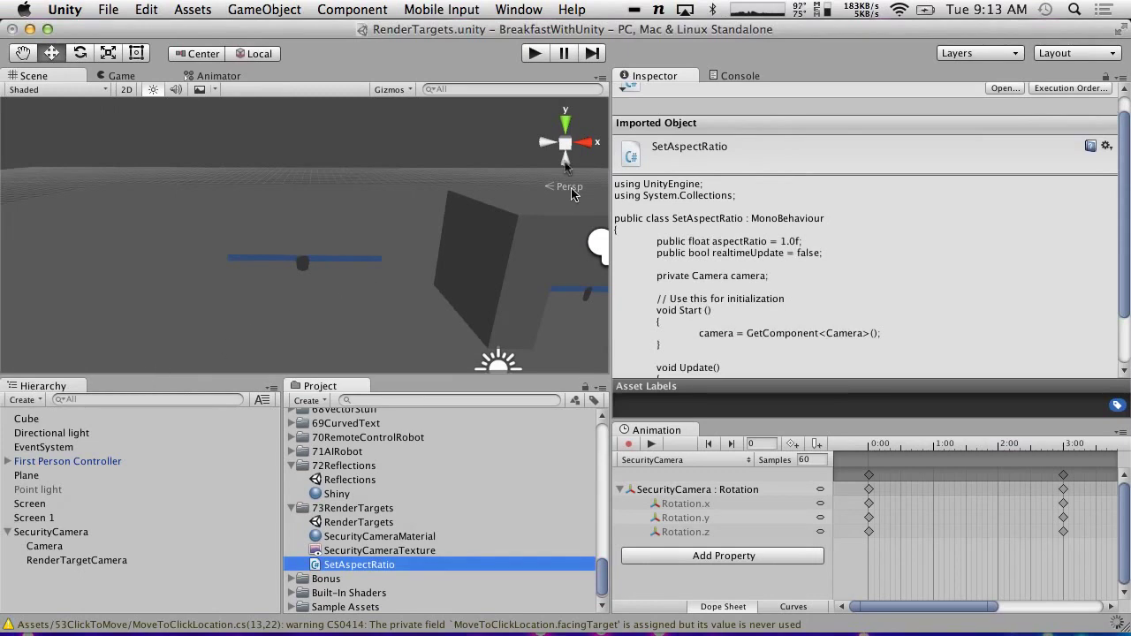
{"action": "left_click", "coordinate": [535, 54]}
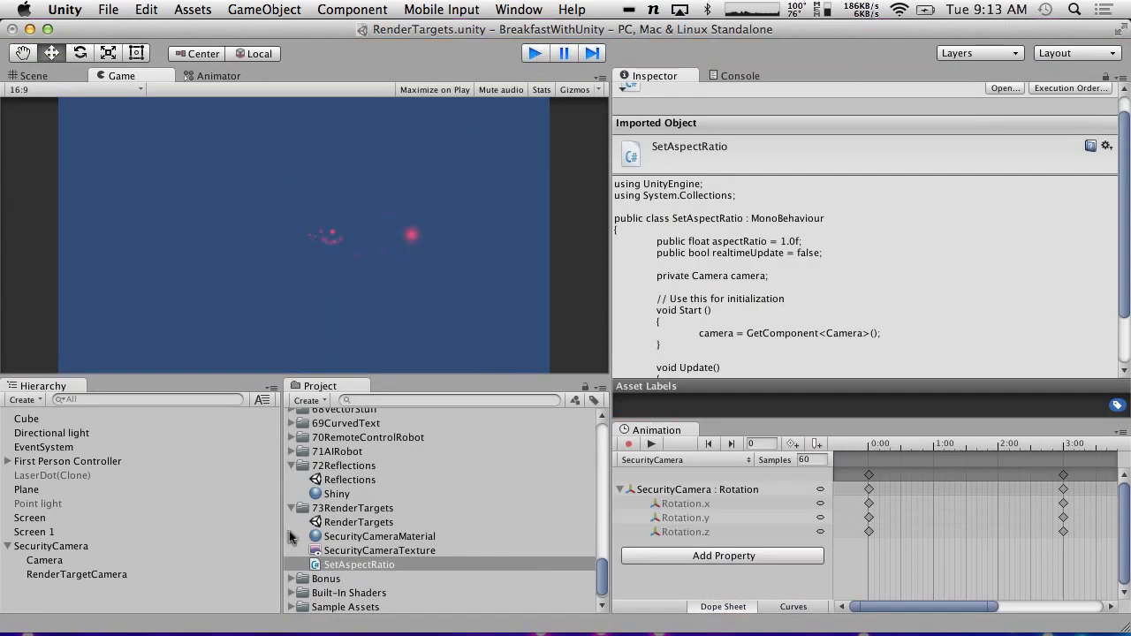
{"action": "key", "text": "super+p"}
{"action": "left_click_drag", "start_coordinate": [325, 565], "coordinate": [150, 563]}
{"action": "scroll", "coordinate": [811, 307], "scroll_direction": "down", "scroll_amount": 5}
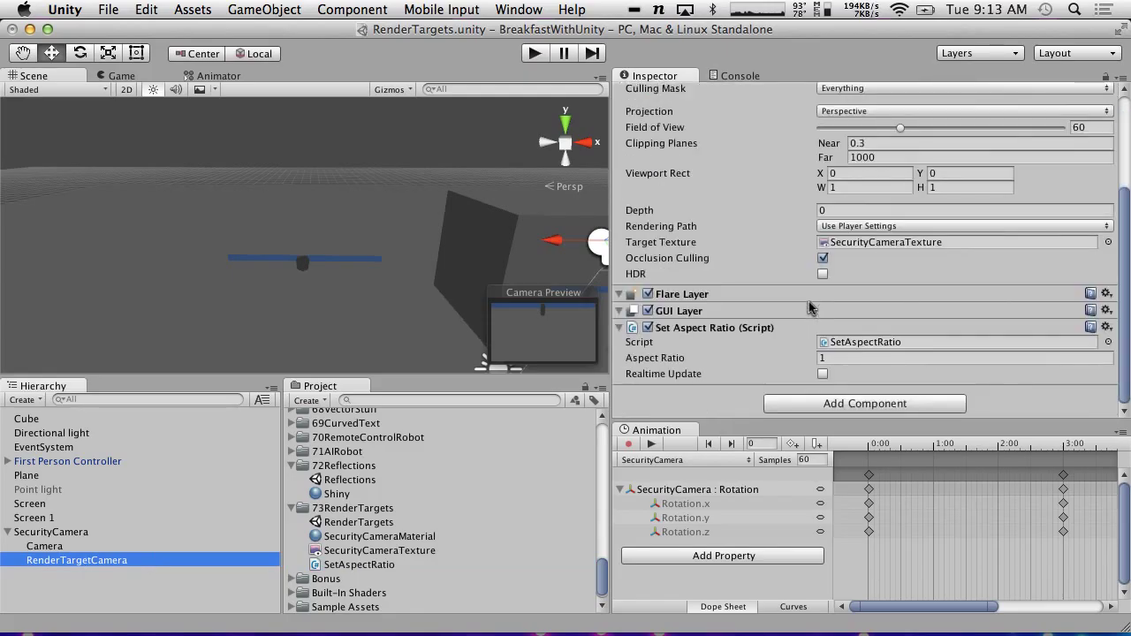
- Switch to MonoDevelop and start an if(realtimeUpdate) block with an opening brace above the camera.aspect statement in Update
{"action": "key", "text": "super+Tab"}
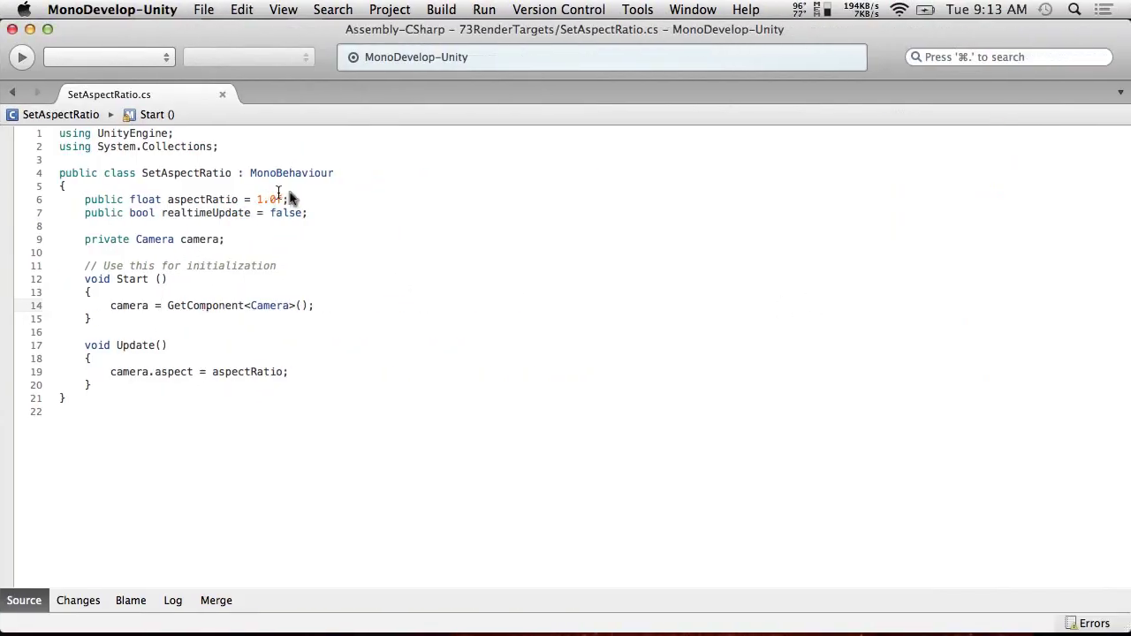
{"action": "left_click", "coordinate": [192, 221]}
{"action": "left_click", "coordinate": [120, 362]}
{"action": "key", "text": "Return"}
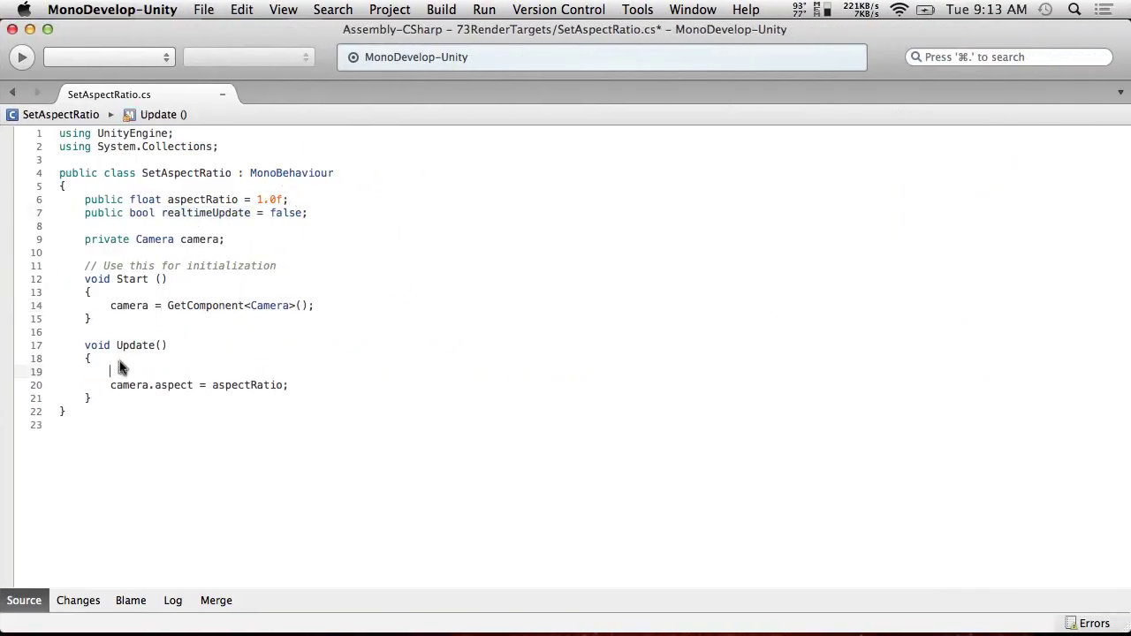
{"action": "type", "text": "if(realtimeUpdate)"}
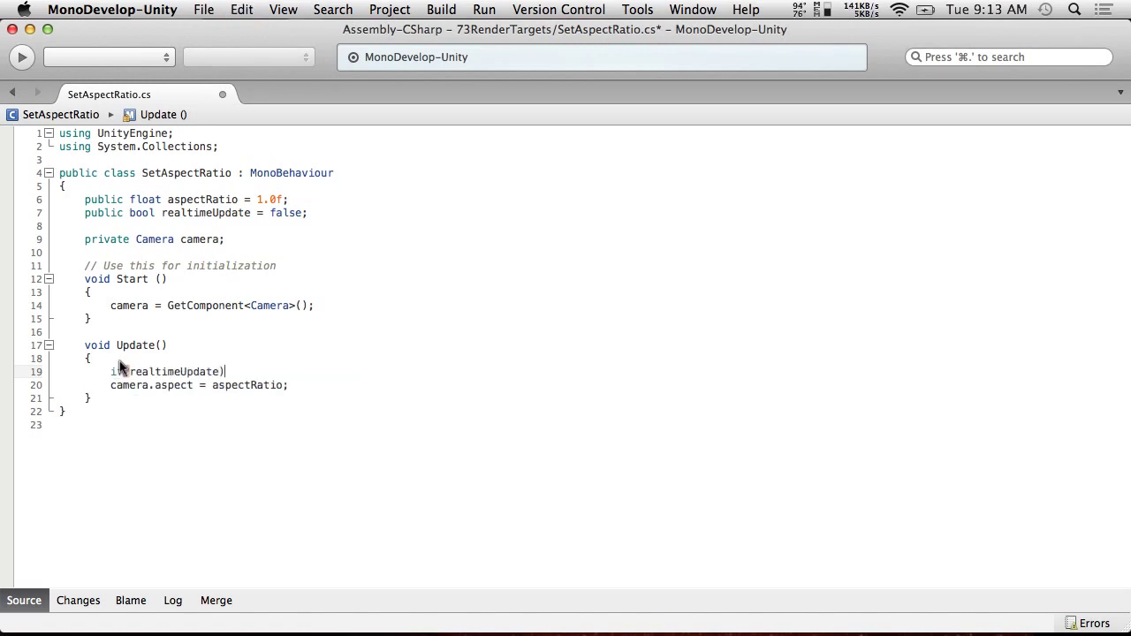
{"action": "key", "text": "Return"}
{"action": "type", "text": "{"}
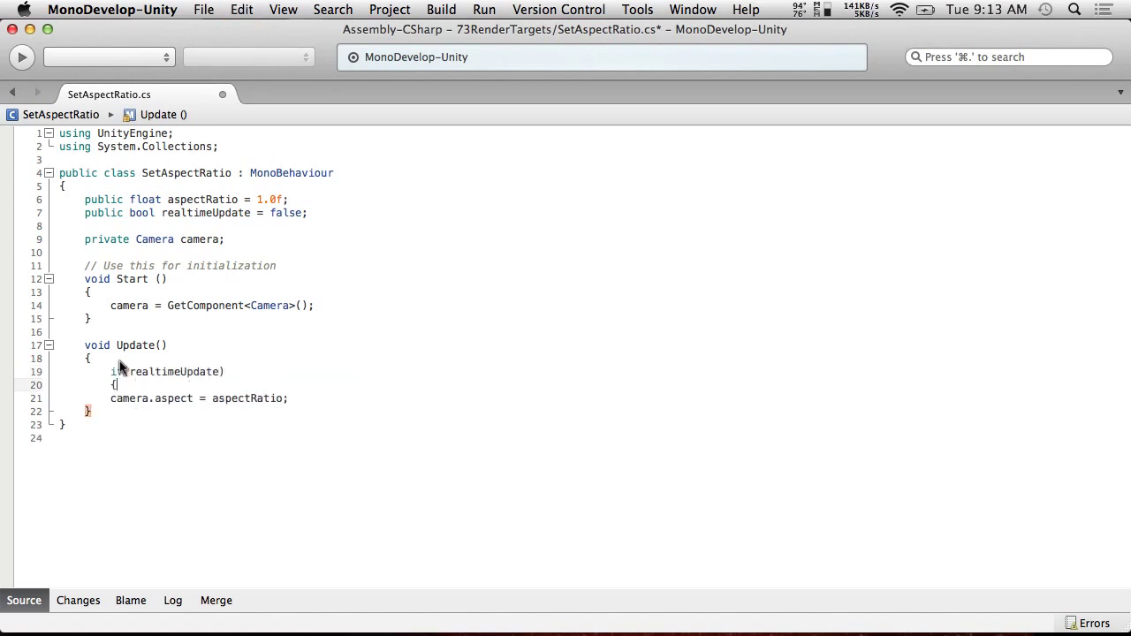
- Close the if block below camera.aspect = aspectRatio;, indent that statement inside it, and save the script
{"action": "left_click", "coordinate": [304, 399]}
{"action": "key", "text": "Return"}
{"action": "type", "text": "}"}
{"action": "left_click", "coordinate": [110, 399]}
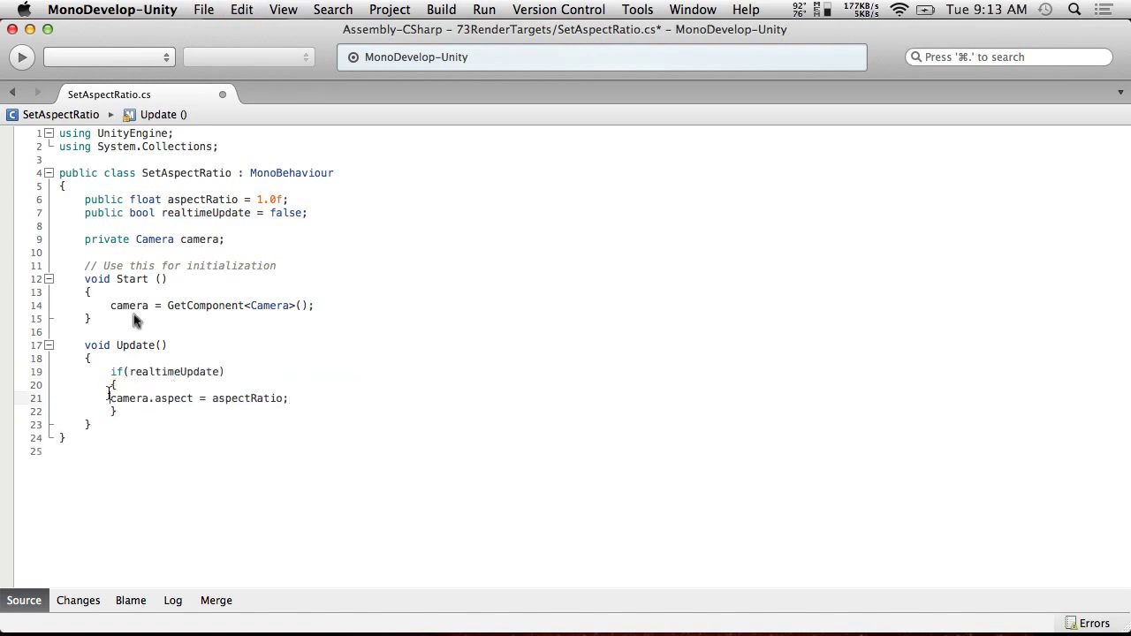
{"action": "key", "text": "Tab"}
{"action": "left_click", "coordinate": [198, 6]}
{"action": "left_click", "coordinate": [222, 67]}
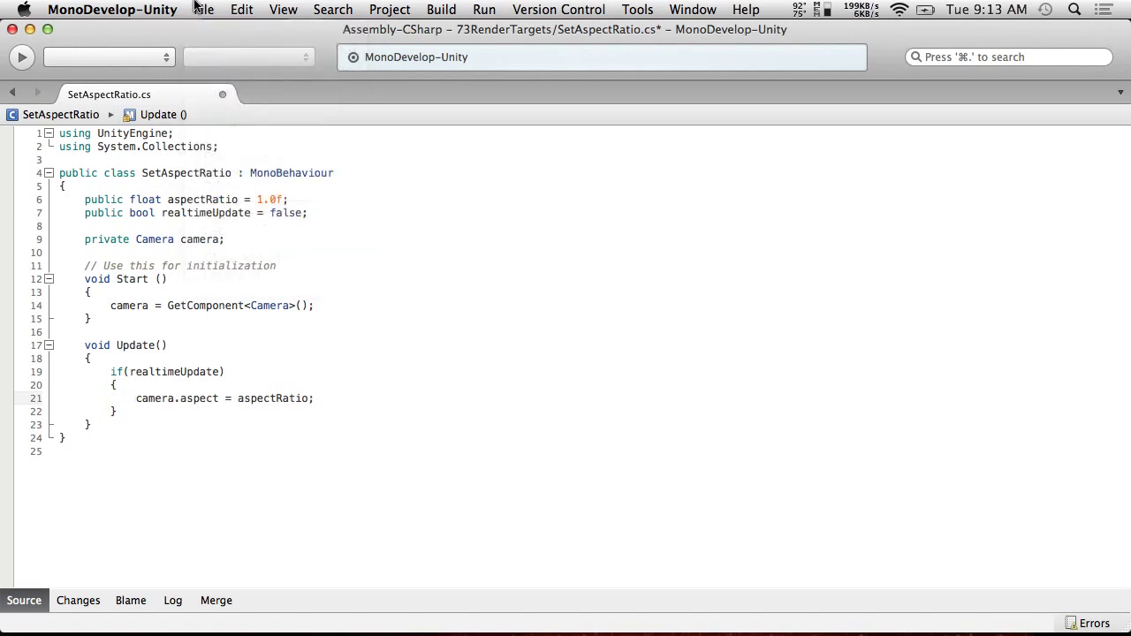
{"action": "left_click", "coordinate": [195, 4]}
{"action": "left_click", "coordinate": [221, 75]}
- Switch to Unity, run the scene to examine the security camera screens up close, and stop it
{"action": "key", "text": "super+Tab"}
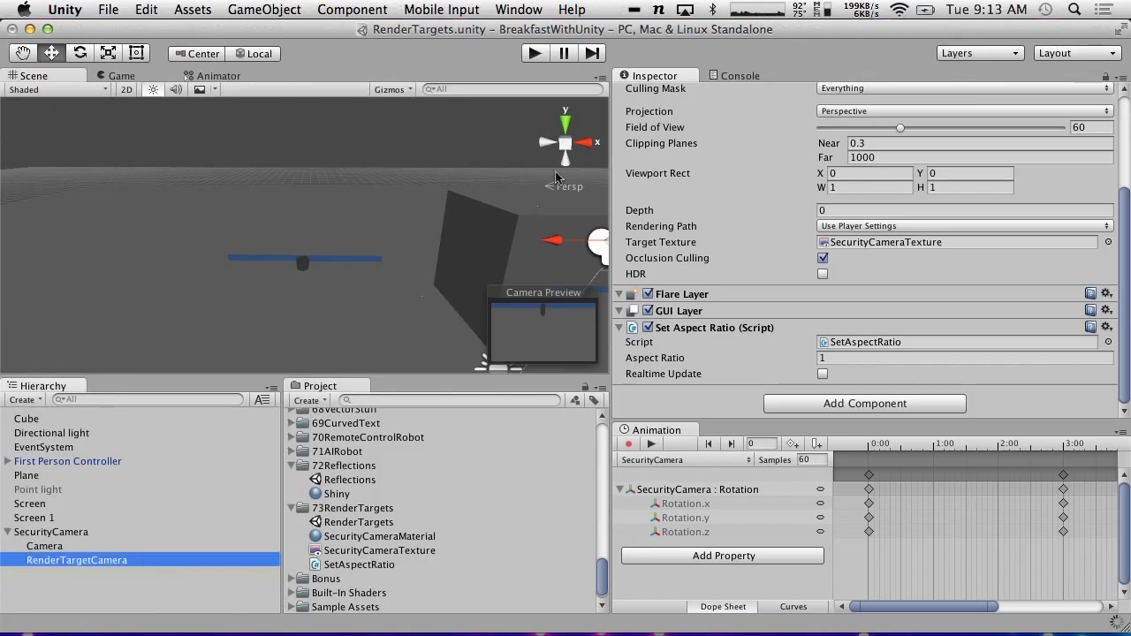
{"action": "left_click", "coordinate": [541, 54]}
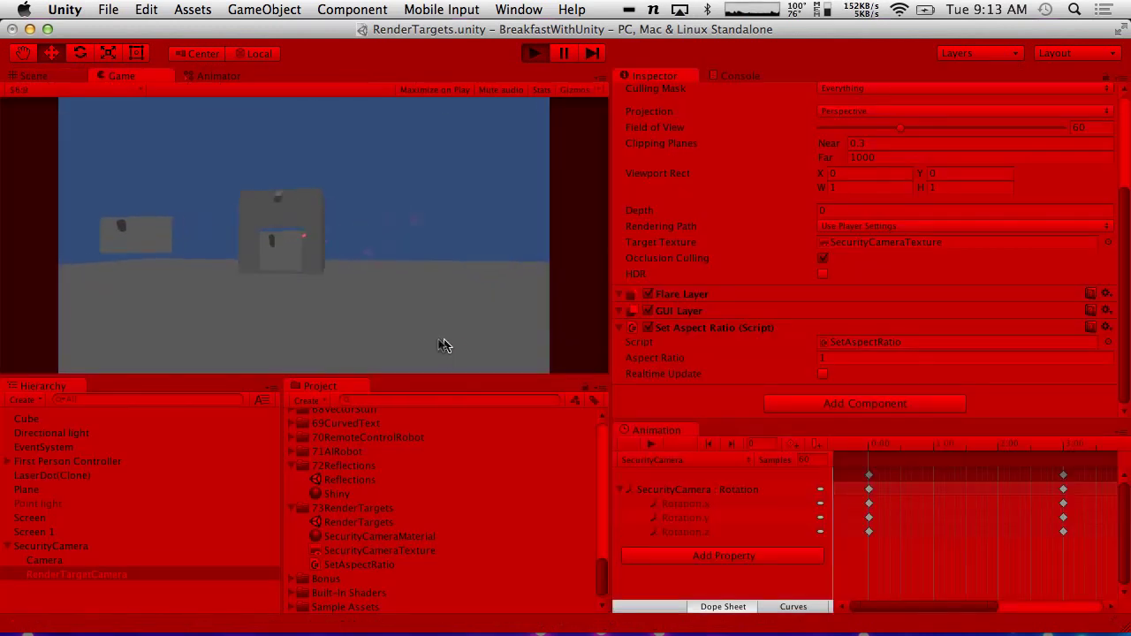
{"action": "key", "text": "w"}
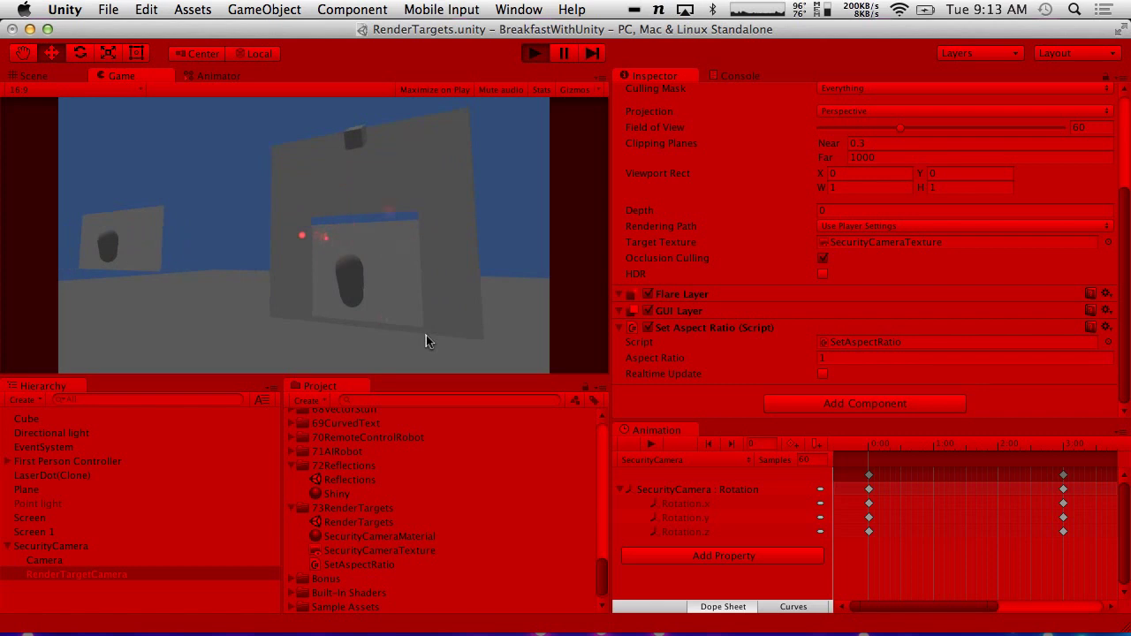
{"action": "key", "text": "w"}
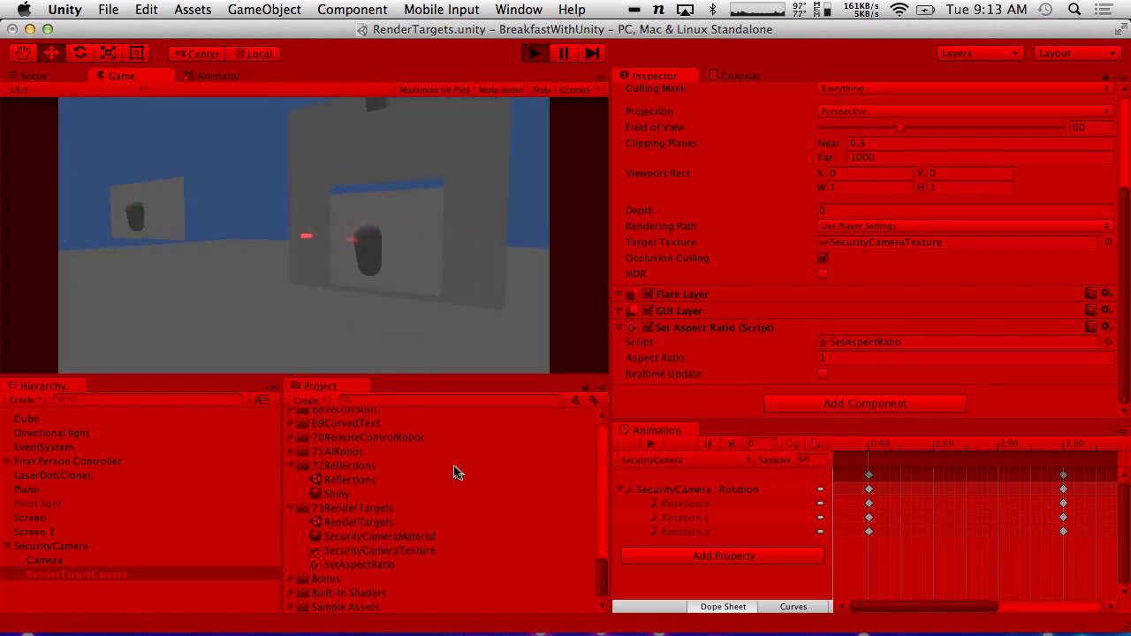
{"action": "mouse_move", "coordinate": [227, 445]}
{"action": "mouse_move", "coordinate": [353, 447]}
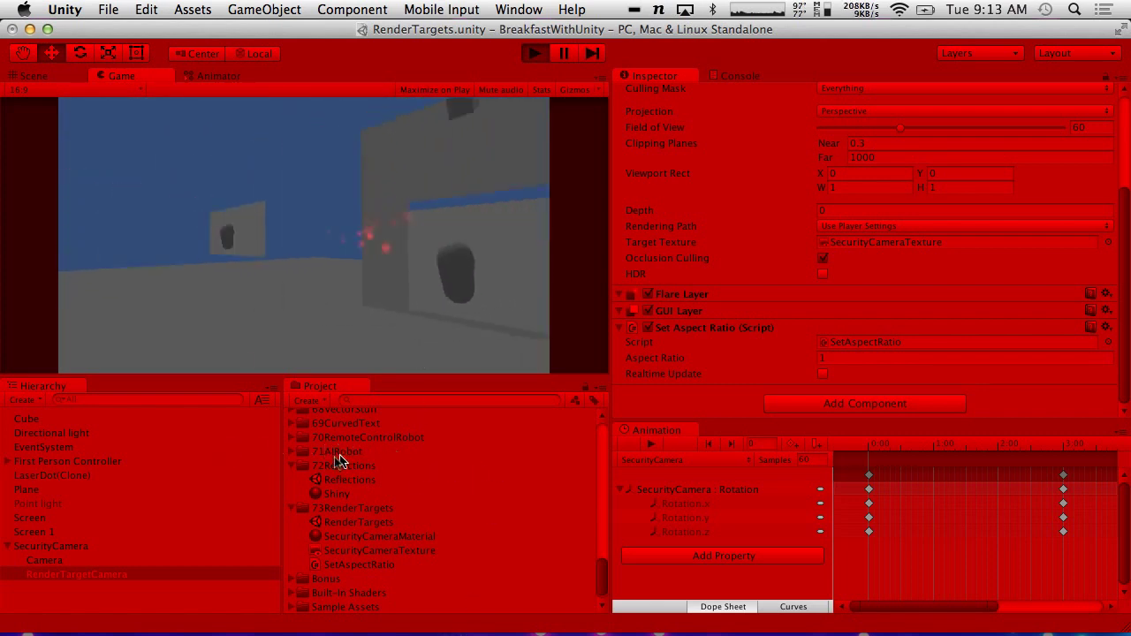
{"action": "mouse_move", "coordinate": [400, 447]}
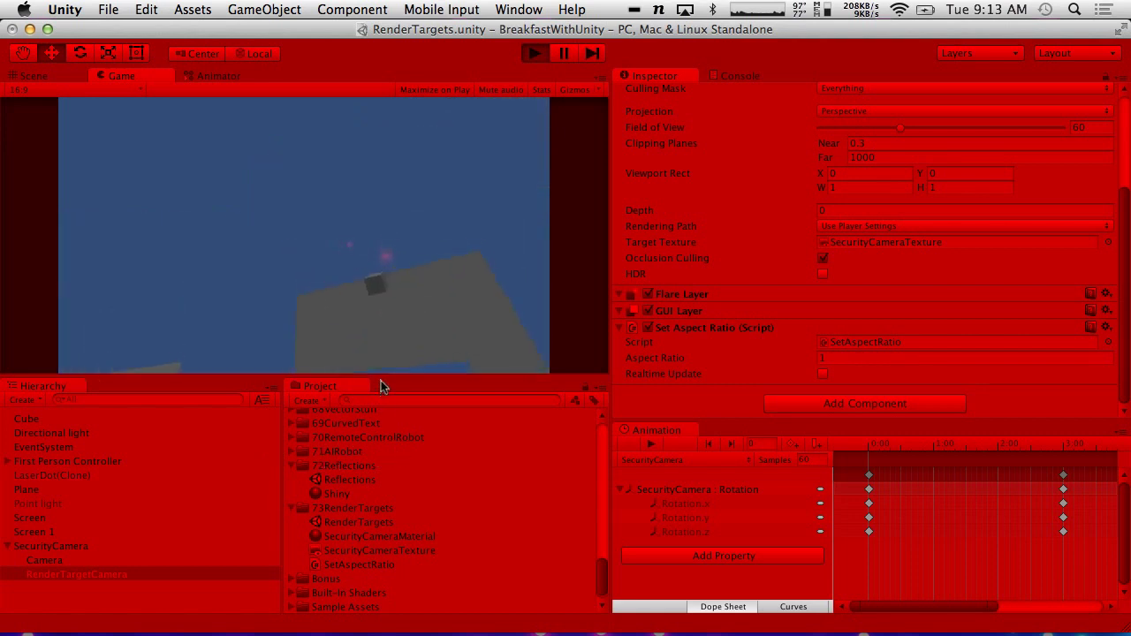
{"action": "left_click", "coordinate": [537, 54]}
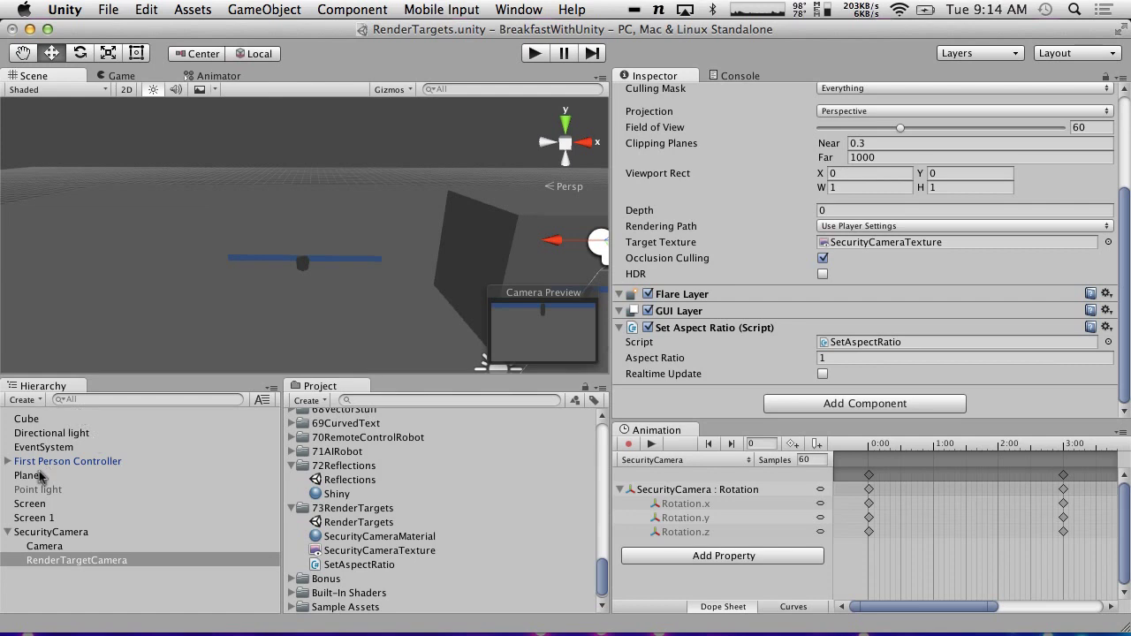
- Frame the First Person Controller, run the scene, and pause it with the player near the screens
{"action": "left_click", "coordinate": [42, 461]}
{"action": "key", "text": "f"}
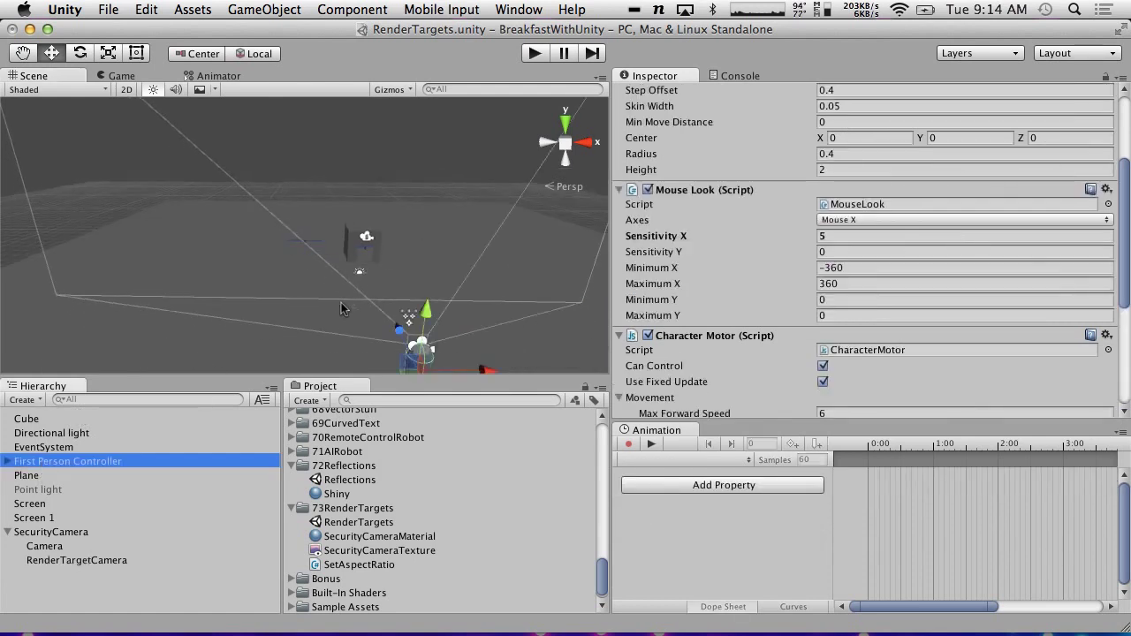
{"action": "left_click", "coordinate": [535, 53]}
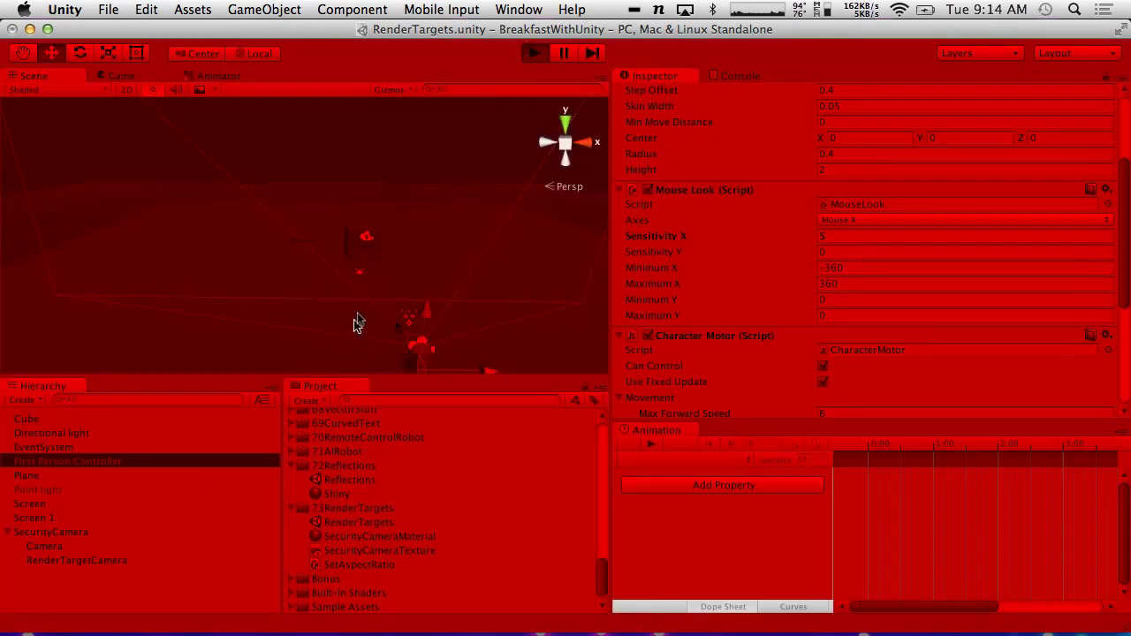
{"action": "key", "text": "w"}
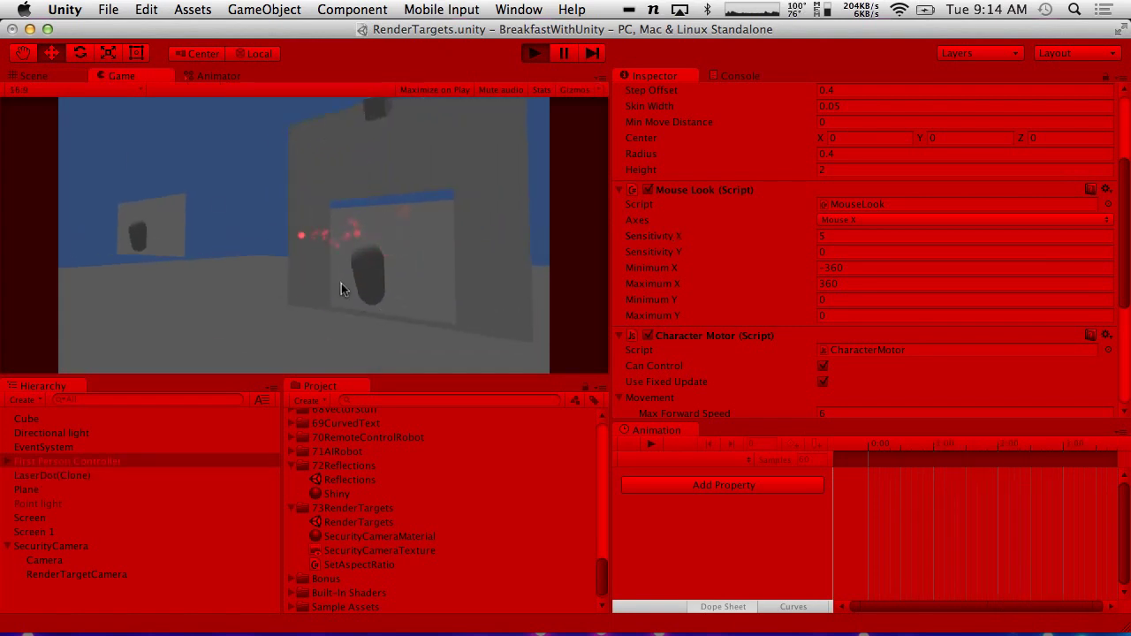
{"action": "key", "text": "alt+super+p"}
{"action": "key", "text": "w"}
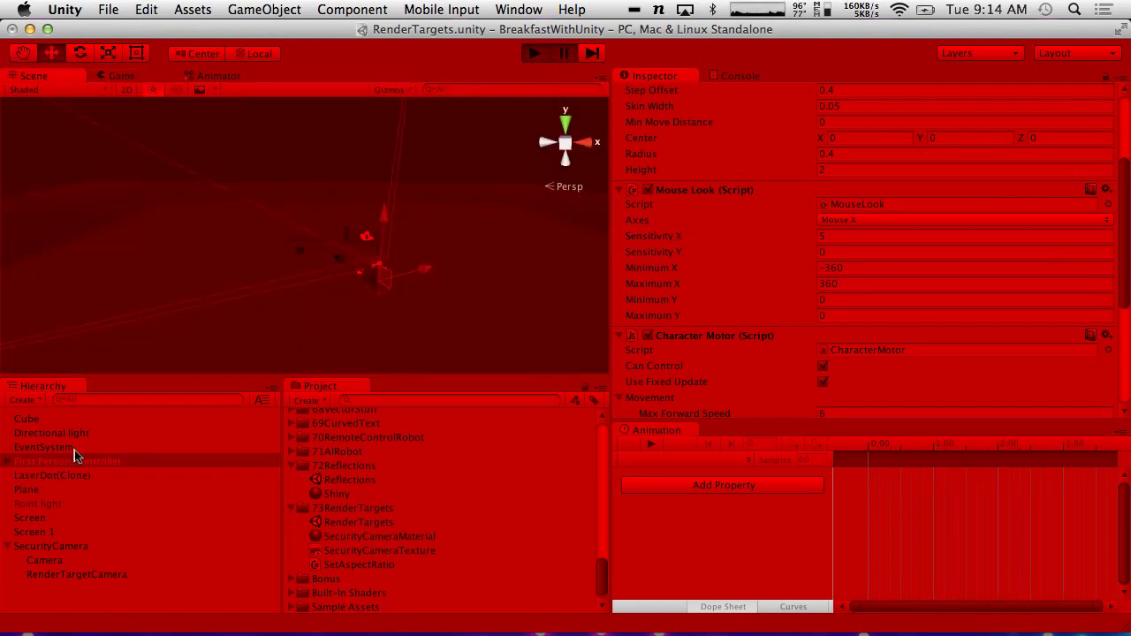
- Disable Mouse Look on both Main Camera and First Person Controller, and return to the running Game view
{"action": "left_click", "coordinate": [7, 463]}
{"action": "left_click", "coordinate": [42, 487]}
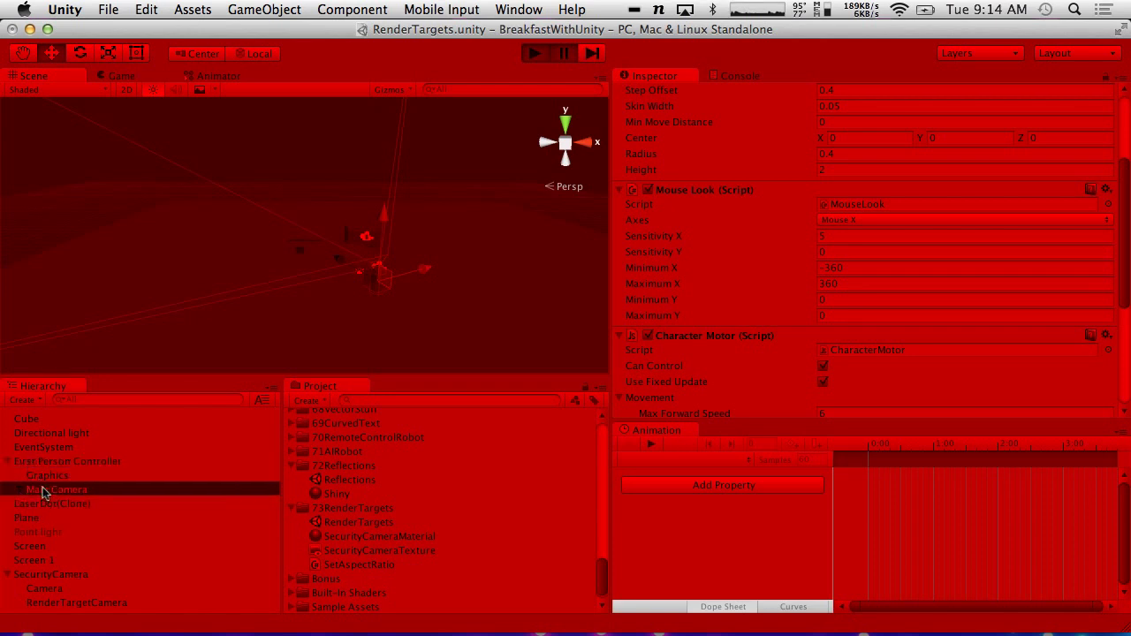
{"action": "scroll", "coordinate": [796, 283], "scroll_direction": "down", "scroll_amount": 3}
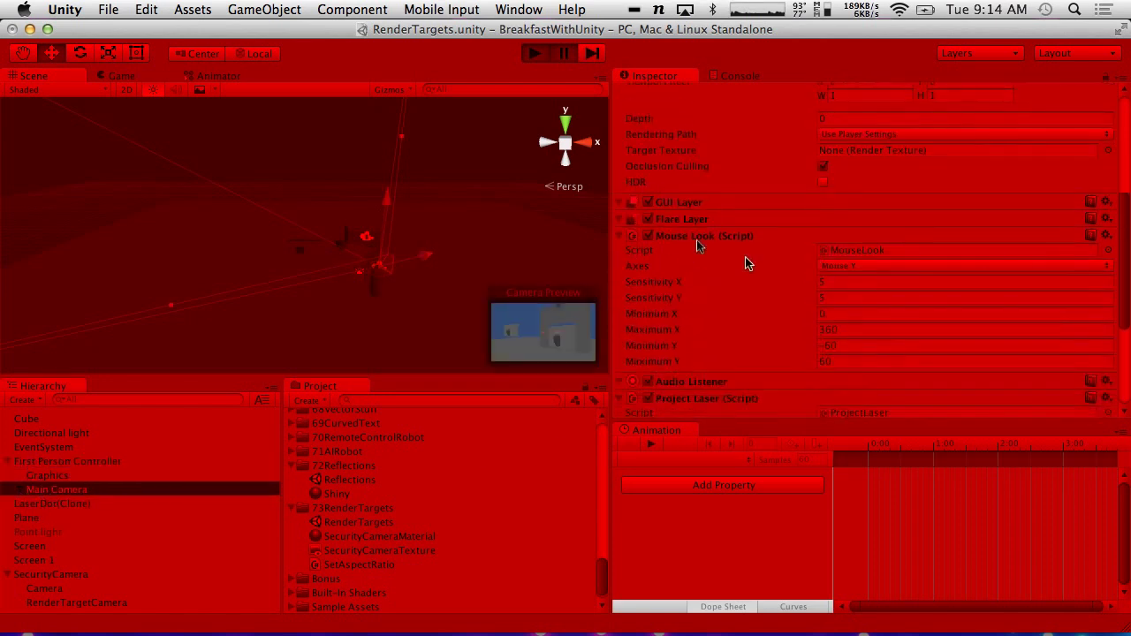
{"action": "left_click", "coordinate": [650, 235]}
{"action": "left_click", "coordinate": [72, 464]}
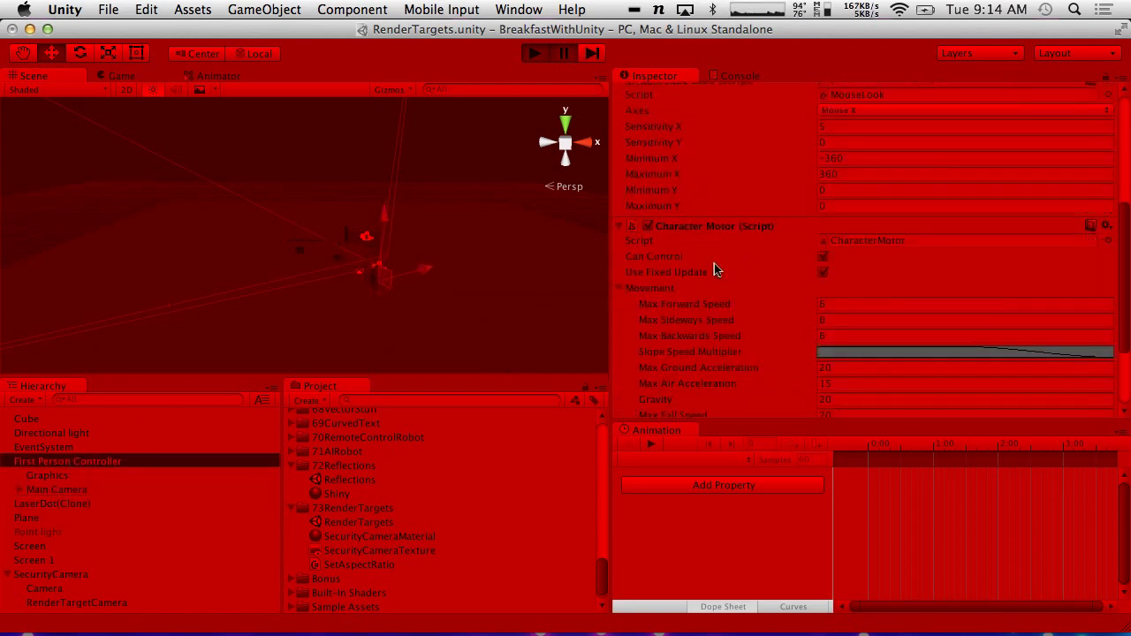
{"action": "scroll", "coordinate": [787, 270], "scroll_direction": "down", "scroll_amount": 5}
{"action": "scroll", "coordinate": [720, 318], "scroll_direction": "up", "scroll_amount": 7}
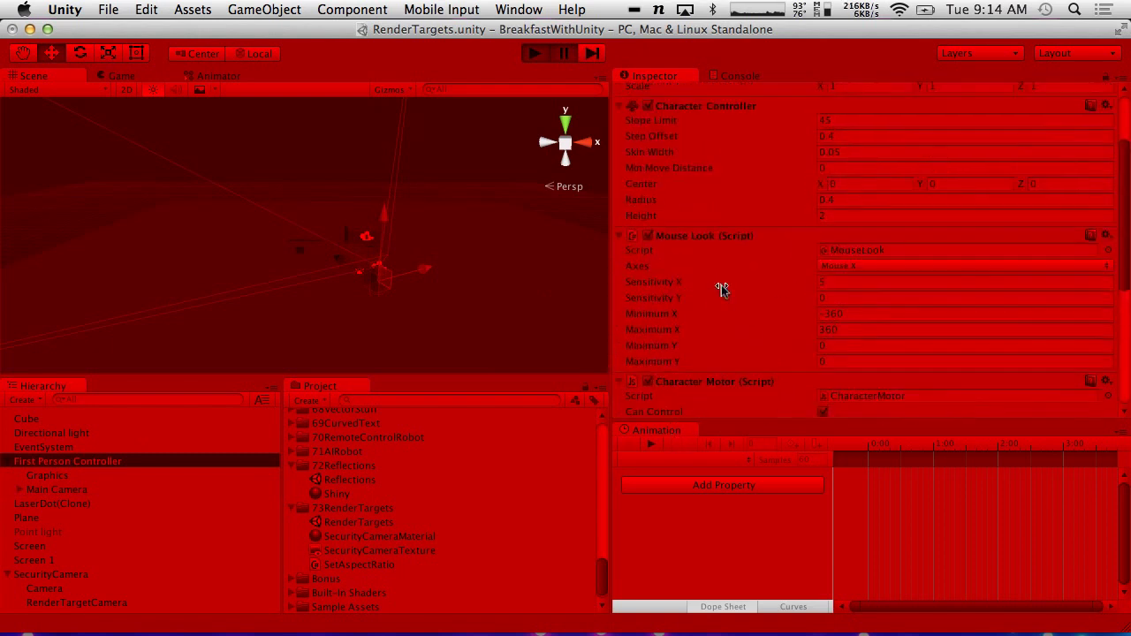
{"action": "left_click", "coordinate": [648, 236]}
{"action": "left_click", "coordinate": [131, 77]}
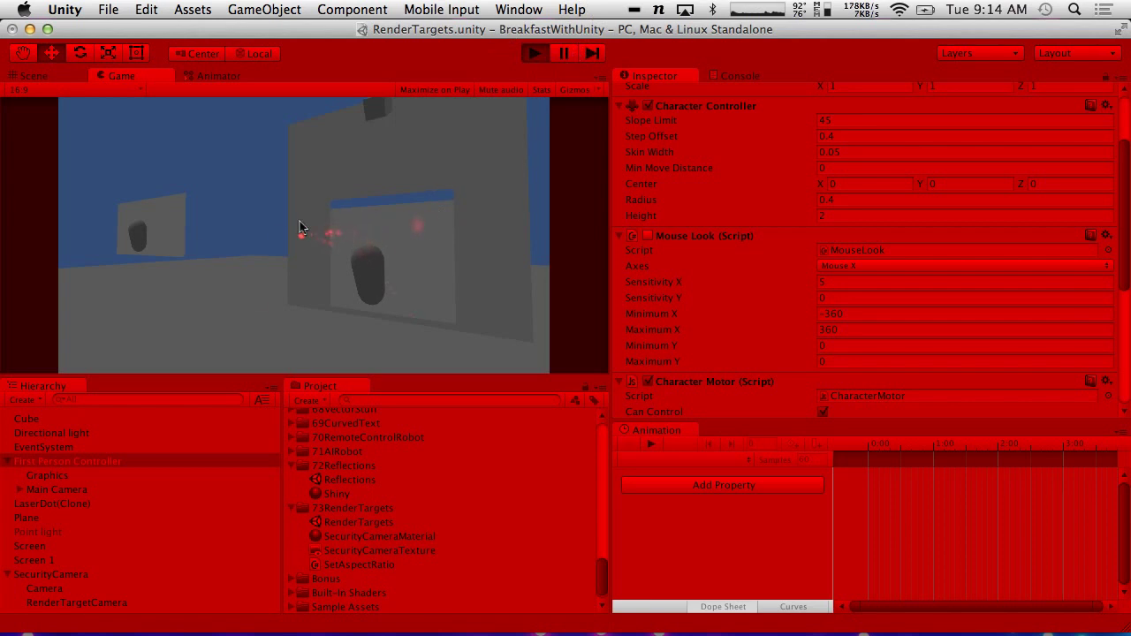
- Enable Realtime Update in RenderTargetCamera's Set Aspect Ratio script and raise its Aspect Ratio to about 1.74
{"action": "left_click", "coordinate": [76, 605]}
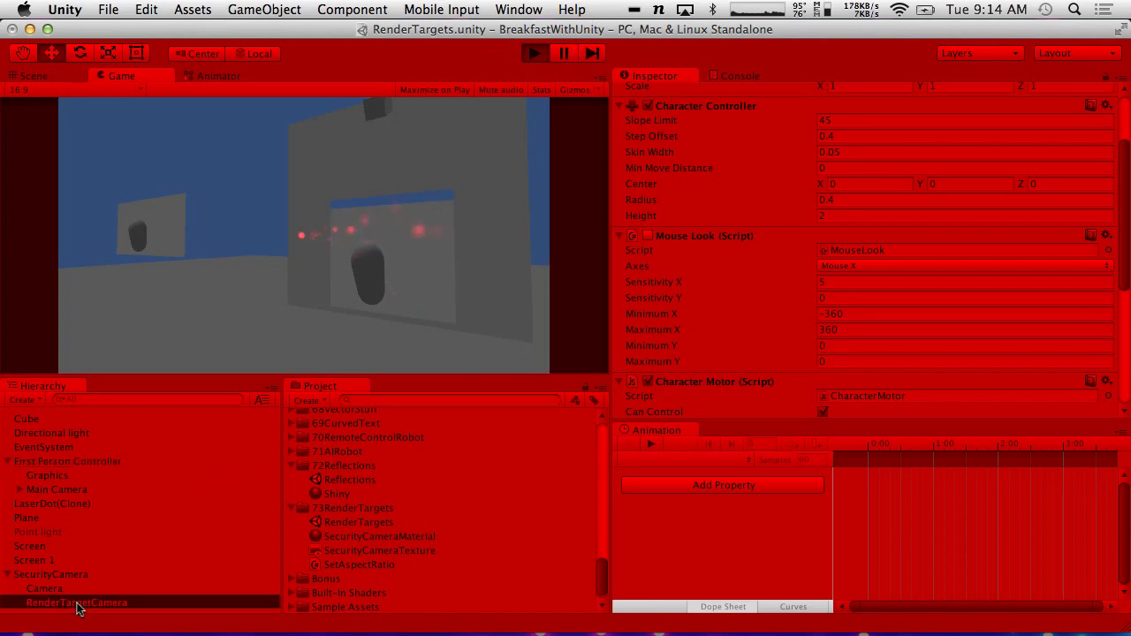
{"action": "scroll", "coordinate": [835, 296], "scroll_direction": "down", "scroll_amount": 2}
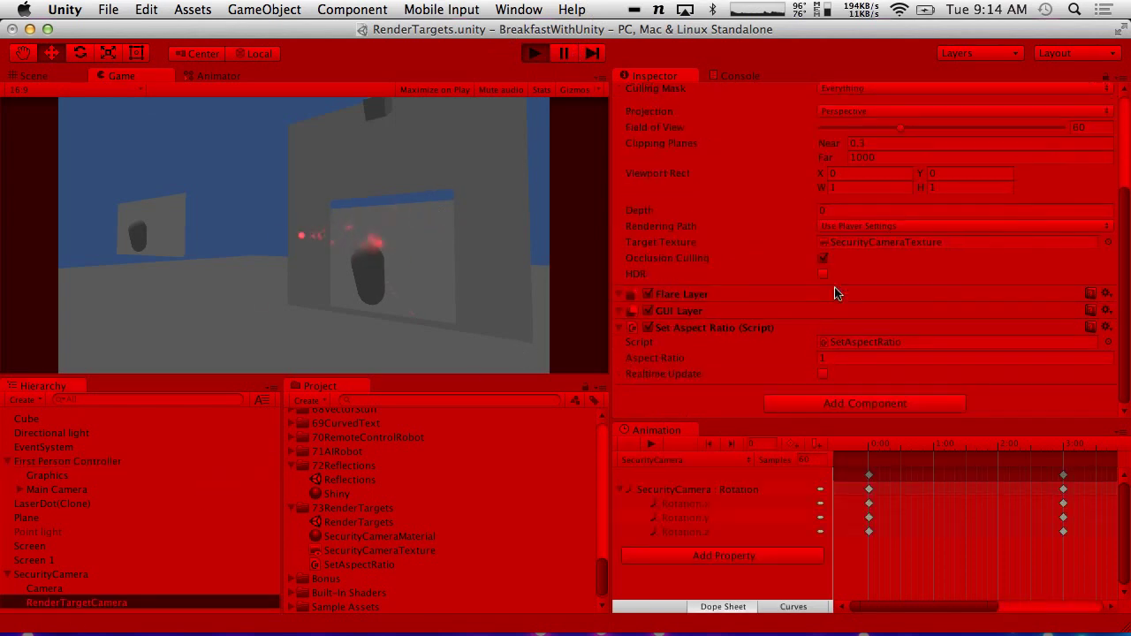
{"action": "left_click_drag", "start_coordinate": [800, 362], "coordinate": [710, 356]}
{"action": "left_click", "coordinate": [822, 375]}
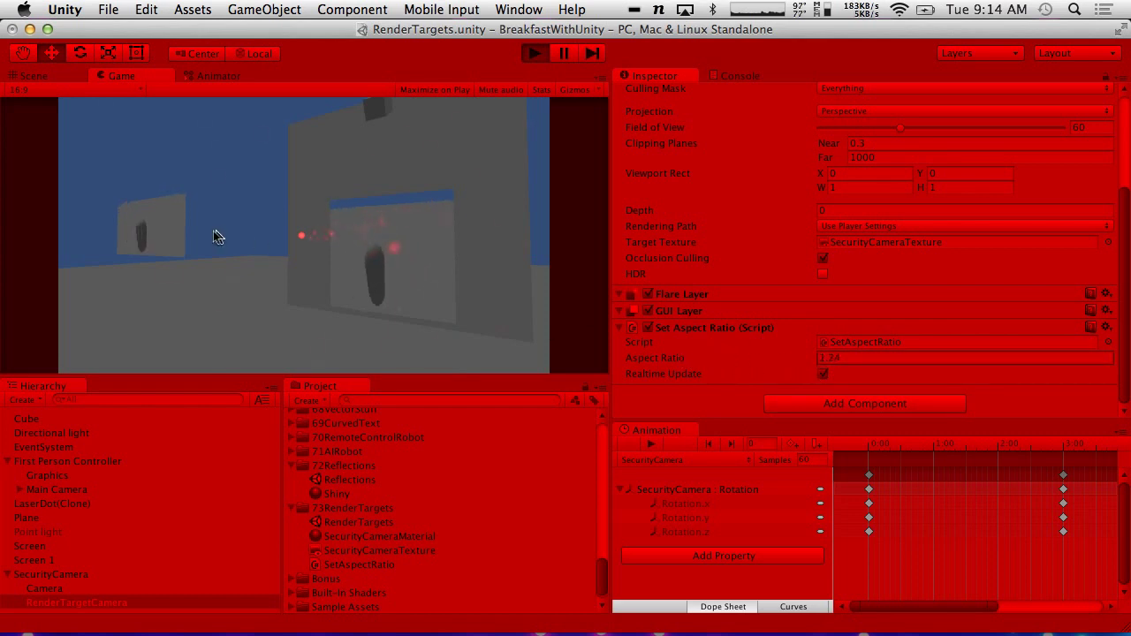
- Test RenderTargetCamera's Aspect Ratio live at 2, 1 and again 2, and stop the scene
{"action": "left_click_drag", "start_coordinate": [859, 361], "coordinate": [755, 360]}
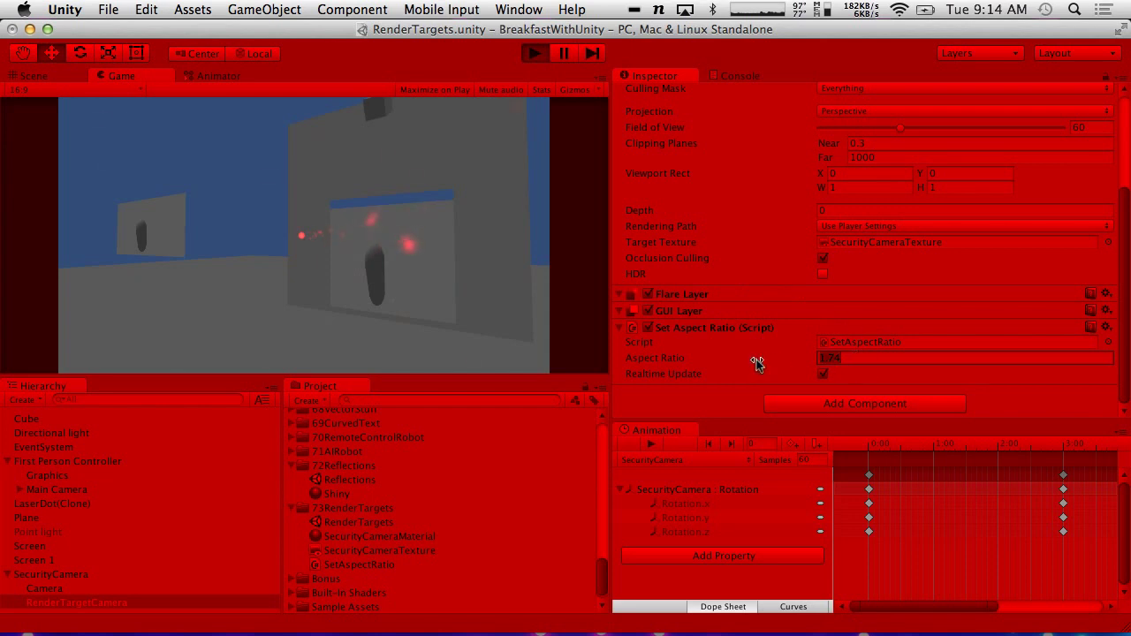
{"action": "type", "text": "2"}
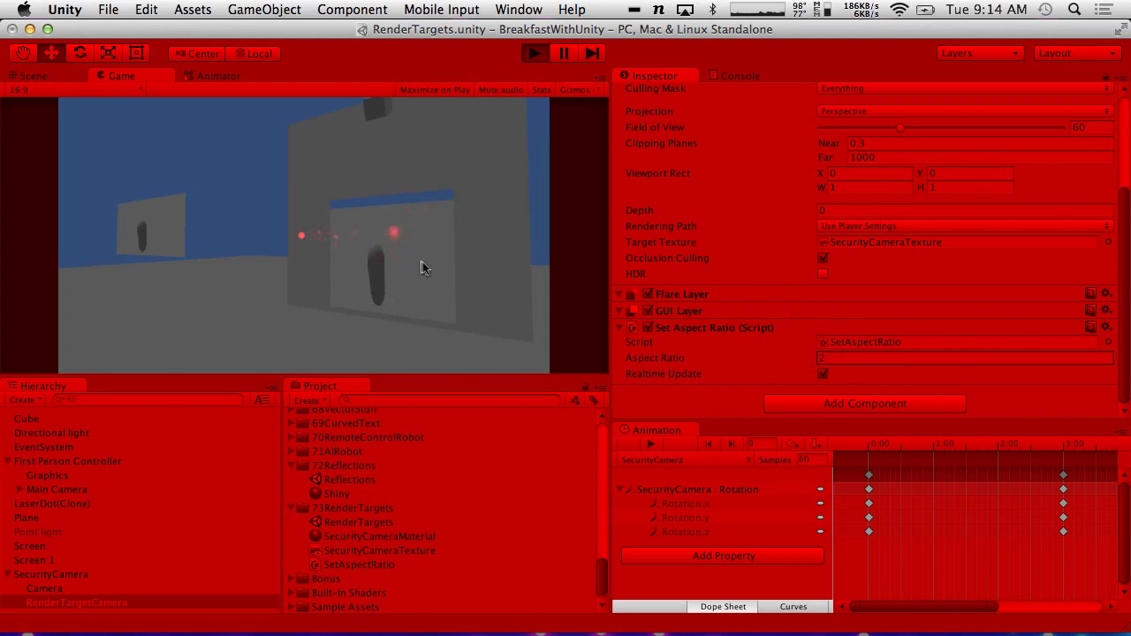
{"action": "left_click_drag", "start_coordinate": [850, 360], "coordinate": [709, 361]}
{"action": "type", "text": "1"}
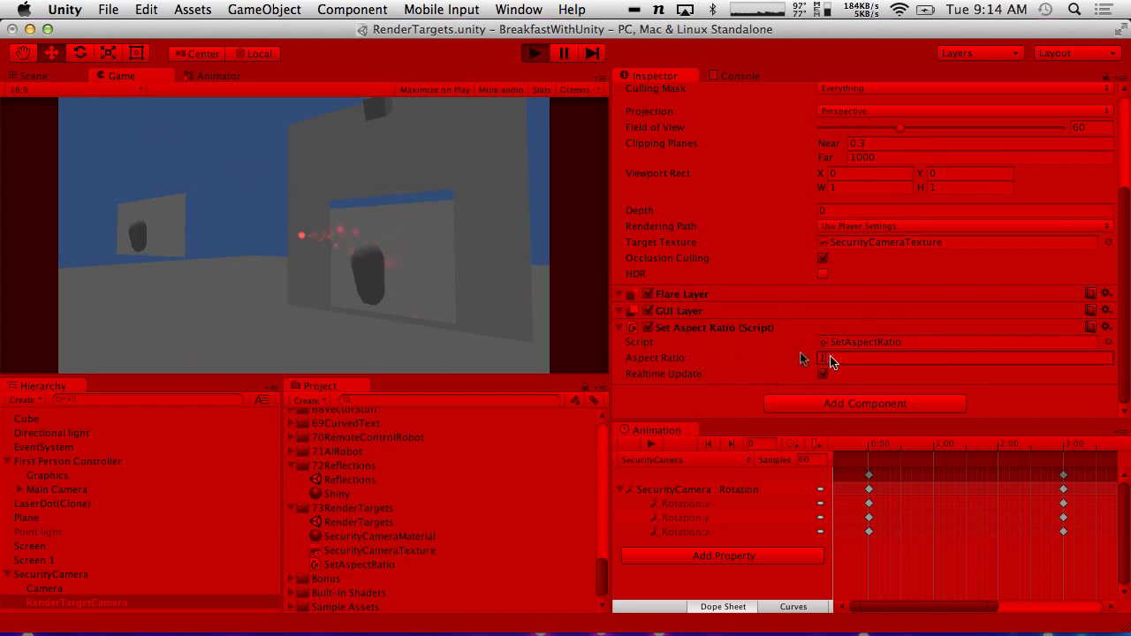
{"action": "left_click_drag", "start_coordinate": [833, 360], "coordinate": [682, 339]}
{"action": "type", "text": "2"}
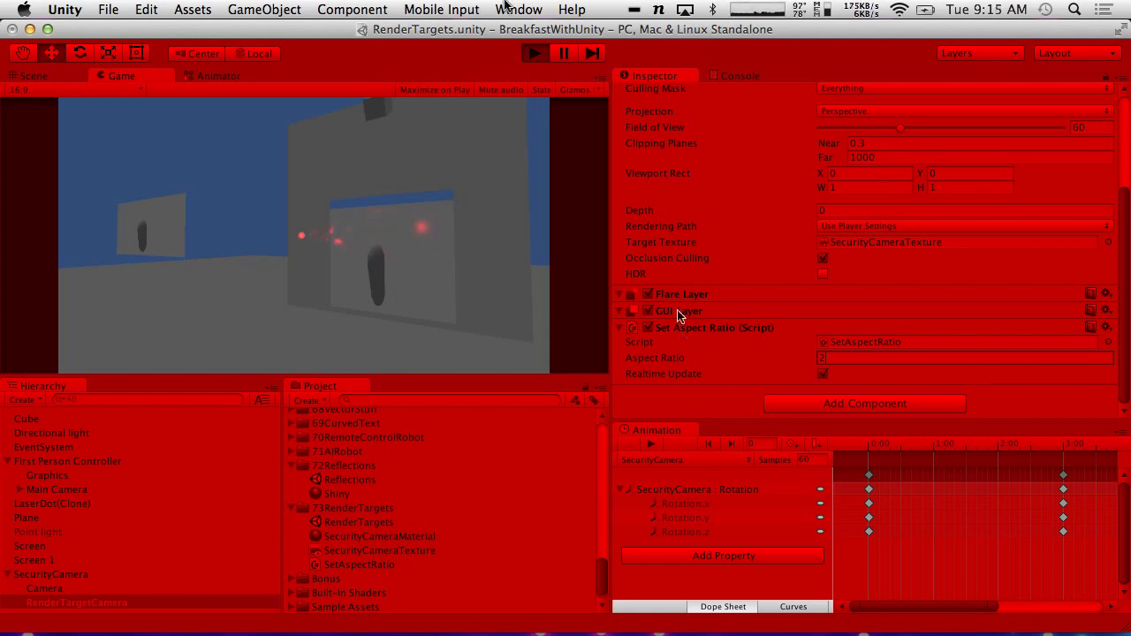
{"action": "left_click", "coordinate": [530, 54]}
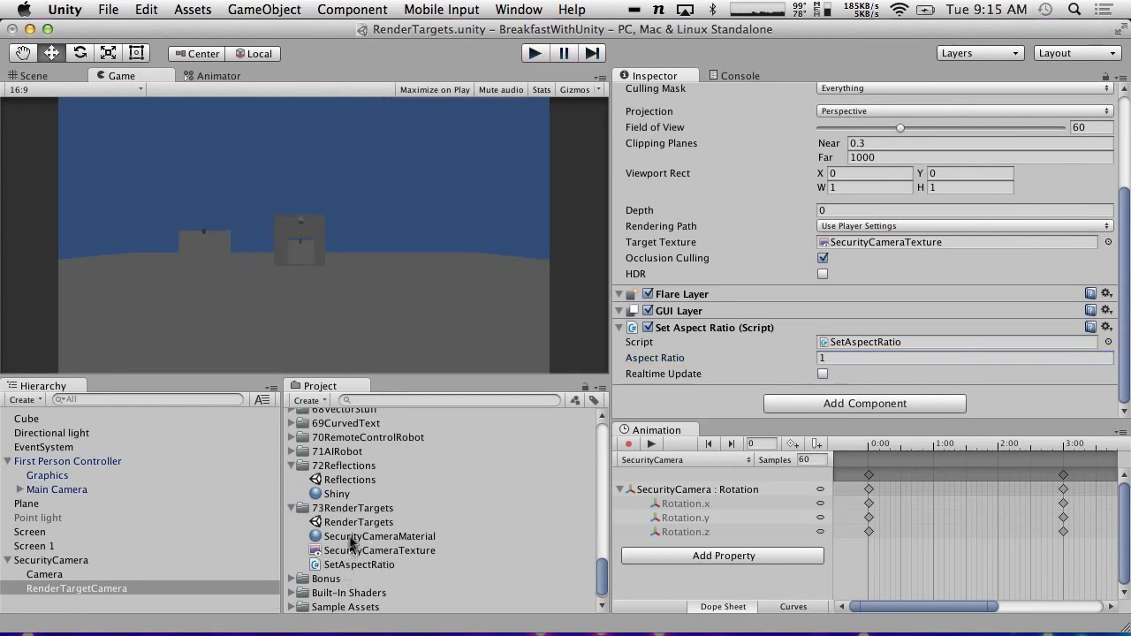
- Create a C# script named SetAspectRatioBasedOnCamera in the 73RenderTargets folder and open it in MonoDevelop
{"action": "right_click", "coordinate": [358, 509]}
{"action": "mouse_move", "coordinate": [468, 327]}
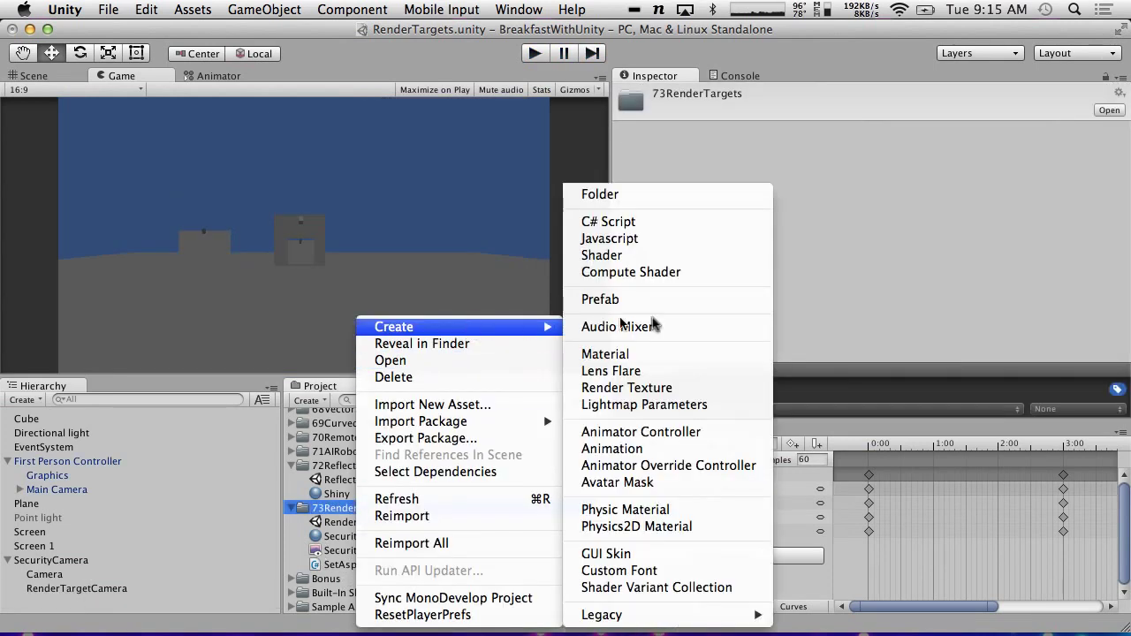
{"action": "left_click", "coordinate": [647, 221]}
{"action": "type", "text": "SetAspectRatioBasedOnCamera"}
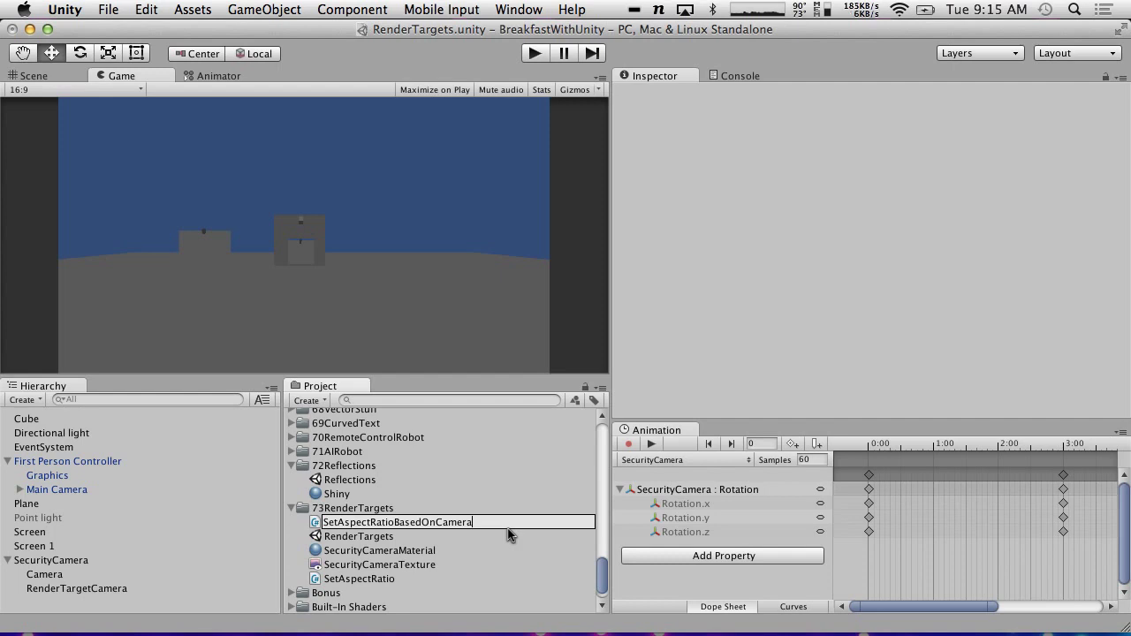
{"action": "key", "text": "Return"}
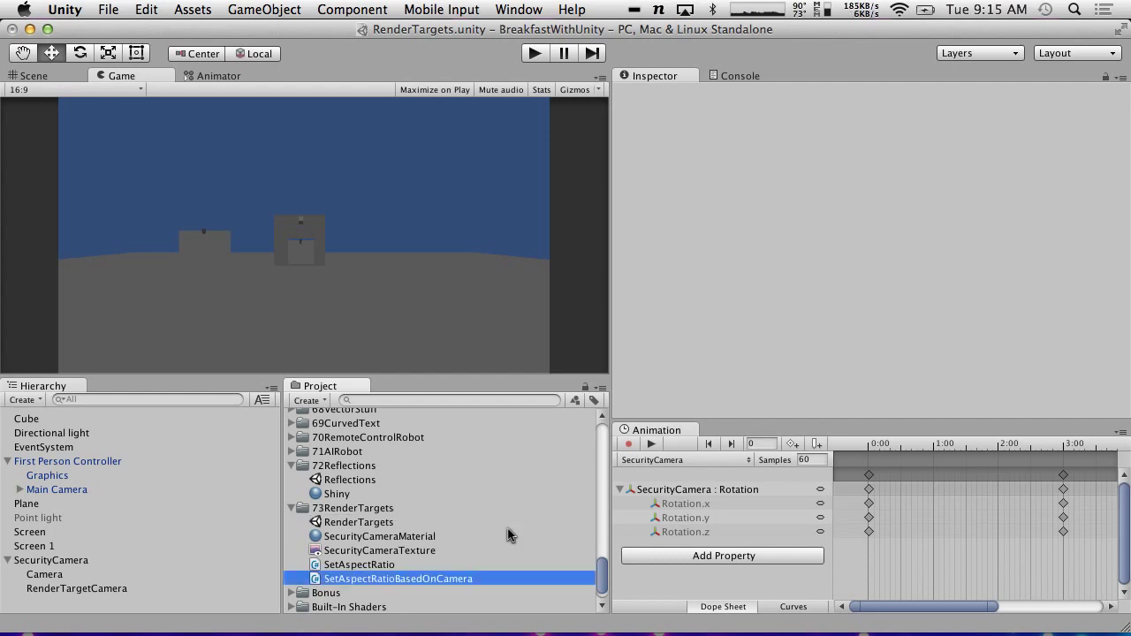
{"action": "double_click", "coordinate": [386, 579]}
{"action": "right_click", "coordinate": [387, 579]}
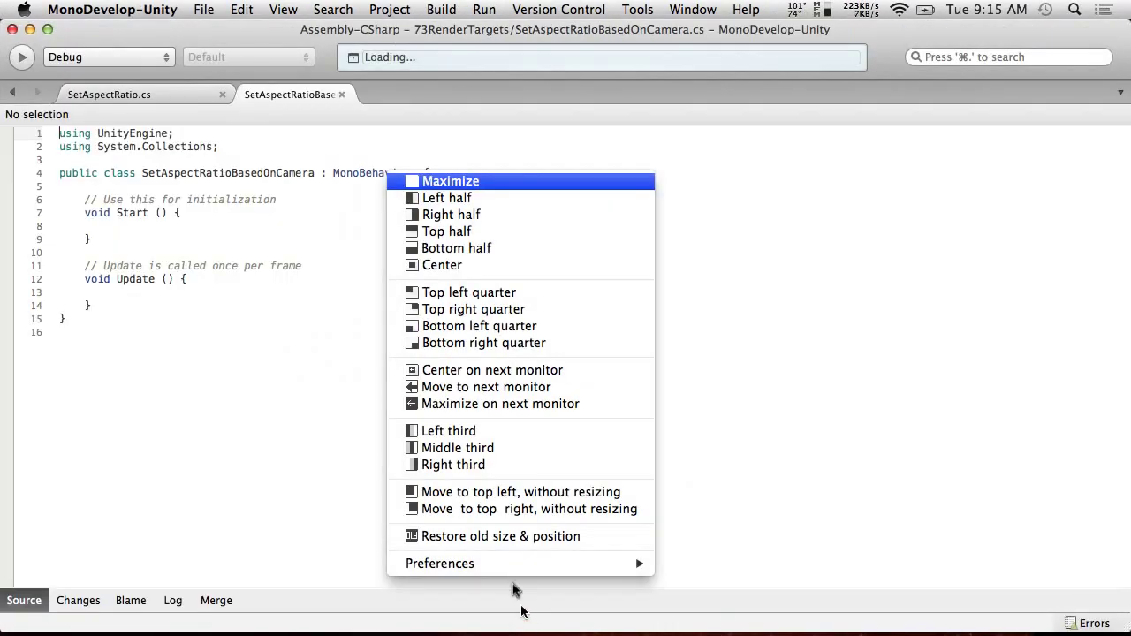
{"action": "mouse_move", "coordinate": [513, 565]}
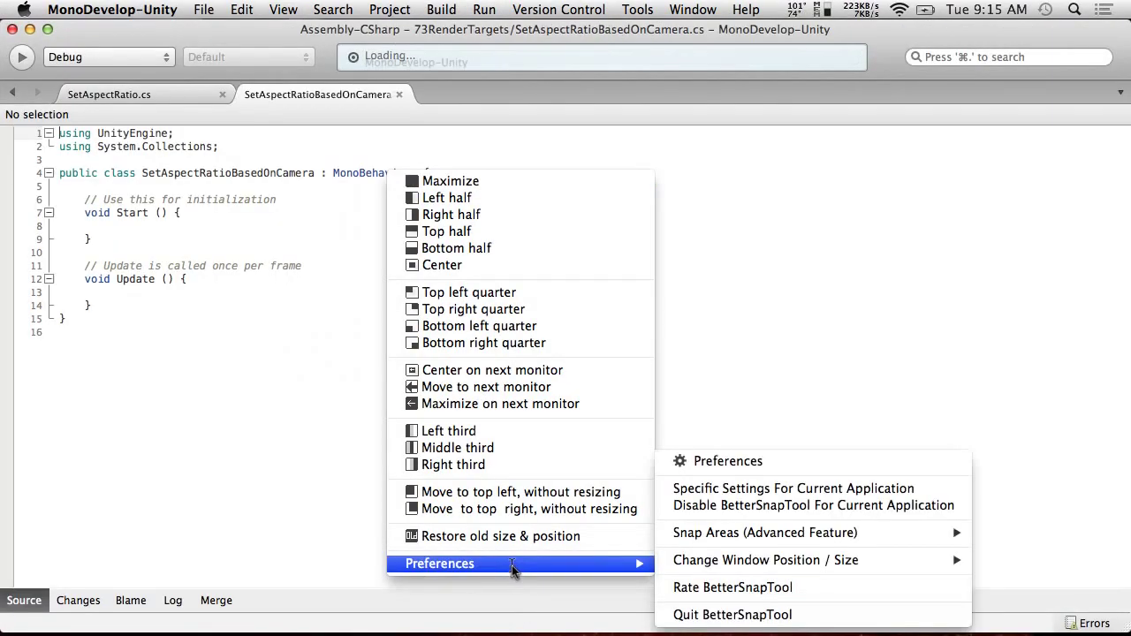
- Quit BetterSnapTool, and declare a public Camera variable named target in SetAspectRatioBasedOnCamera, with the class's opening brace on its own line
{"action": "left_click", "coordinate": [773, 615]}
{"action": "left_click", "coordinate": [418, 173]}
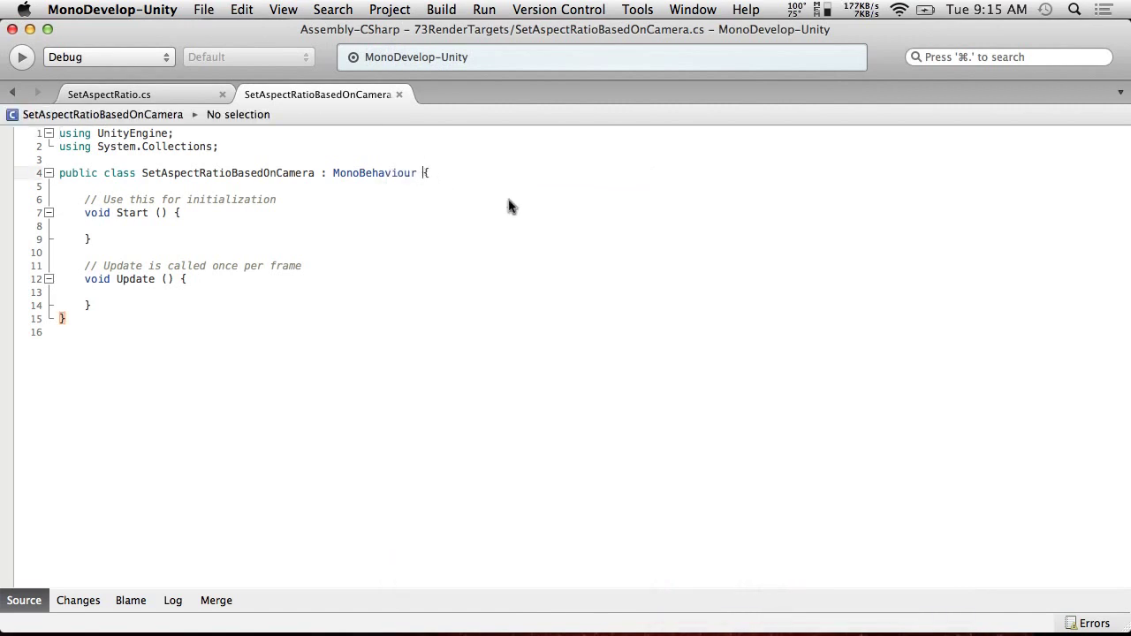
{"action": "key", "text": "Return"}
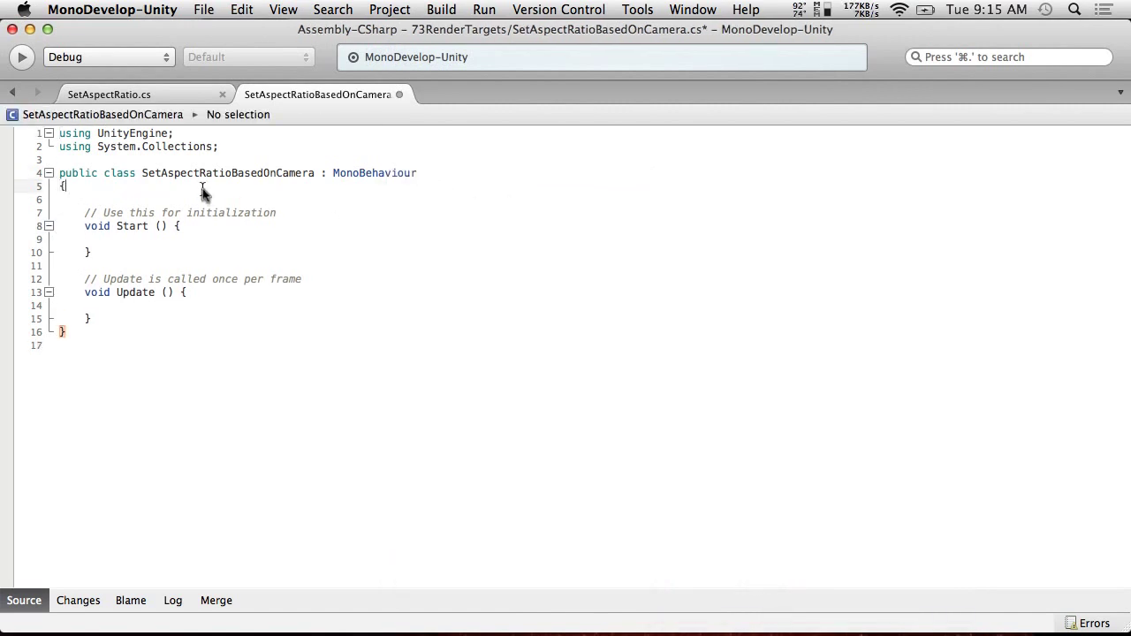
{"action": "key", "text": "Return"}
{"action": "type", "text": "public C"}
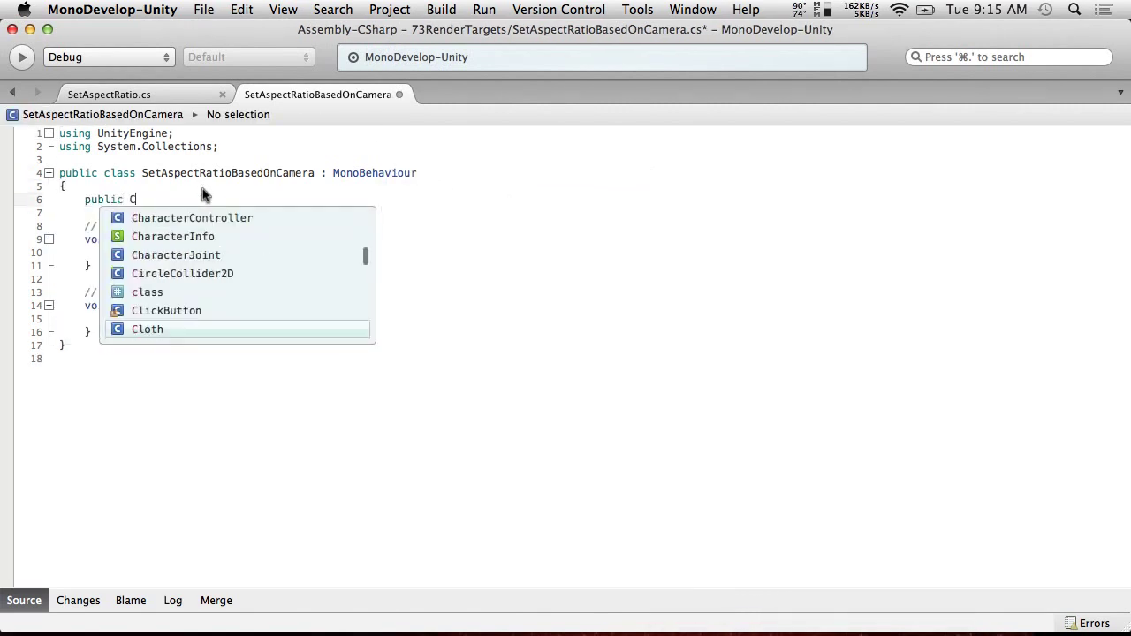
{"action": "type", "text": "amera target;"}
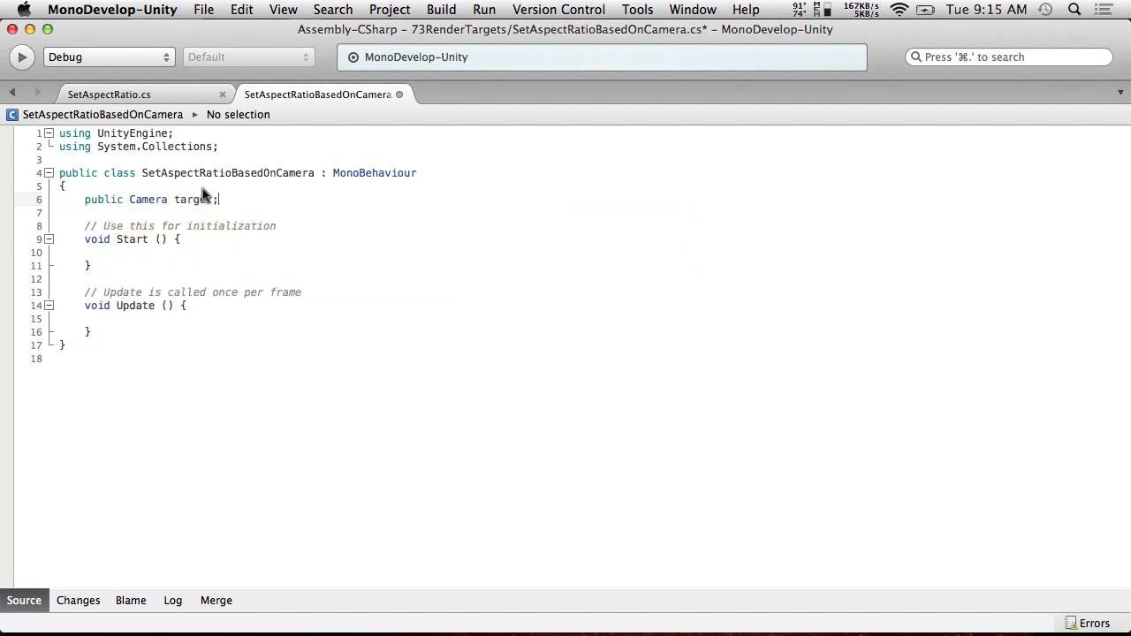
{"action": "left_click", "coordinate": [148, 95]}
{"action": "key", "text": "Return"}
{"action": "key", "text": "BackSpace"}
{"action": "key", "text": "Return"}
{"action": "type", "text": "p"}
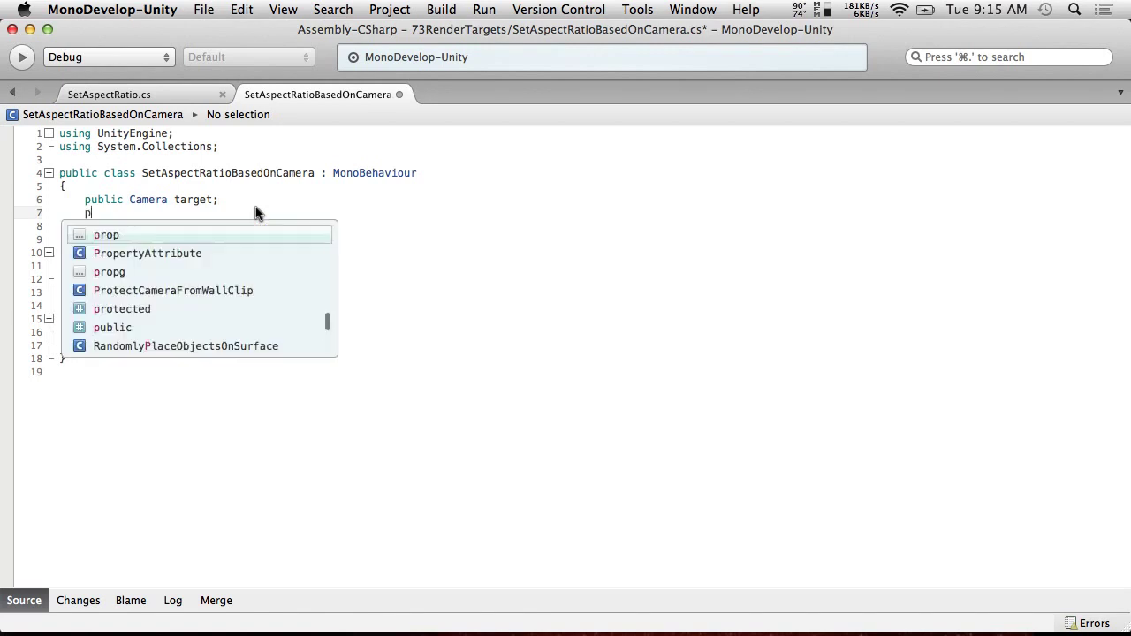
{"action": "type", "text": "rivate "}
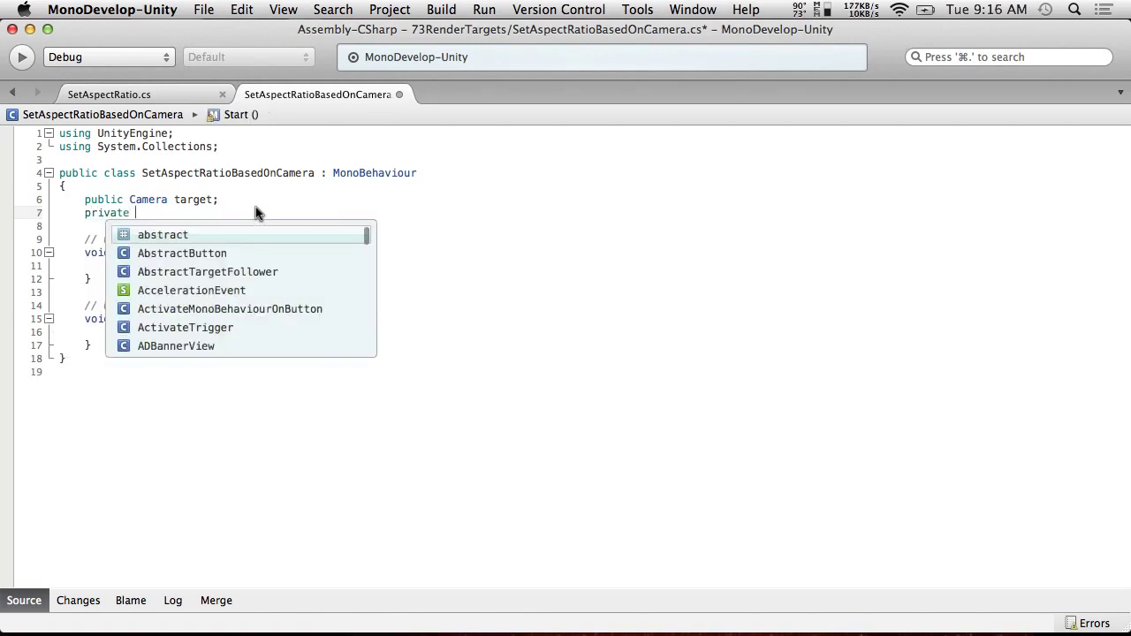
{"action": "type", "text": "Camera"}
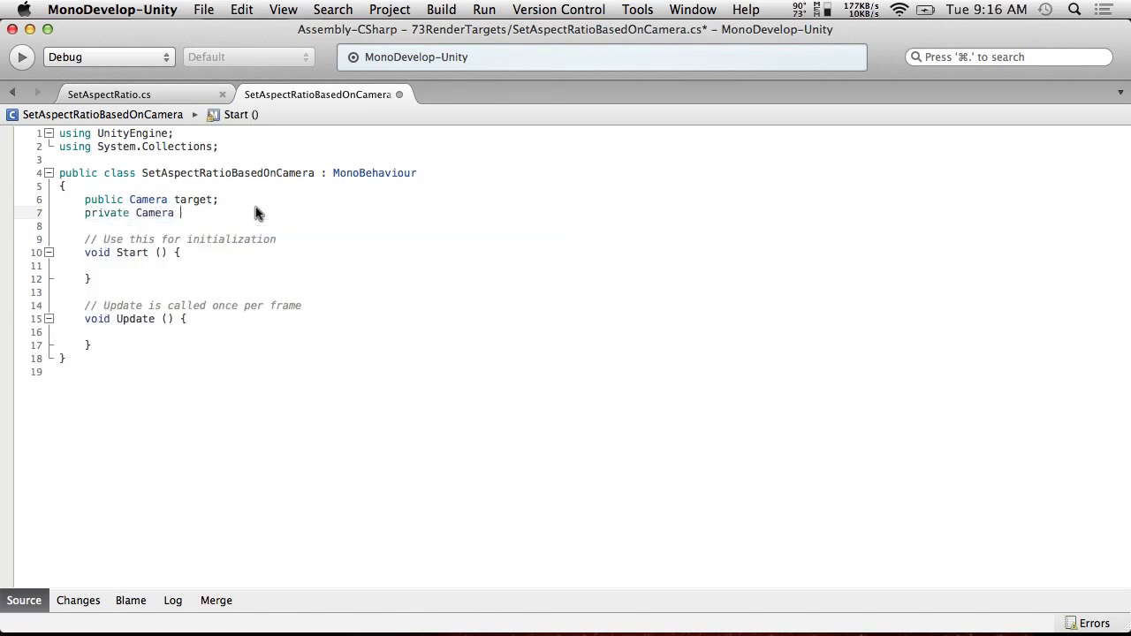
{"action": "key", "text": "BackSpace"}
{"action": "key", "text": "BackSpace"}
{"action": "key", "text": "BackSpace"}
{"action": "key", "text": "BackSpace"}
{"action": "key", "text": "BackSpace"}
{"action": "key", "text": "BackSpace"}
{"action": "key", "text": "BackSpace"}
{"action": "key", "text": "BackSpace"}
{"action": "key", "text": "BackSpace"}
{"action": "key", "text": "BackSpace"}
{"action": "key", "text": "BackSpace"}
{"action": "key", "text": "BackSpace"}
{"action": "key", "text": "BackSpace"}
{"action": "key", "text": "BackSpace"}
{"action": "key", "text": "BackSpace"}
{"action": "key", "text": "BackSpace"}
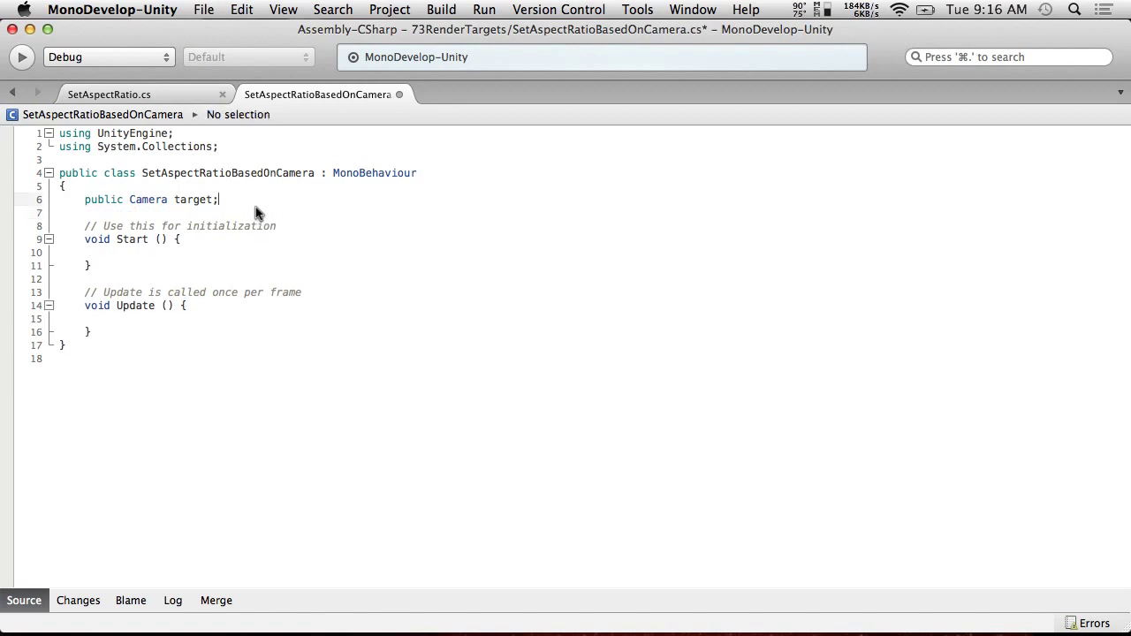
- Put Start's opening brace on its own line and add GetComponent<Camera>().aspect = target.aspect; to its body
{"action": "left_click", "coordinate": [174, 245]}
{"action": "key", "text": "Return"}
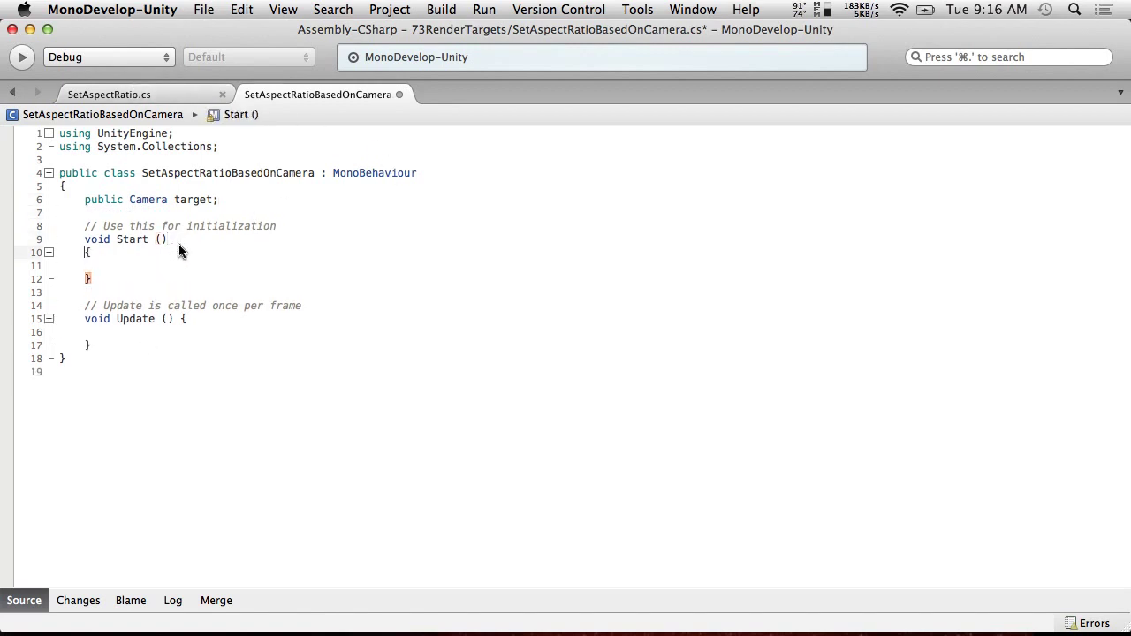
{"action": "left_click", "coordinate": [114, 265]}
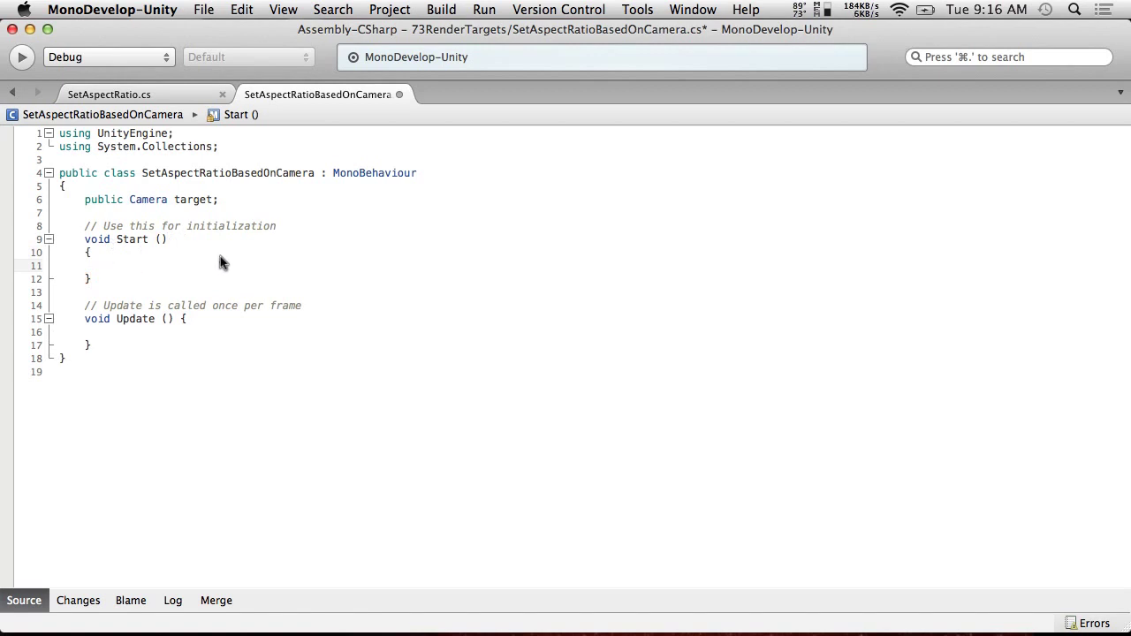
{"action": "type", "text": "GetCom"}
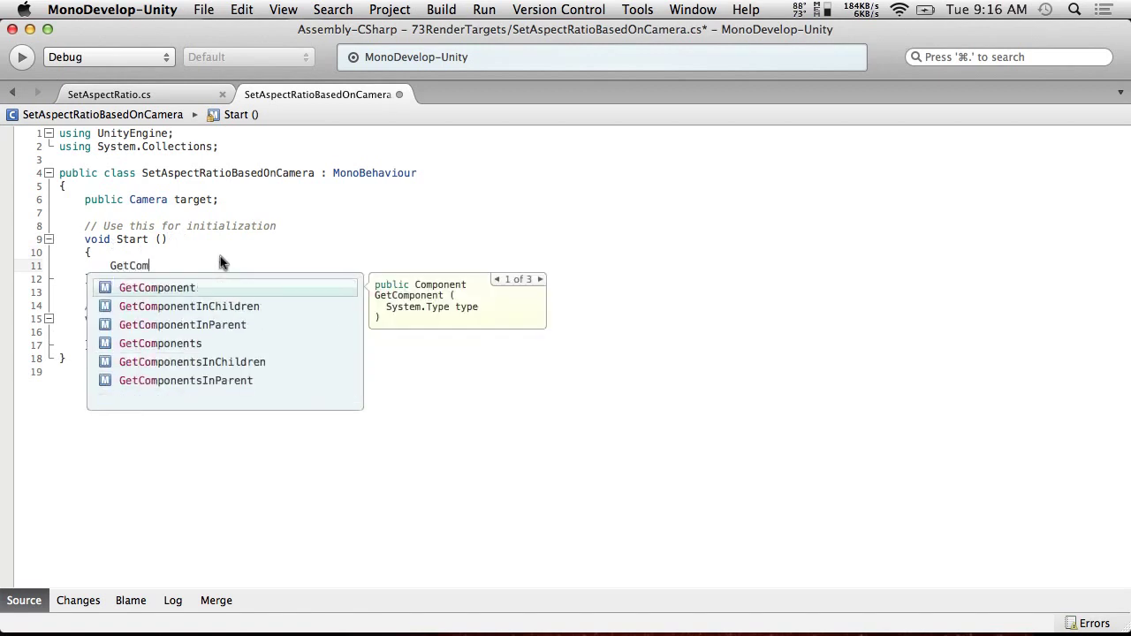
{"action": "type", "text": "ponent<Camera>"}
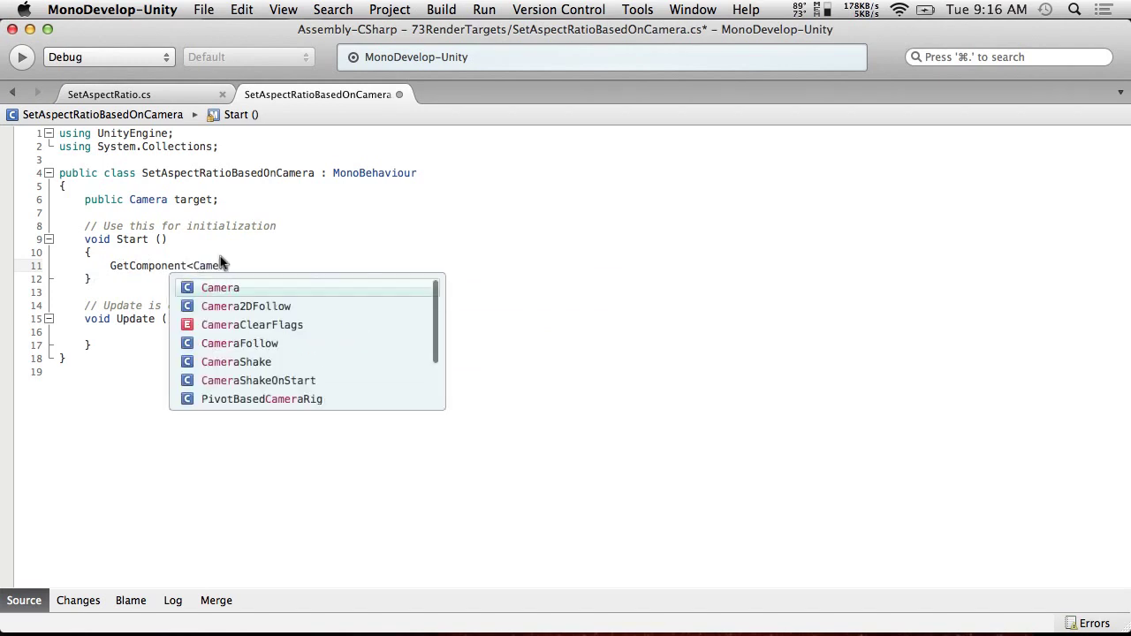
{"action": "type", "text": "().as"}
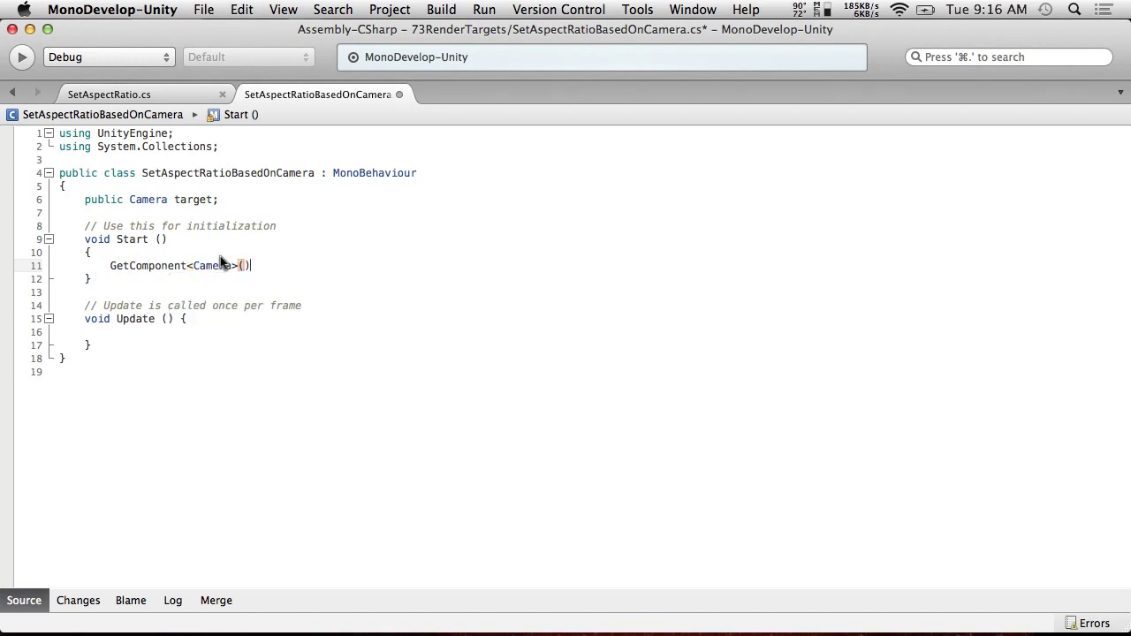
{"action": "type", "text": "pect = target.aspect;"}
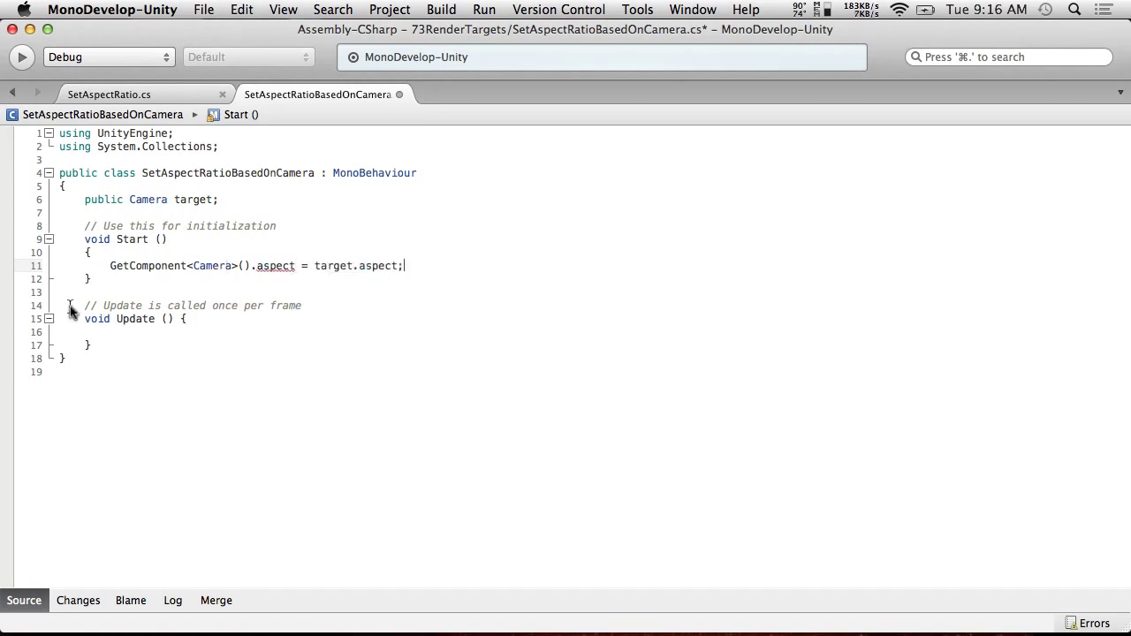
- Delete the Update method with its comment, save the SetAspectRatioBasedOnCamera script, and switch to Unity
{"action": "left_click_drag", "start_coordinate": [141, 346], "coordinate": [58, 301]}
{"action": "key", "text": "BackSpace"}
{"action": "key", "text": "BackSpace"}
{"action": "left_click", "coordinate": [112, 9]}
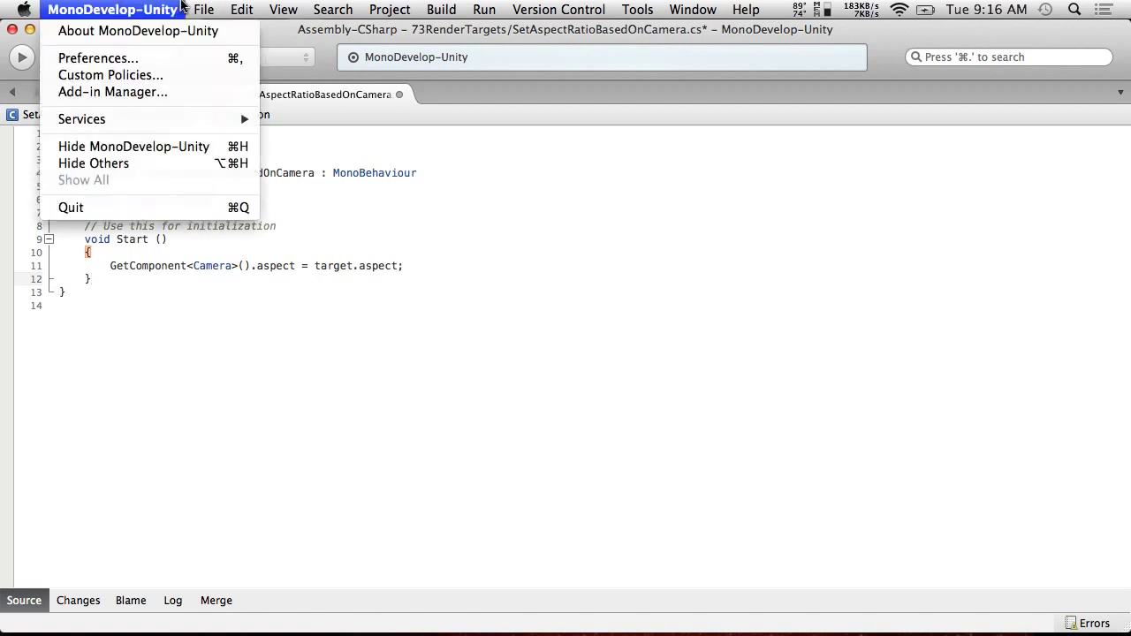
{"action": "mouse_move", "coordinate": [203, 9]}
{"action": "left_click", "coordinate": [280, 76]}
{"action": "key", "text": "super+Tab"}
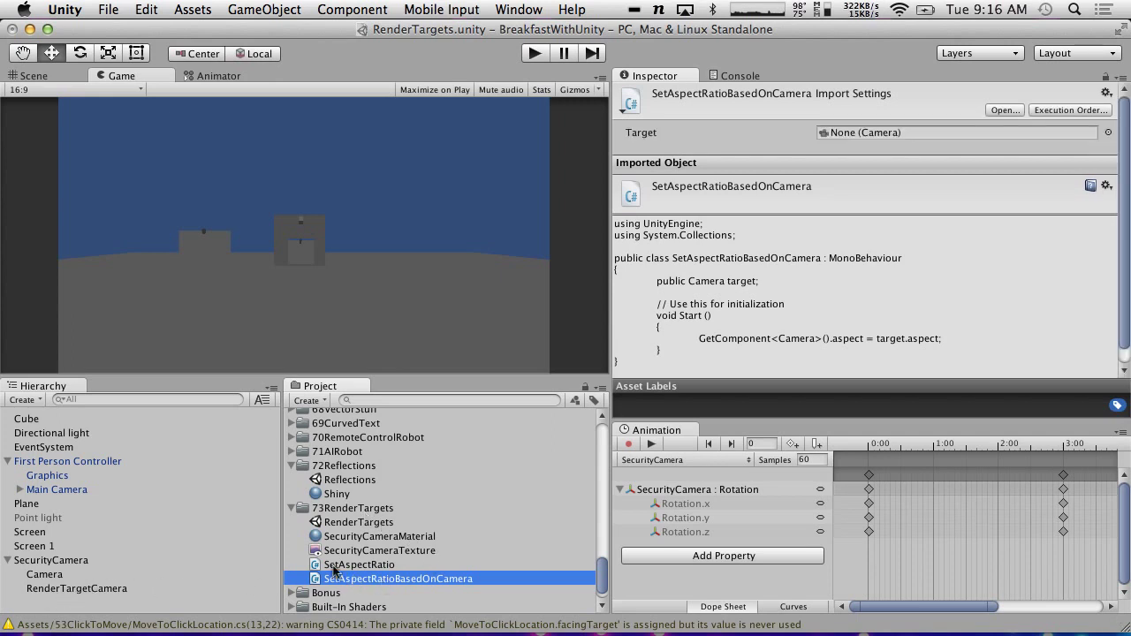
- Attach SetAspectRatioBasedOnCamera to RenderTargetCamera with Main Camera as Target, and disable the Set Aspect Ratio script with Realtime Update switched on
{"action": "left_click_drag", "start_coordinate": [372, 583], "coordinate": [177, 589]}
{"action": "scroll", "coordinate": [866, 256], "scroll_direction": "down", "scroll_amount": 5}
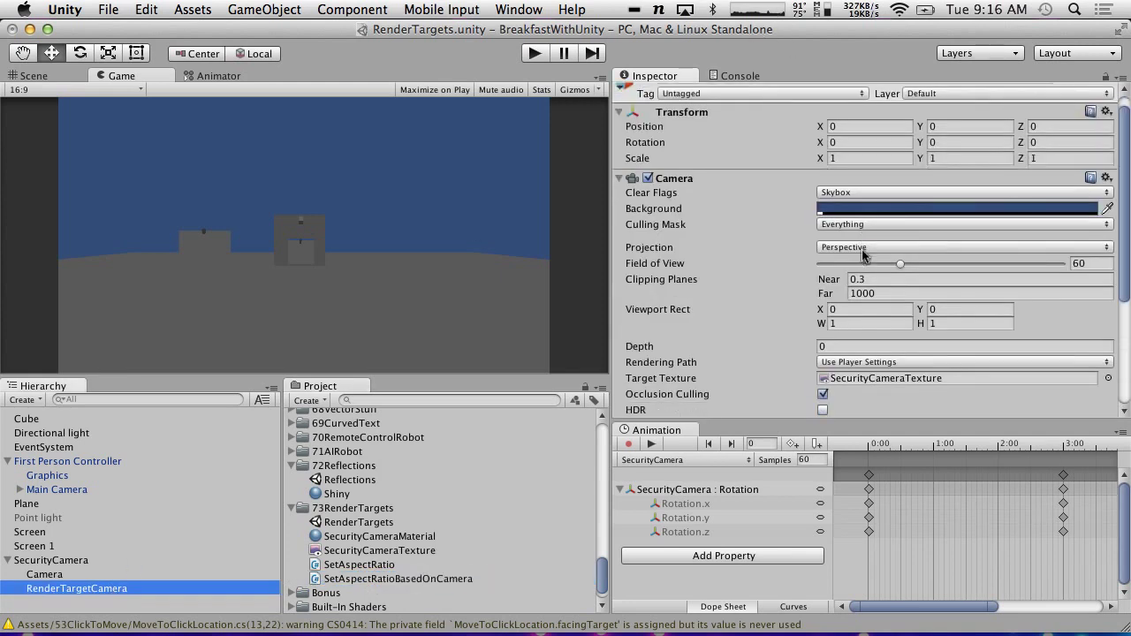
{"action": "left_click", "coordinate": [1108, 277]}
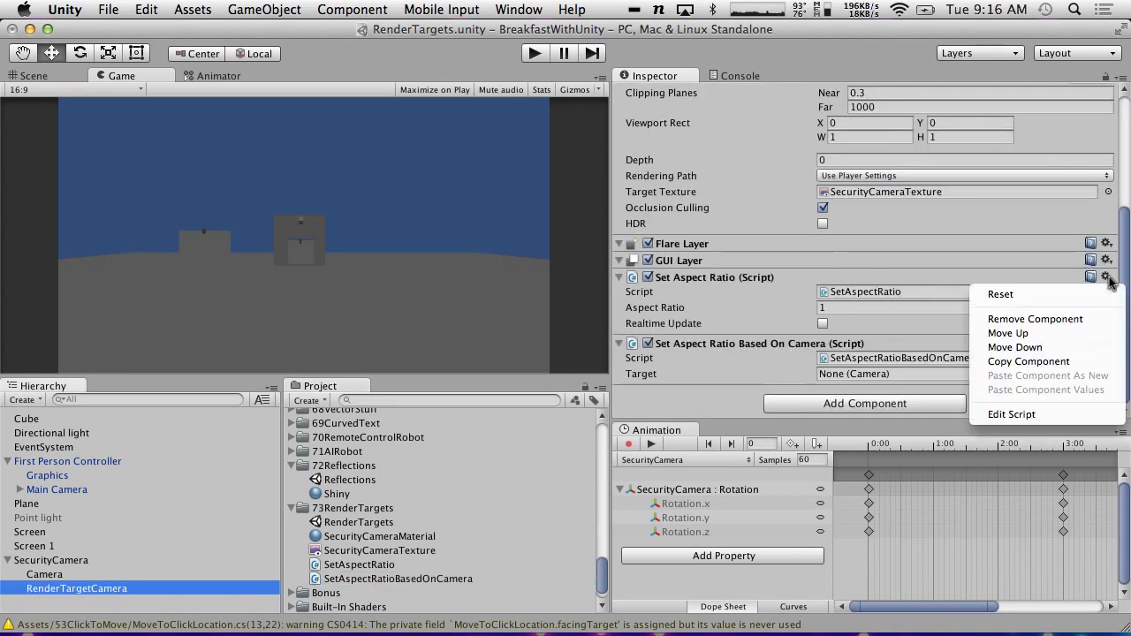
{"action": "left_click", "coordinate": [1110, 277]}
{"action": "left_click", "coordinate": [650, 276]}
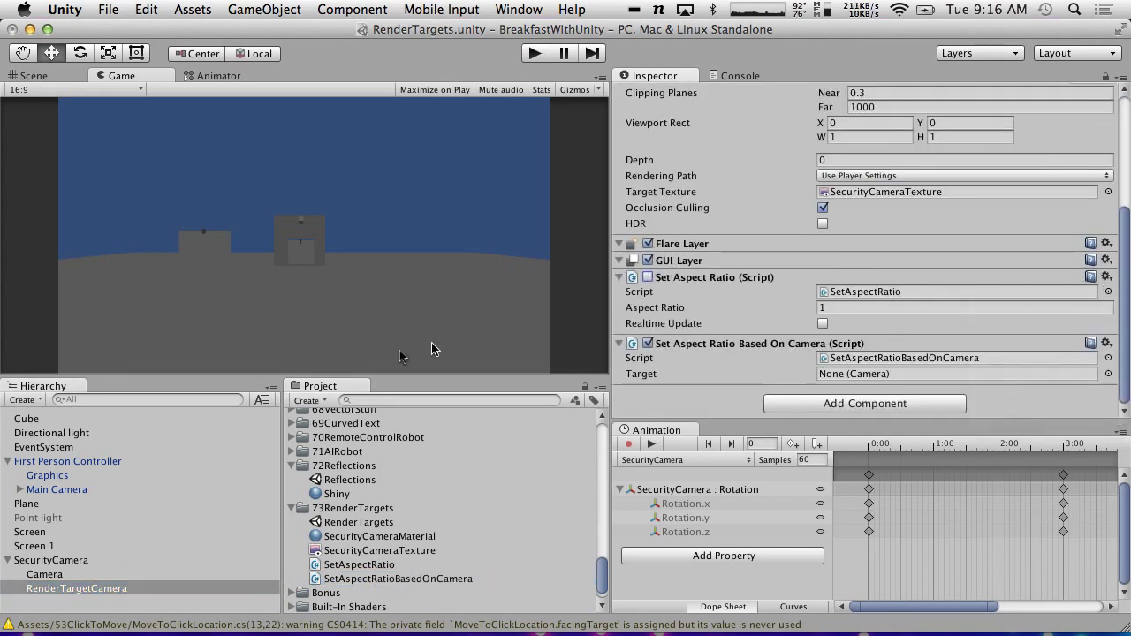
{"action": "left_click", "coordinate": [823, 324]}
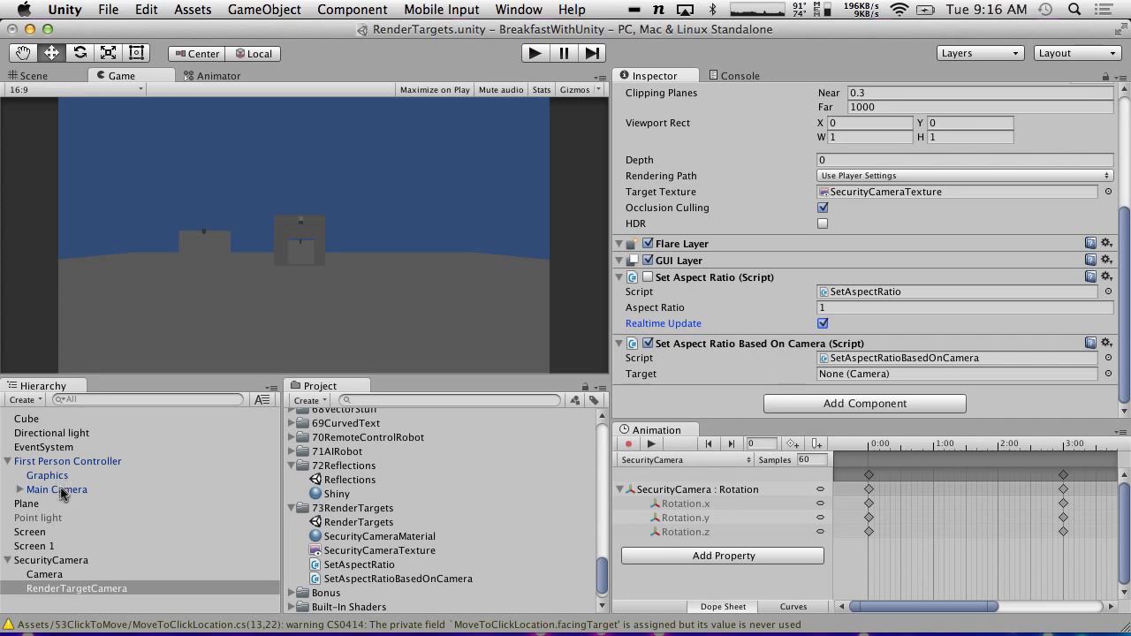
{"action": "left_click_drag", "start_coordinate": [57, 490], "coordinate": [850, 376]}
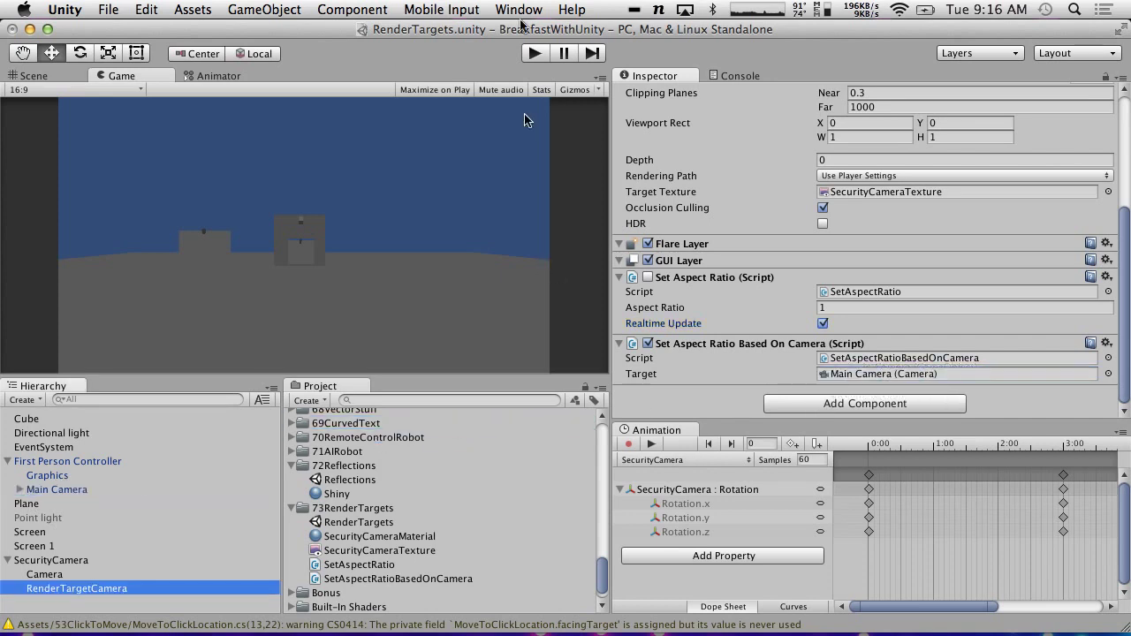
- Play the scene, walk up to and around the security camera screens to check the picture's proportions, and stop it
{"action": "left_click", "coordinate": [534, 53]}
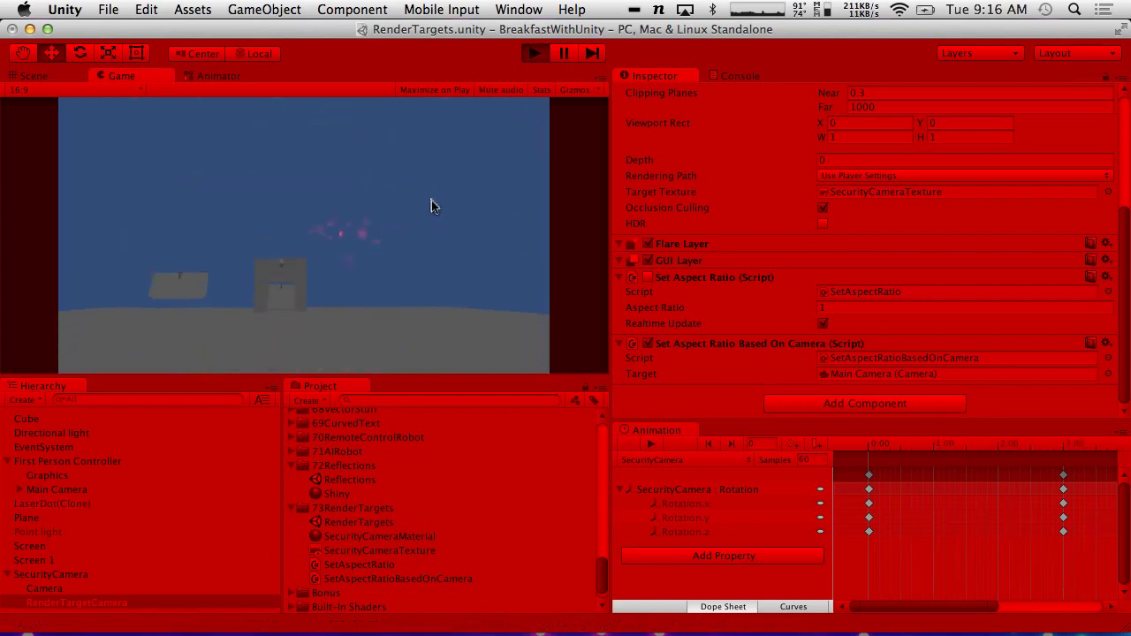
{"action": "key", "text": "w"}
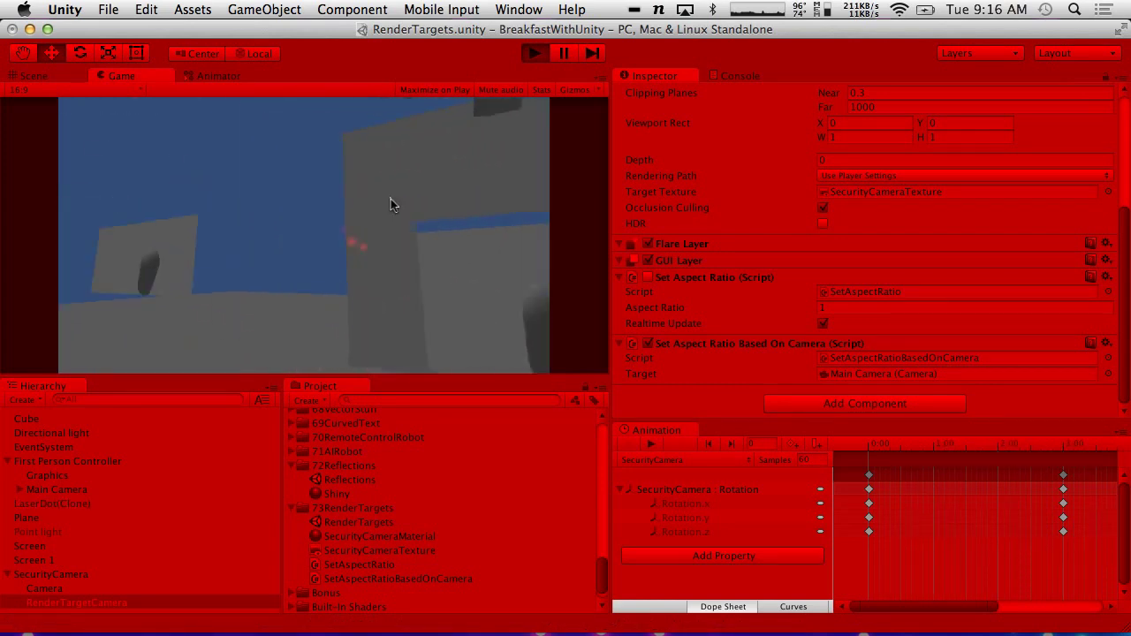
{"action": "key", "text": "w"}
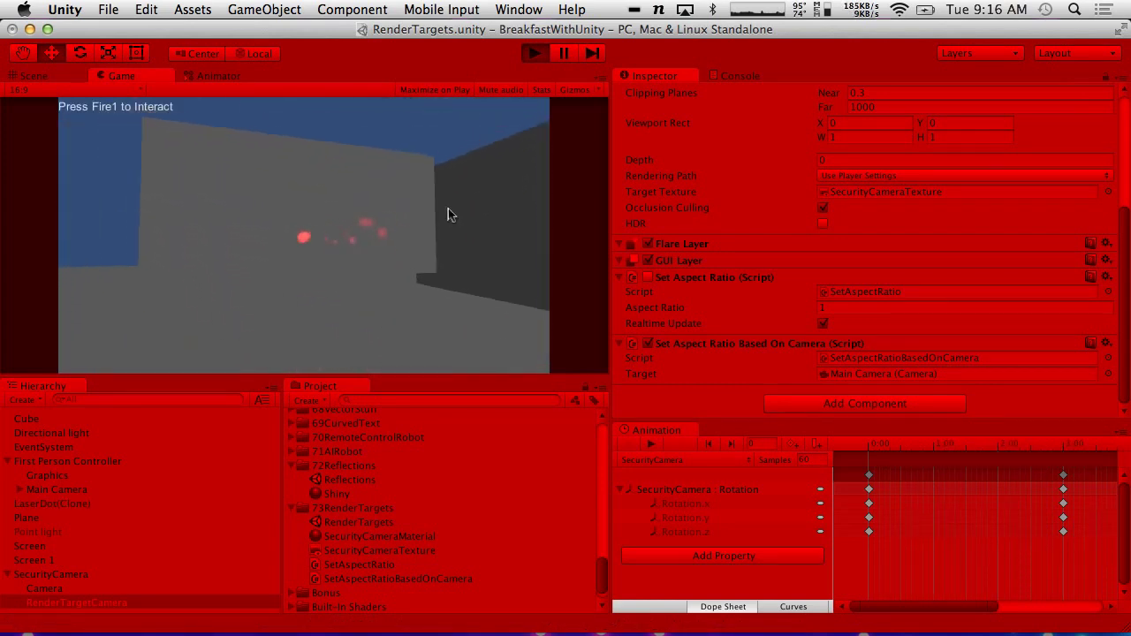
{"action": "key", "text": "w"}
{"action": "left_click", "coordinate": [426, 211]}
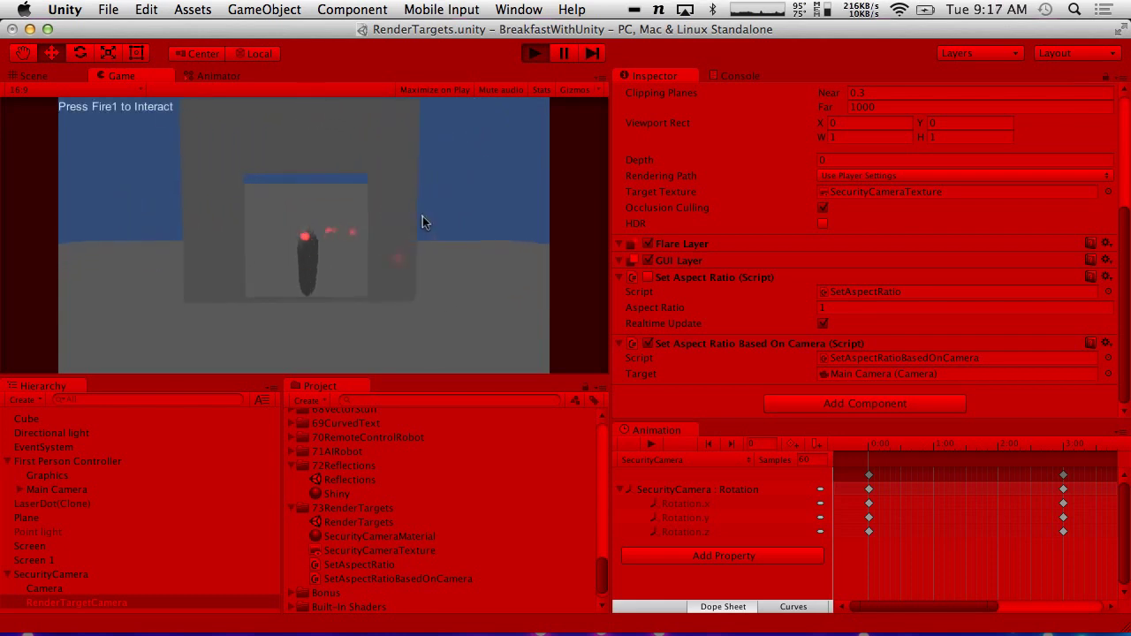
{"action": "key", "text": "s"}
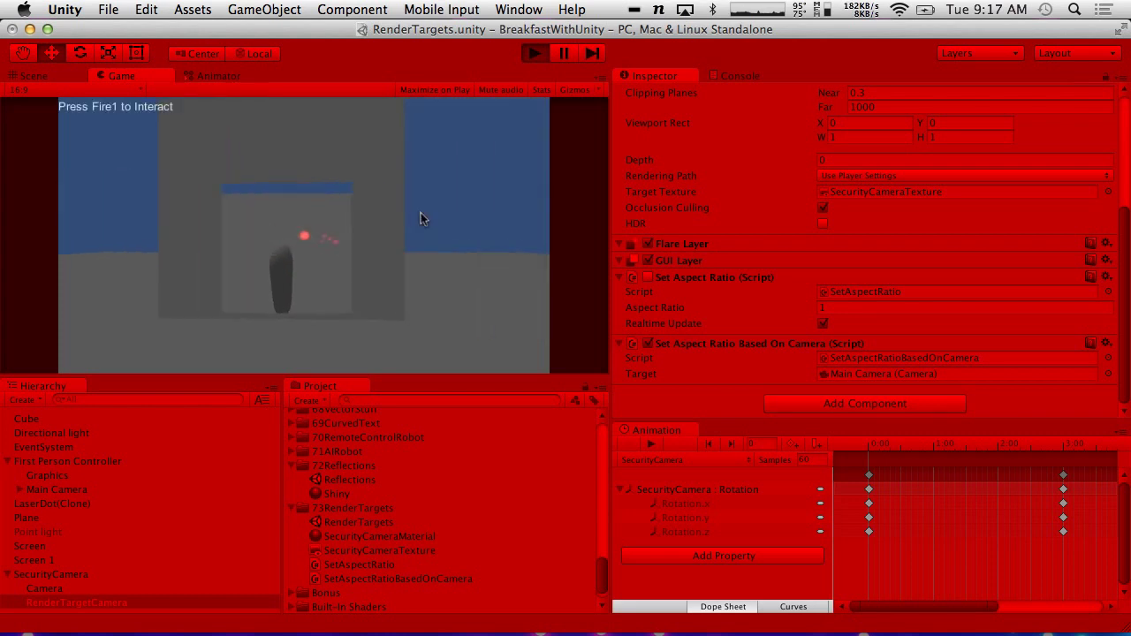
{"action": "key", "text": "a"}
{"action": "key", "text": "d"}
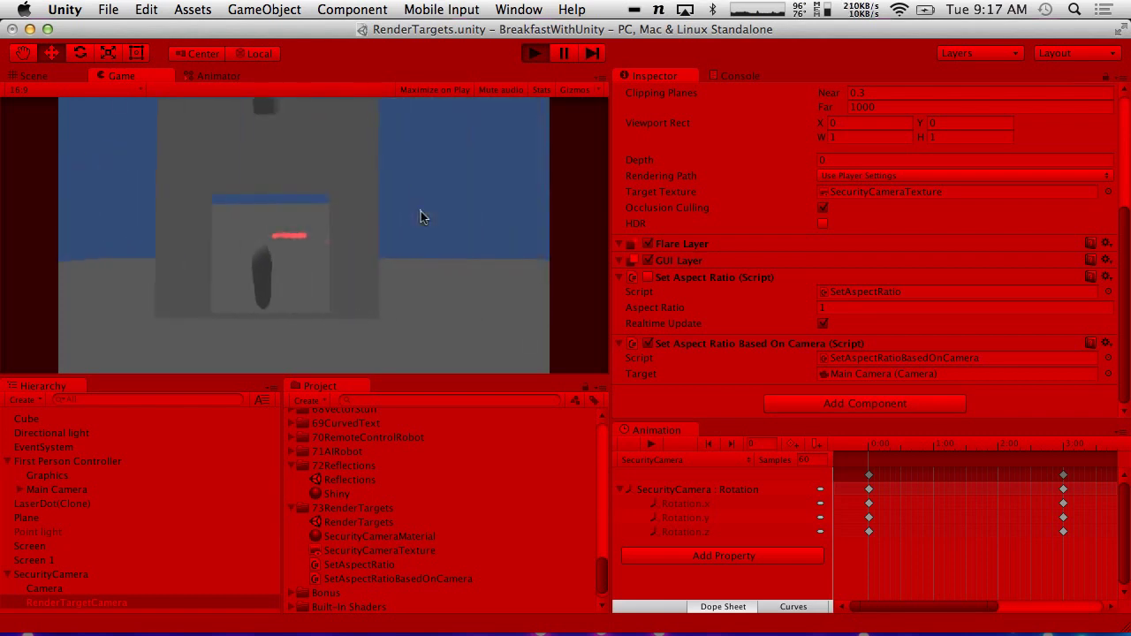
{"action": "key", "text": "a"}
{"action": "key", "text": "w"}
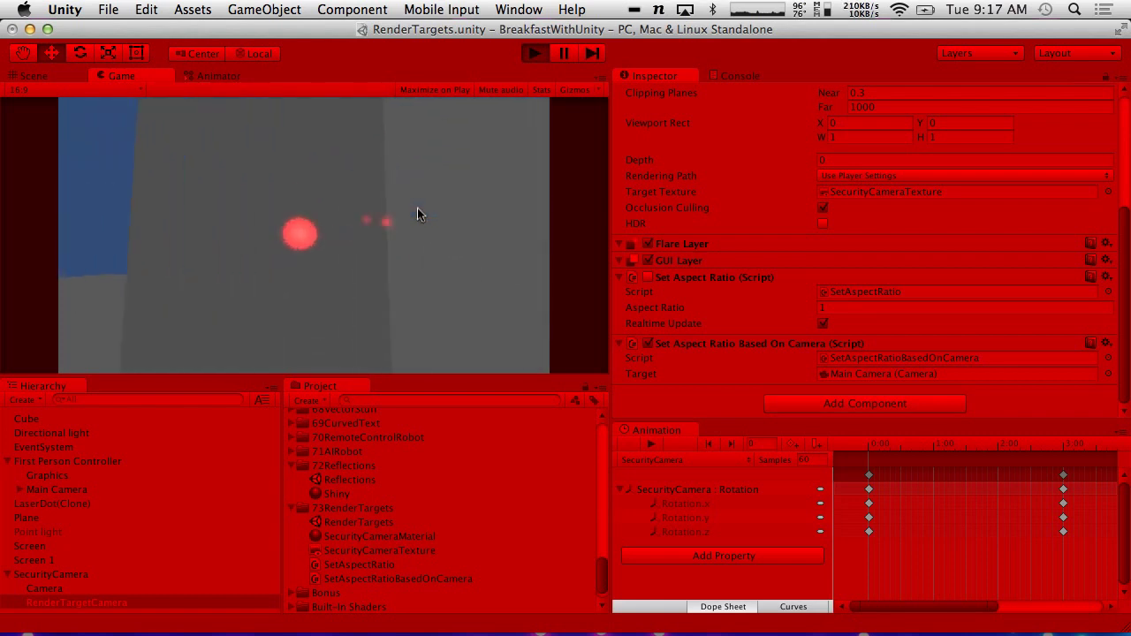
{"action": "key", "text": "s"}
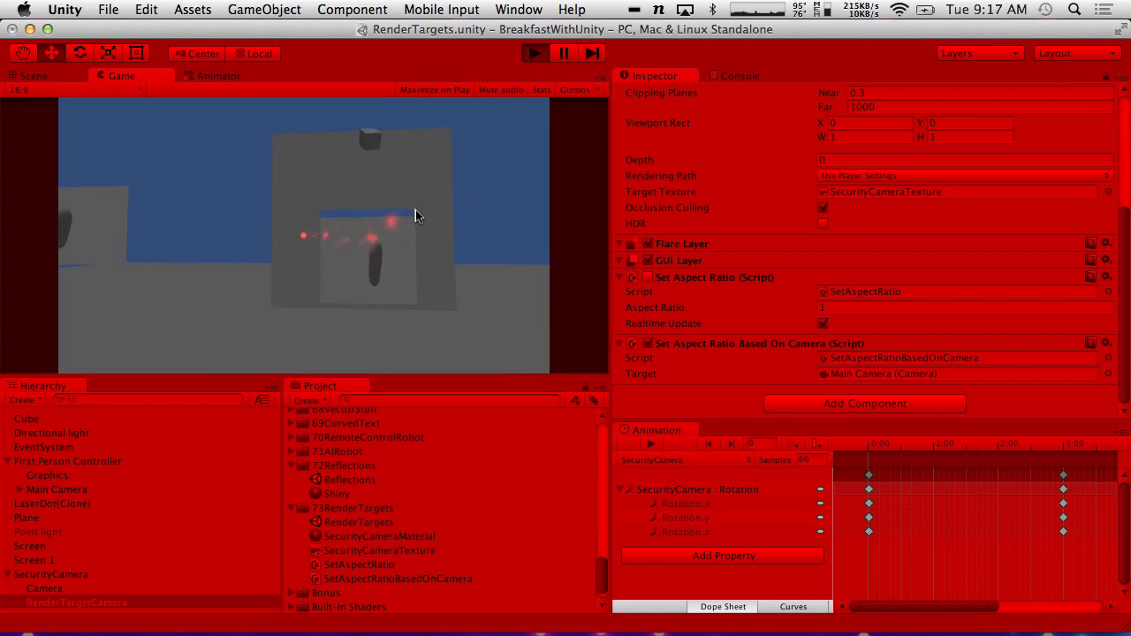
{"action": "mouse_move", "coordinate": [371, 214]}
{"action": "key", "text": "a"}
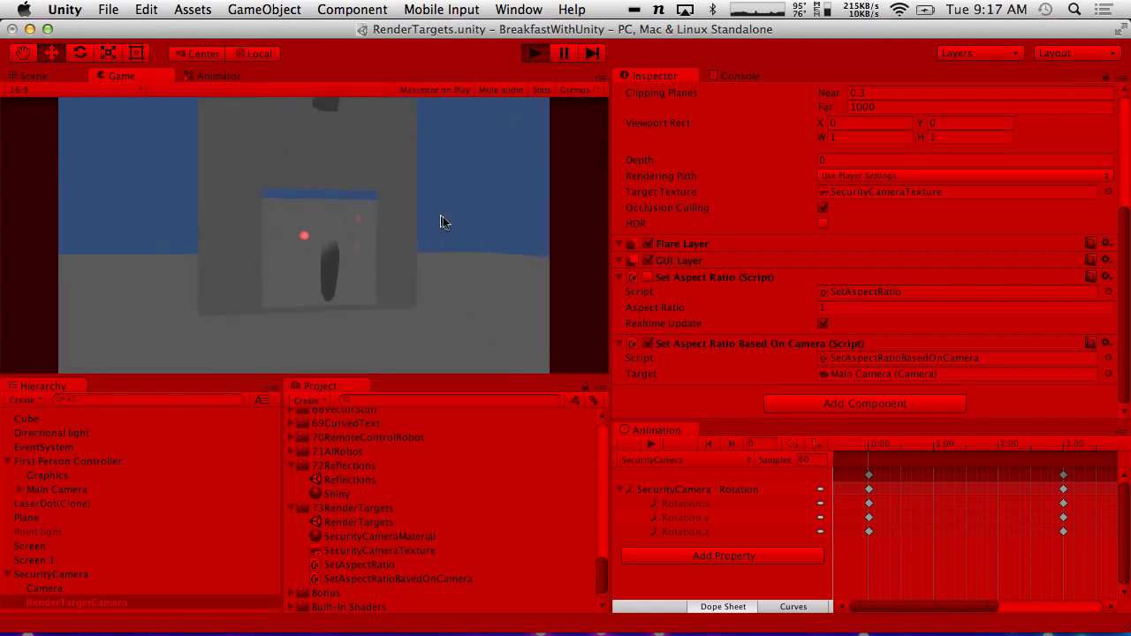
{"action": "left_click", "coordinate": [540, 54]}
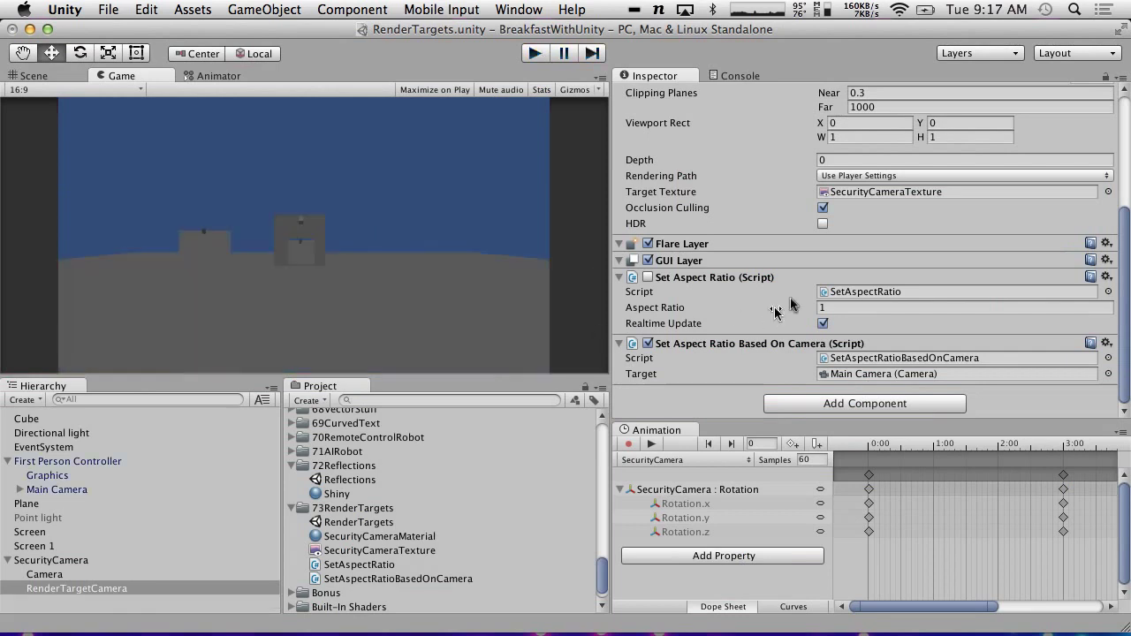
- Select SecurityCameraMaterial in the 73RenderTargets folder, and save both the scene and the project
{"action": "scroll", "coordinate": [812, 292], "scroll_direction": "up", "scroll_amount": 5}
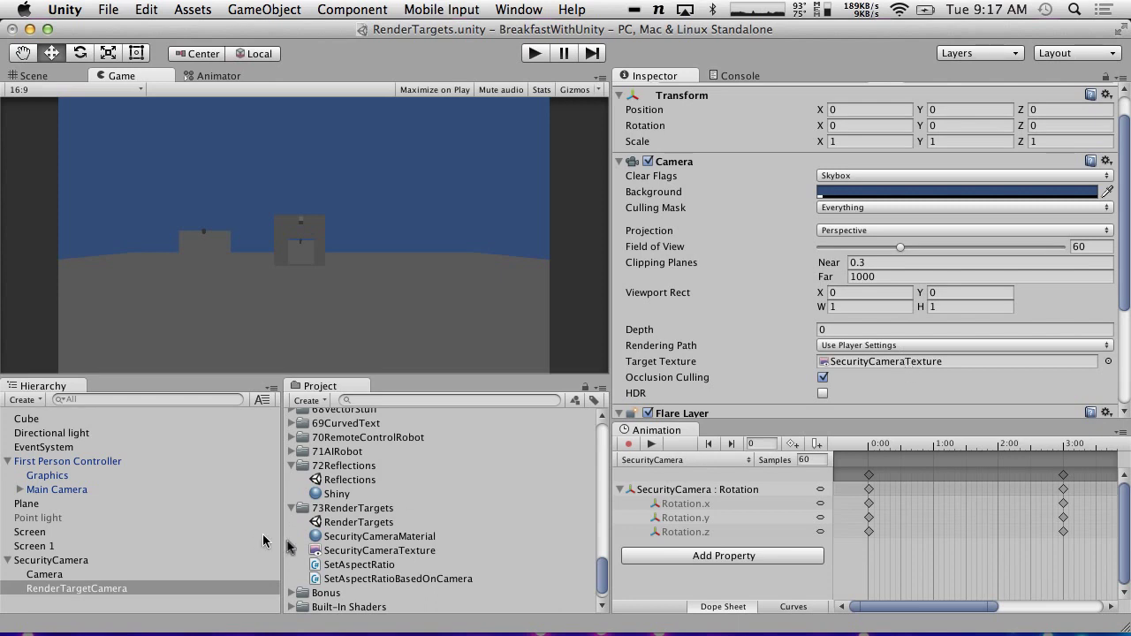
{"action": "left_click", "coordinate": [378, 536]}
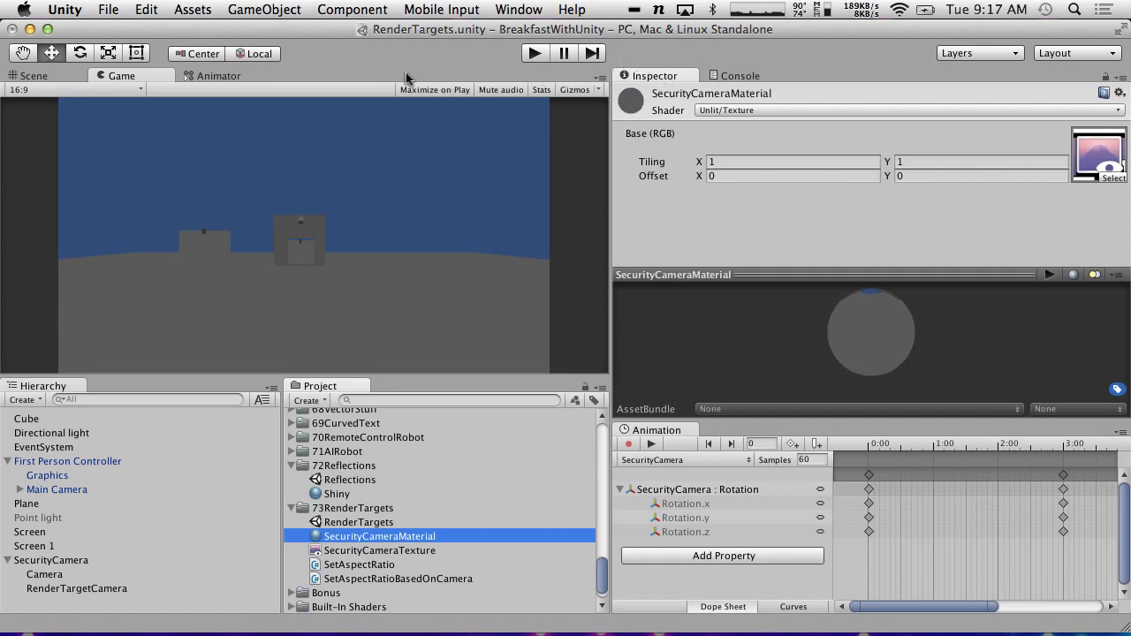
{"action": "left_click", "coordinate": [108, 8]}
{"action": "left_click", "coordinate": [132, 75]}
{"action": "left_click", "coordinate": [108, 9]}
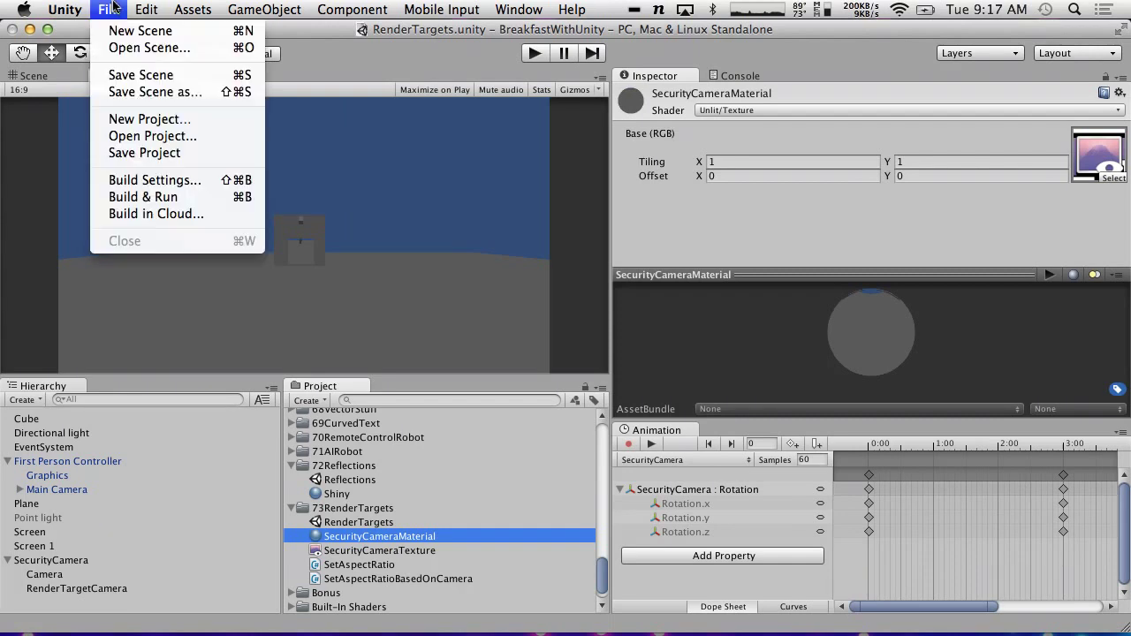
{"action": "left_click", "coordinate": [146, 152]}
- Switch to the desktop space showing Flash Media Live Encoder
{"action": "key", "text": "ctrl+Right"}
{"action": "key", "text": "ctrl+Right"}
{"action": "key", "text": "ctrl+Right"}
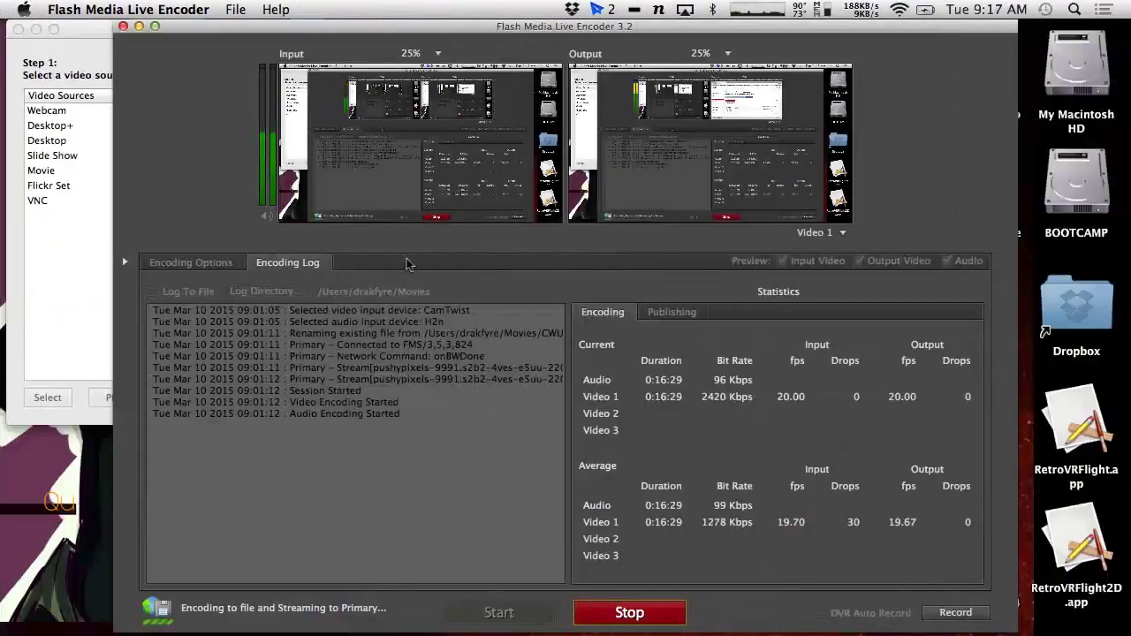